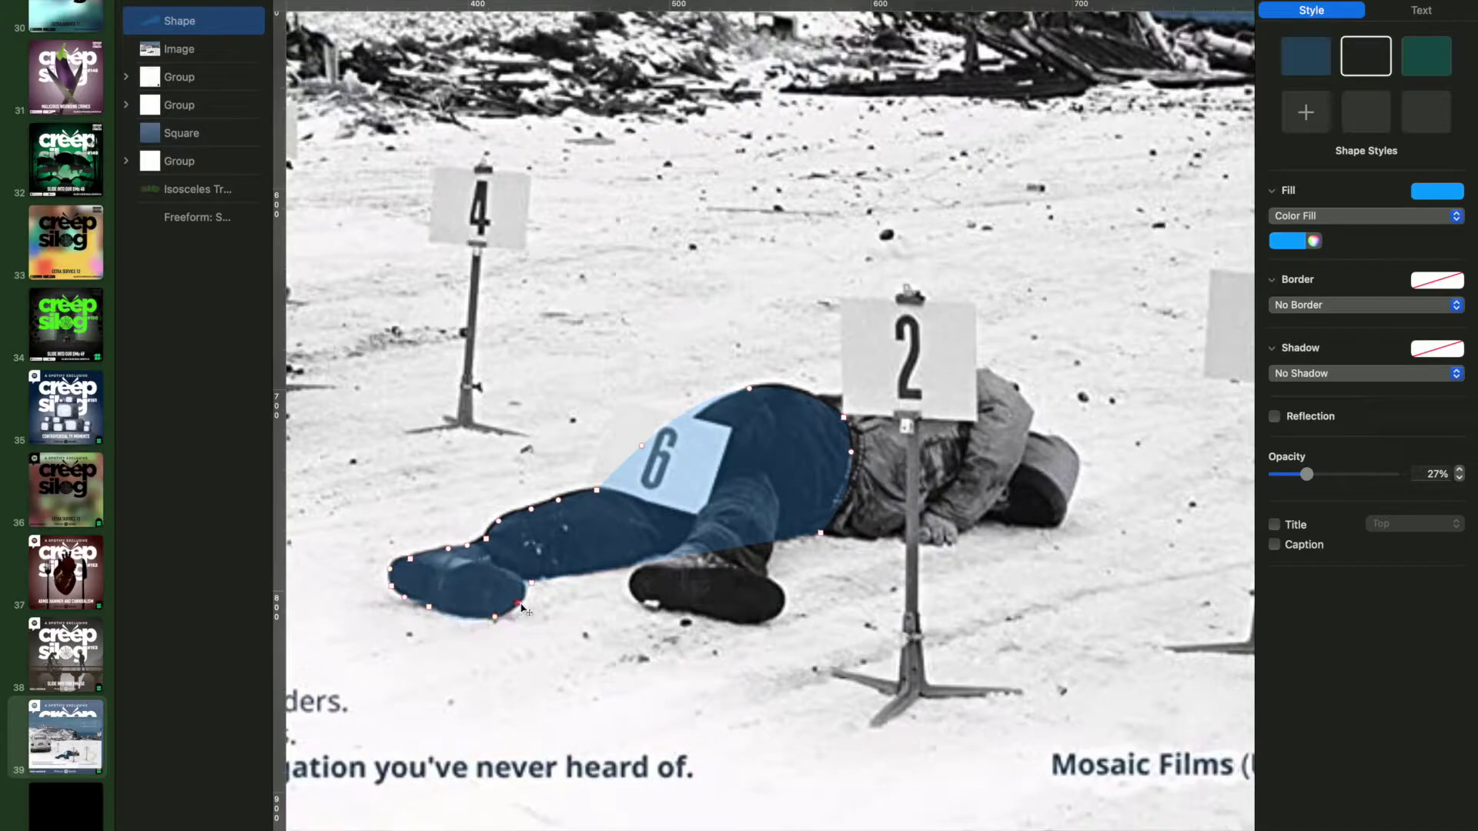
# Finish tracing the lying figure's legs by fitting the shape's outline points around the second foot and lower trouser leg
pyautogui.moveTo(677, 564); pyautogui.dragTo(687, 619)
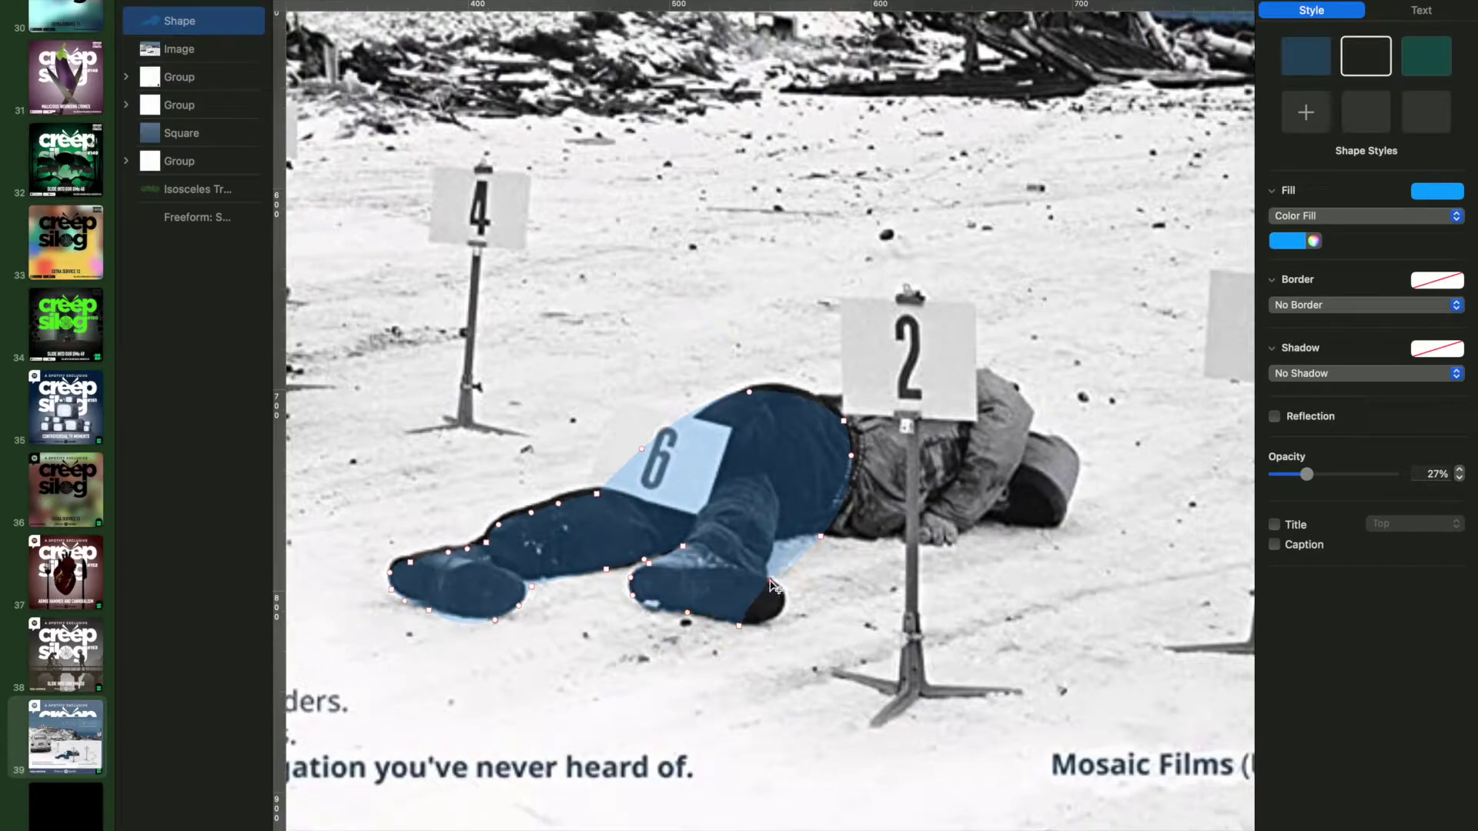
pyautogui.moveTo(773, 587); pyautogui.dragTo(784, 592)
pyautogui.moveTo(773, 534); pyautogui.dragTo(776, 540)
pyautogui.click(805, 551)
pyautogui.click(190, 23)
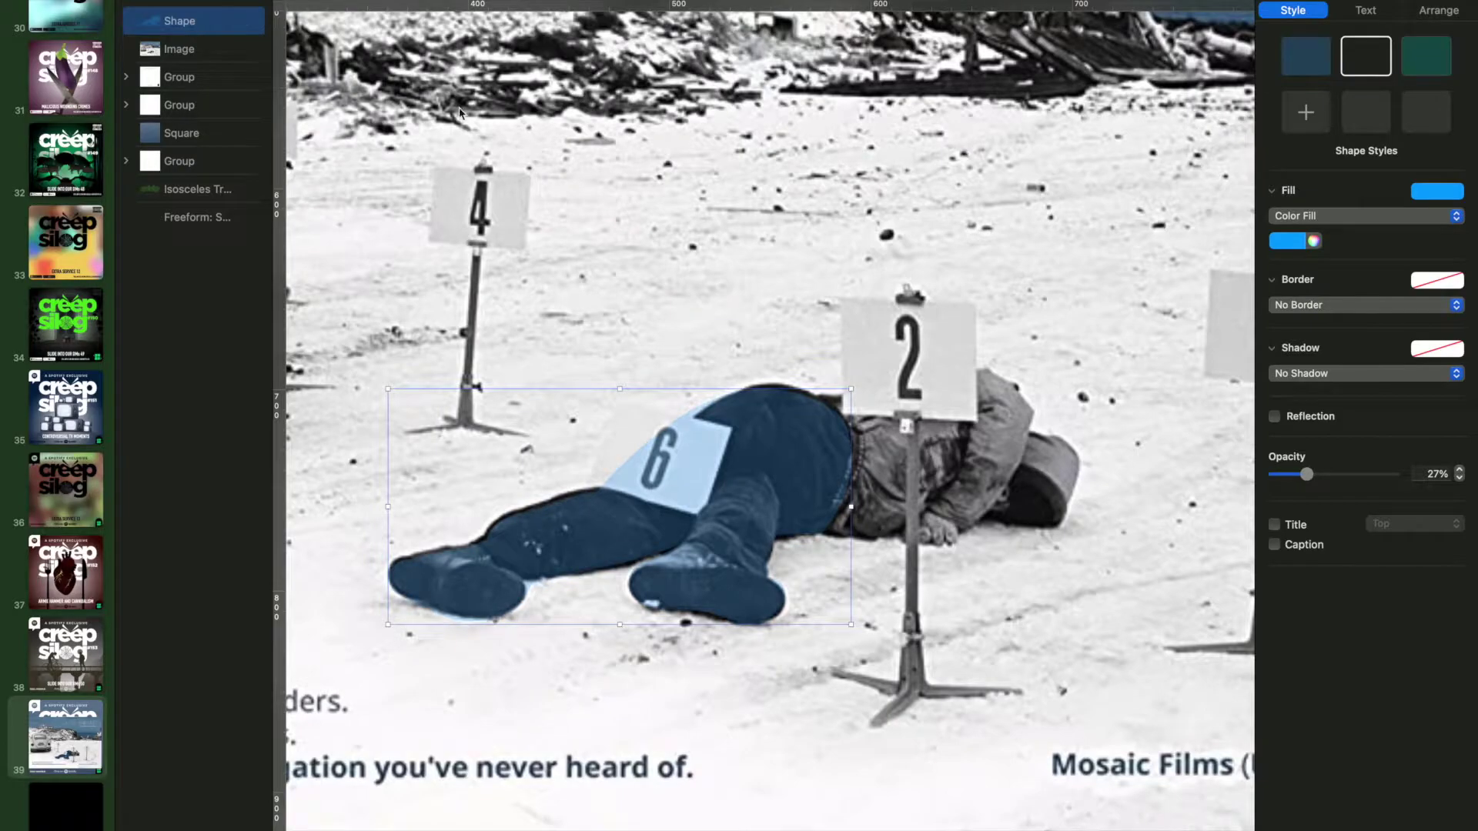
# Trace the figure's jacket and the back of the head with an editable square, and fill it gray
pyautogui.hscroll(3, 459, 113)
pyautogui.moveTo(785, 103); pyautogui.dragTo(755, 422)
pyautogui.rightClick(783, 462)
pyautogui.click(841, 731)
pyautogui.moveTo(708, 589); pyautogui.dragTo(695, 531)
pyautogui.moveTo(908, 589); pyautogui.dragTo(864, 518)
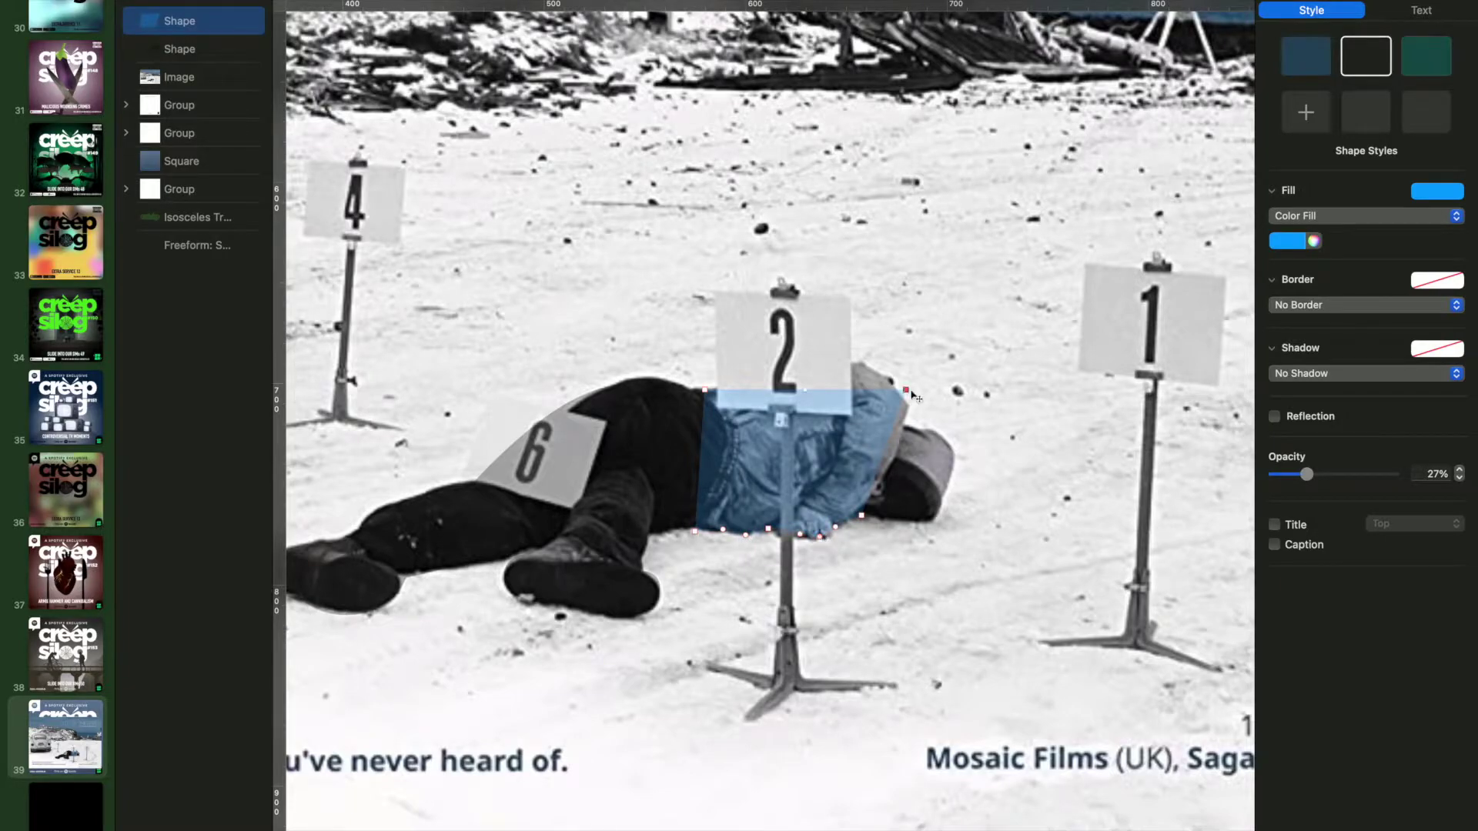
pyautogui.moveTo(810, 399); pyautogui.dragTo(888, 383)
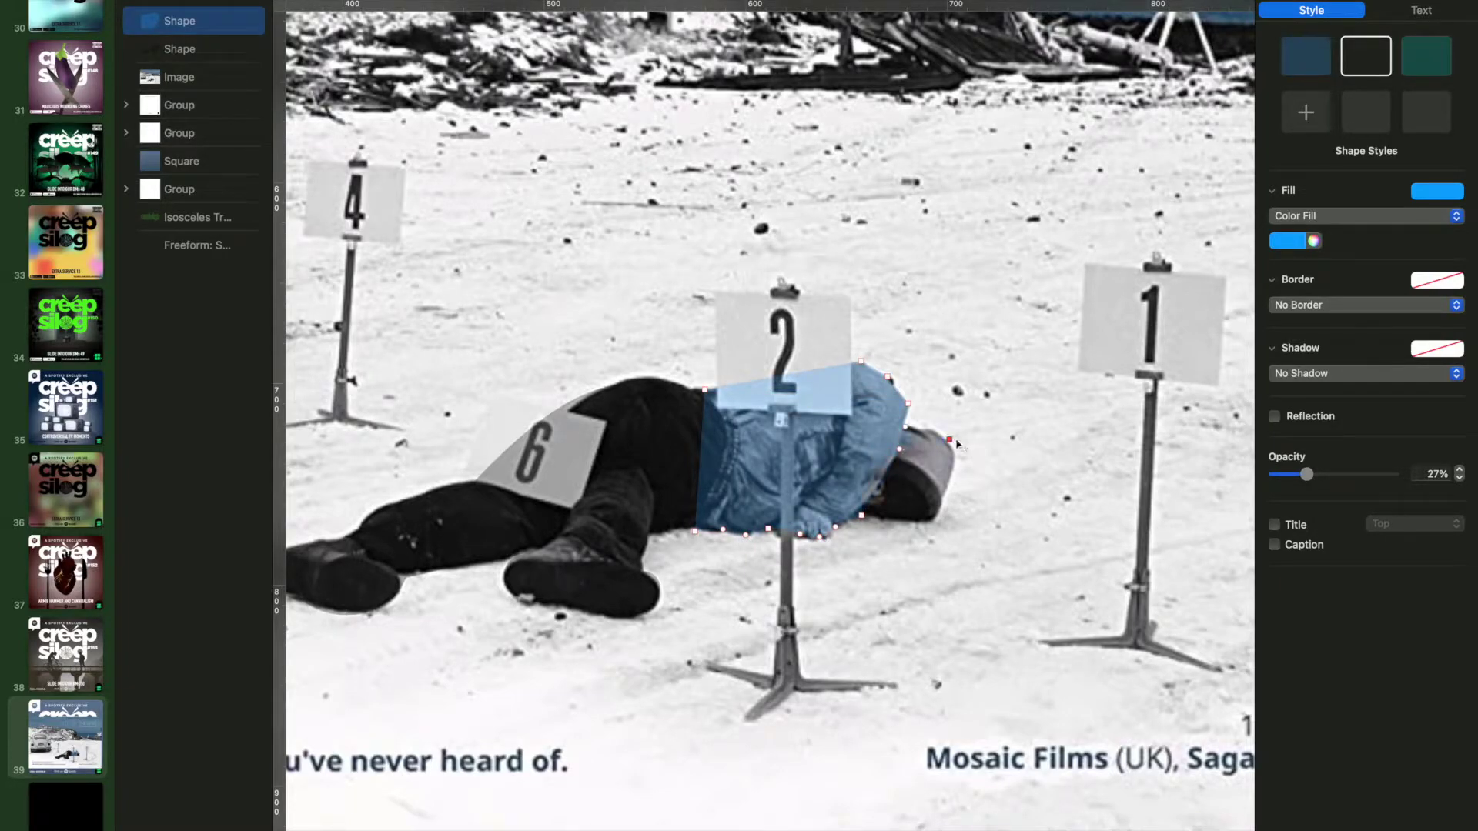
pyautogui.moveTo(900, 450); pyautogui.dragTo(943, 497)
pyautogui.click(1312, 241)
pyautogui.click(1212, 585)
# Add another editable square over the dark lower part of the figure's head and fit its points to that area
pyautogui.click(786, 100)
pyautogui.moveTo(786, 100); pyautogui.dragTo(1000, 560)
pyautogui.moveTo(925, 653); pyautogui.dragTo(899, 523)
pyautogui.moveTo(1097, 457); pyautogui.dragTo(934, 458)
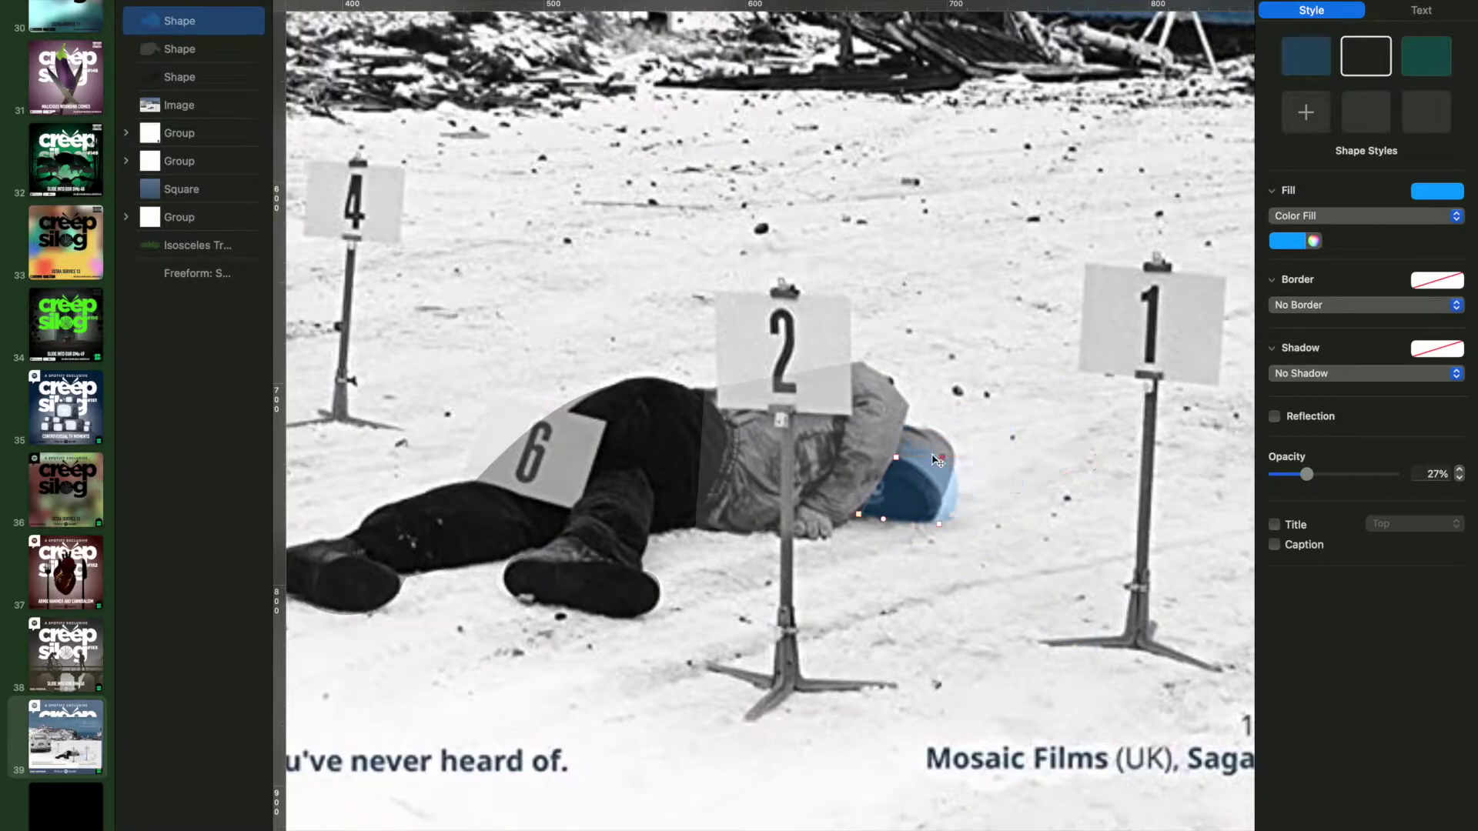
# Fill the head shape black and make the body shapes fully opaque
pyautogui.click(1287, 240)
pyautogui.click(1378, 265)
pyautogui.moveTo(1306, 474); pyautogui.dragTo(1397, 475)
pyautogui.press('super+shift+0')
pyautogui.click(967, 271)
# Place a semi-transparent square over the car's rear and make it editable
pyautogui.scroll(5, 474, 445)
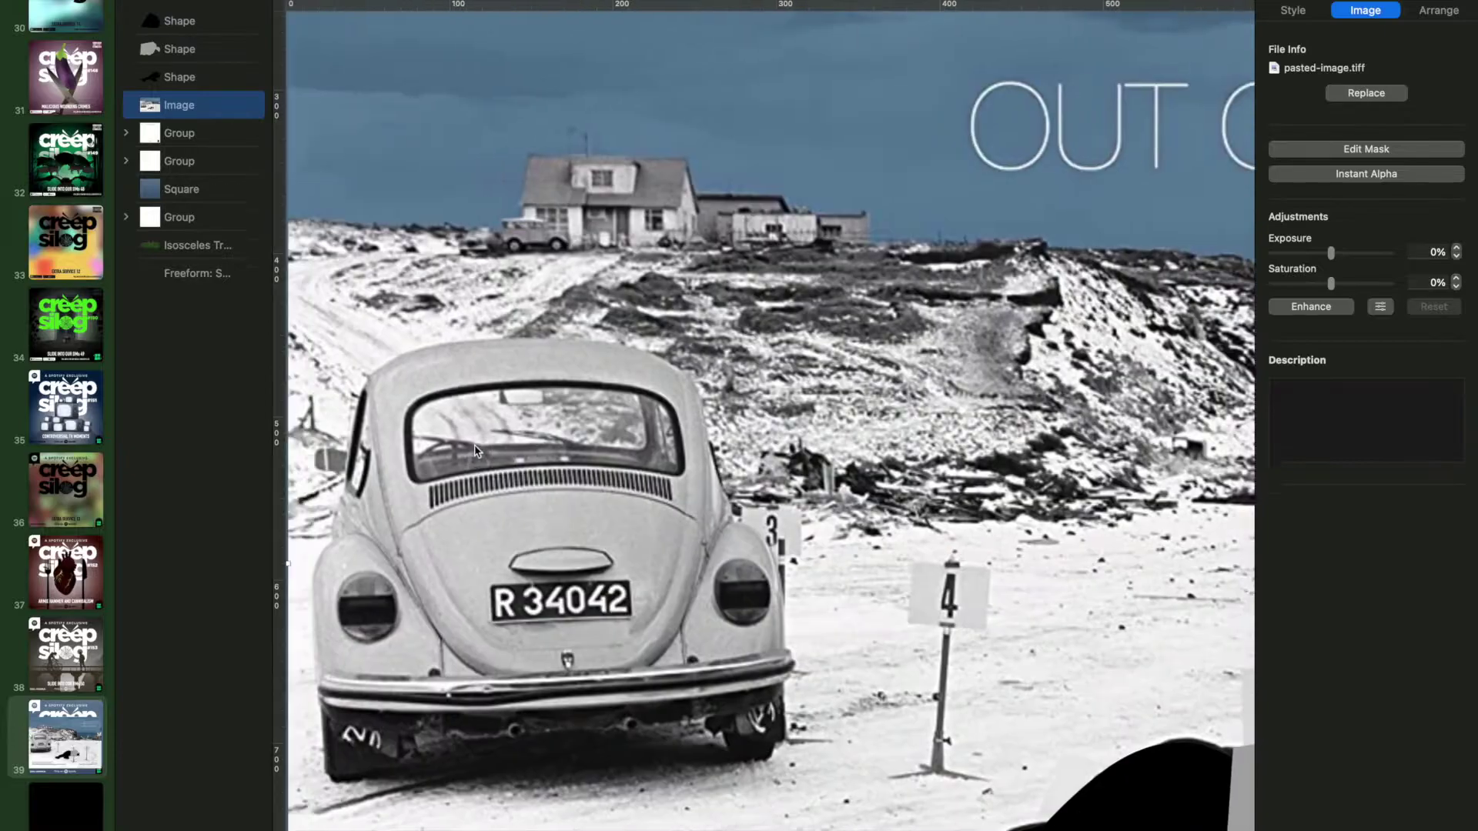
pyautogui.scroll(-2, 474, 444)
pyautogui.click(782, 2)
pyautogui.click(772, 105)
pyautogui.moveTo(787, 462); pyautogui.dragTo(686, 409)
pyautogui.rightClick(594, 387)
pyautogui.click(677, 636)
# Fit the square's outline points to the car's roof, sides and curved engine lid down to the bumper
pyautogui.moveTo(532, 334); pyautogui.dragTo(527, 283)
pyautogui.moveTo(628, 308); pyautogui.dragTo(632, 293)
pyautogui.moveTo(686, 489); pyautogui.dragTo(724, 467)
pyautogui.moveTo(366, 488); pyautogui.dragTo(487, 622)
pyautogui.moveTo(723, 467); pyautogui.dragTo(654, 612)
pyautogui.moveTo(685, 471); pyautogui.dragTo(704, 480)
pyautogui.moveTo(431, 493); pyautogui.dragTo(401, 509)
pyautogui.moveTo(570, 617); pyautogui.dragTo(576, 637)
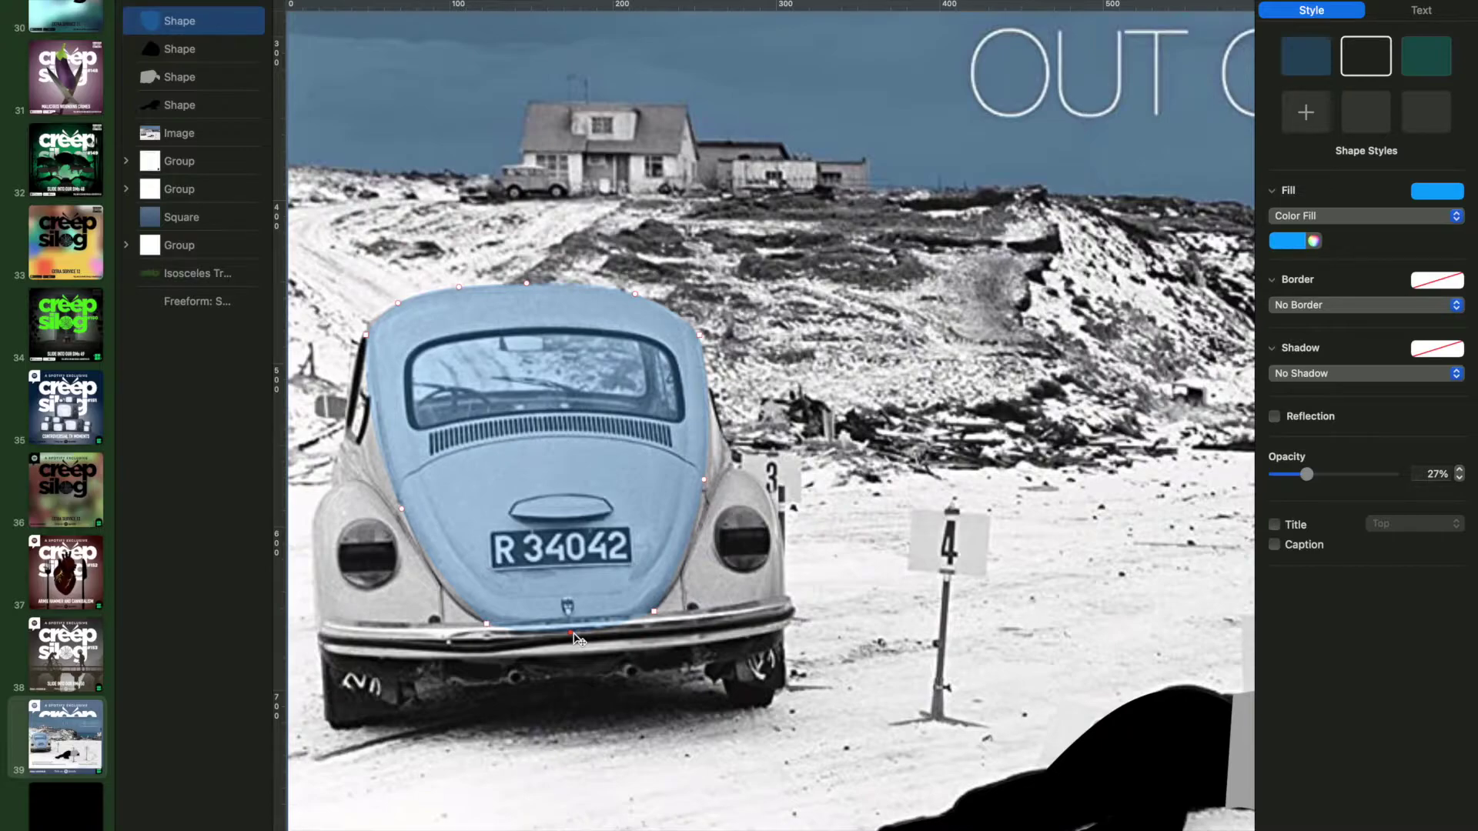
# Trace the car's wider body with a second editable square, following the side windows and both rear fenders
pyautogui.moveTo(367, 328); pyautogui.dragTo(732, 461)
pyautogui.rightClick(404, 427)
pyautogui.click(462, 675)
pyautogui.moveTo(529, 329); pyautogui.dragTo(696, 326)
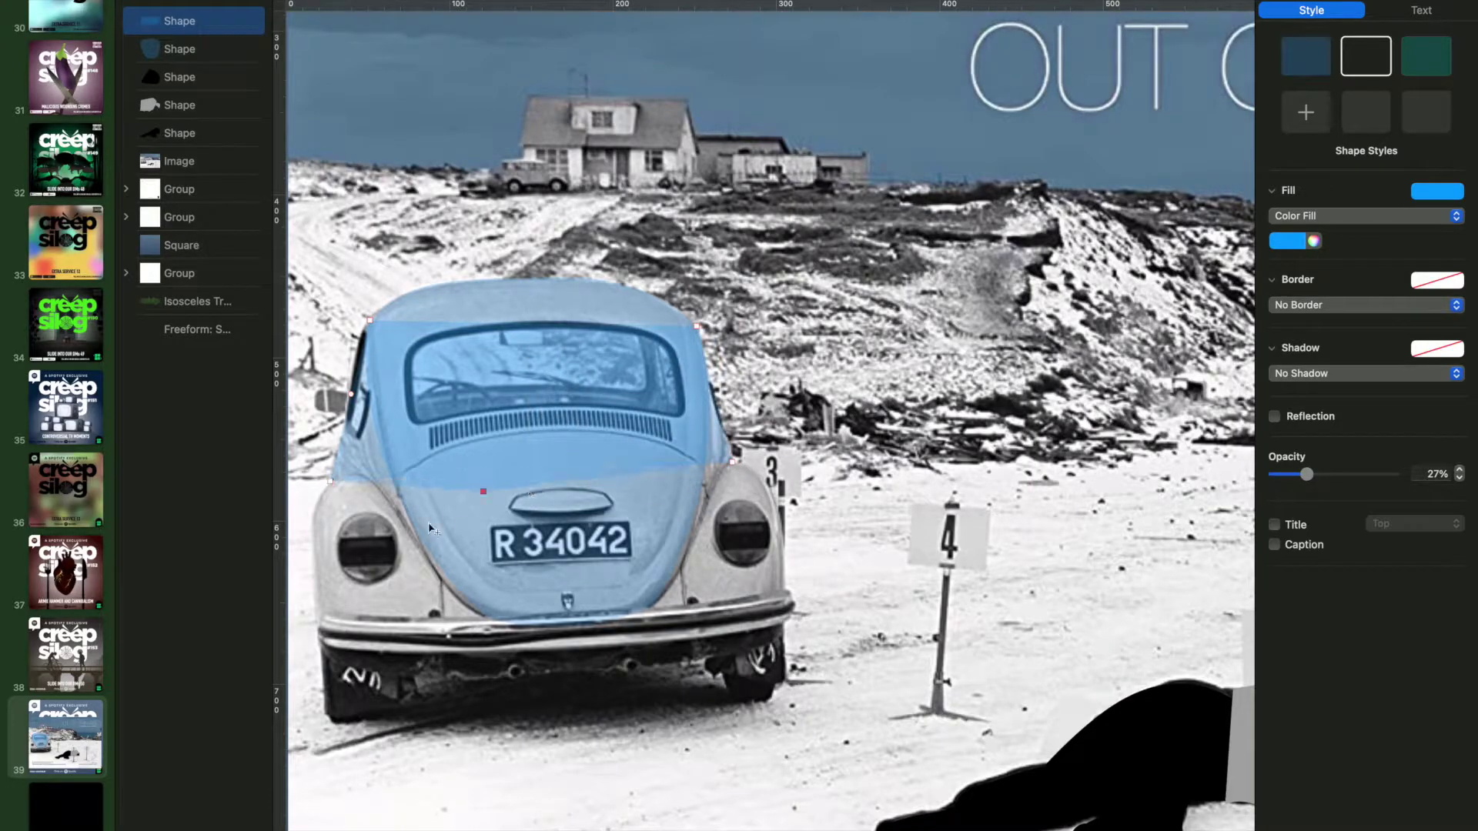
pyautogui.moveTo(531, 471); pyautogui.dragTo(320, 615)
pyautogui.moveTo(527, 539); pyautogui.dragTo(784, 594)
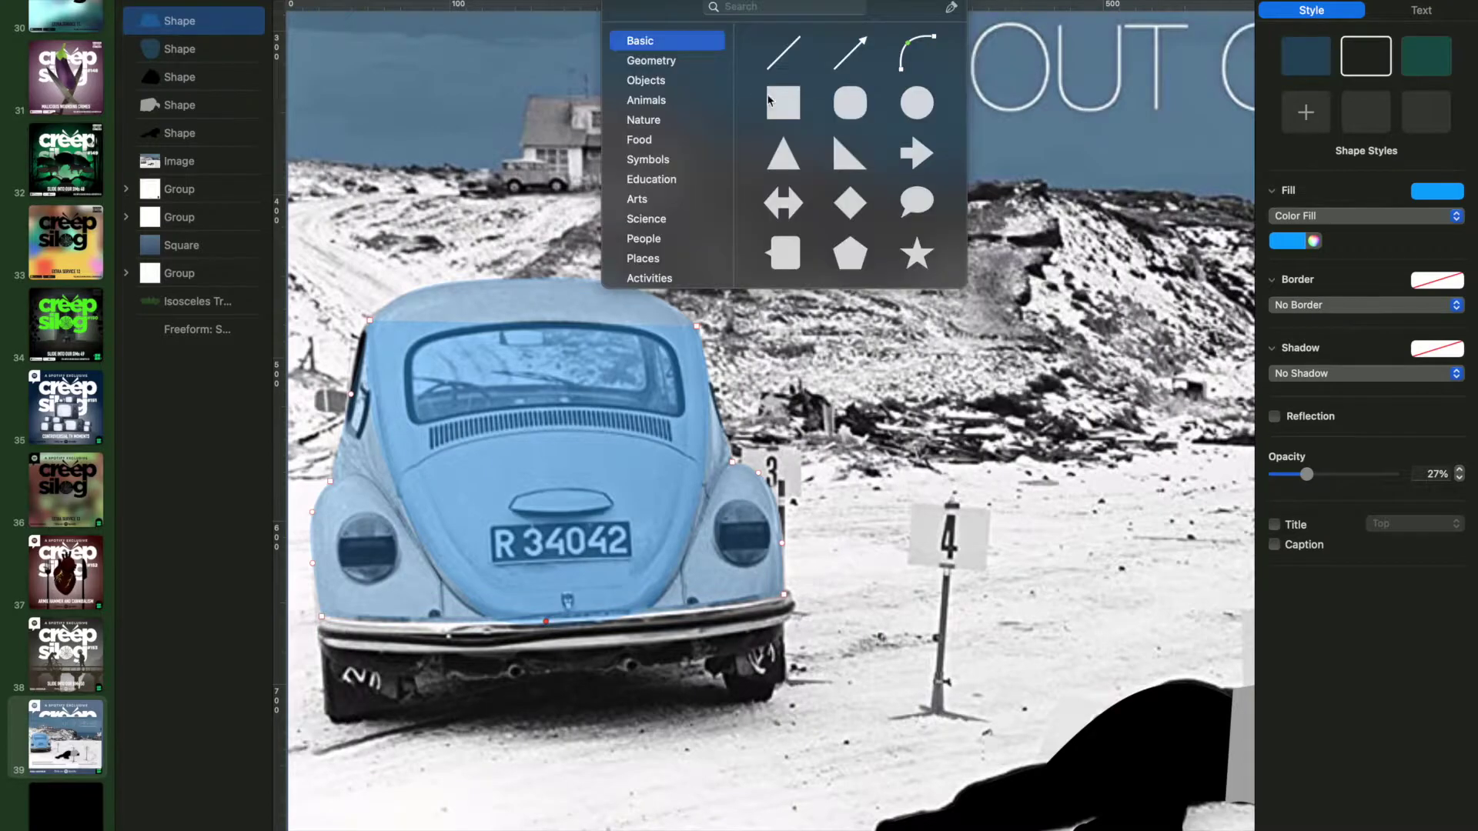
# Trace the car's rear bumper with an editable square stretched across the full width of the car
pyautogui.moveTo(778, 103); pyautogui.dragTo(406, 700)
pyautogui.moveTo(487, 616); pyautogui.dragTo(793, 589)
pyautogui.moveTo(487, 779); pyautogui.dragTo(782, 627)
pyautogui.moveTo(324, 780); pyautogui.dragTo(322, 646)
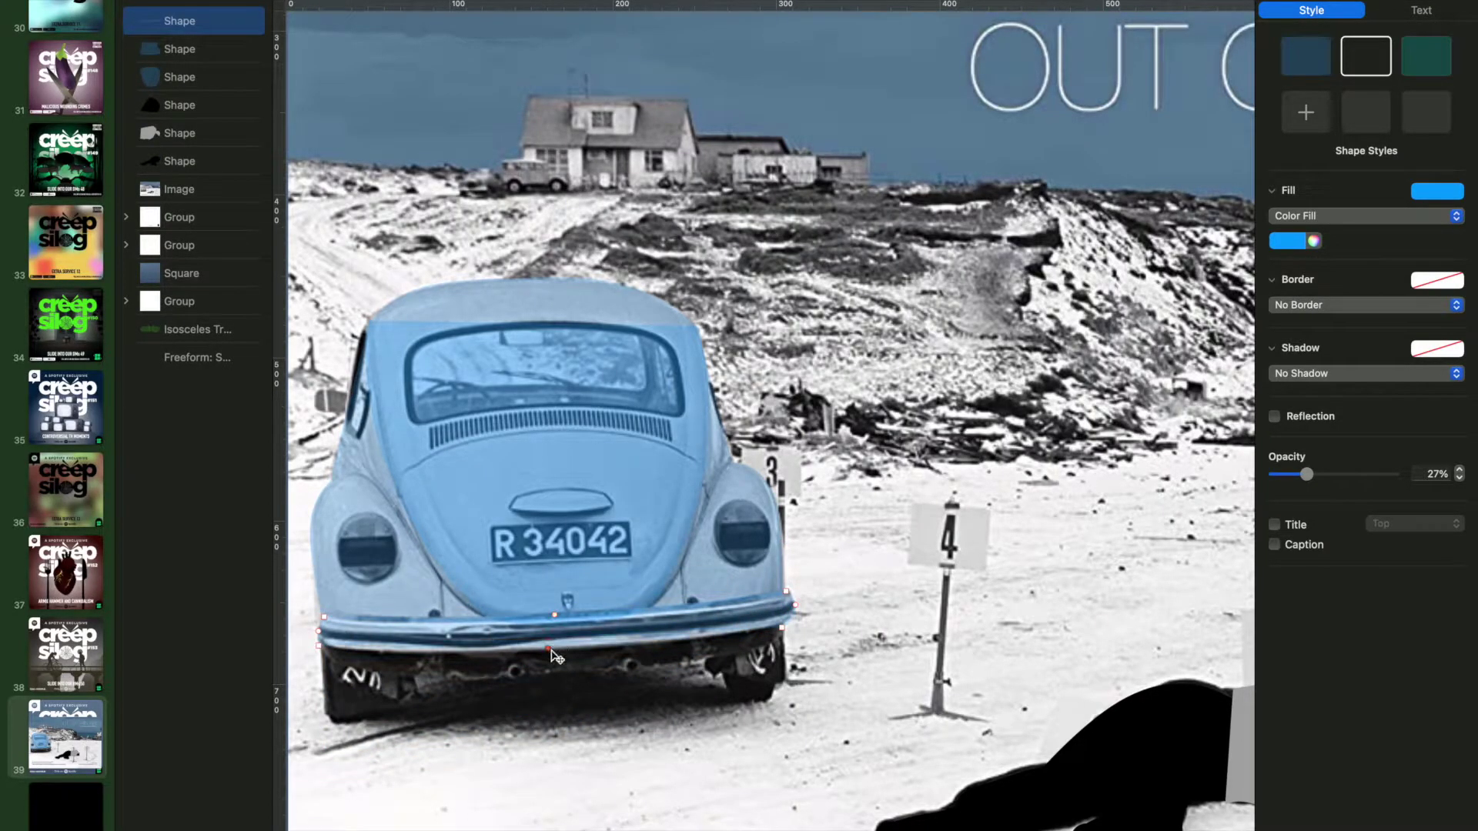
# Trace both rear tyres below the bumper with separate editable squares
pyautogui.click(785, 19)
pyautogui.click(778, 103)
pyautogui.rightClick(344, 731)
pyautogui.moveTo(478, 629); pyautogui.dragTo(384, 647)
pyautogui.click(385, 818)
pyautogui.moveTo(487, 789); pyautogui.dragTo(386, 714)
pyautogui.moveTo(318, 790); pyautogui.dragTo(754, 689)
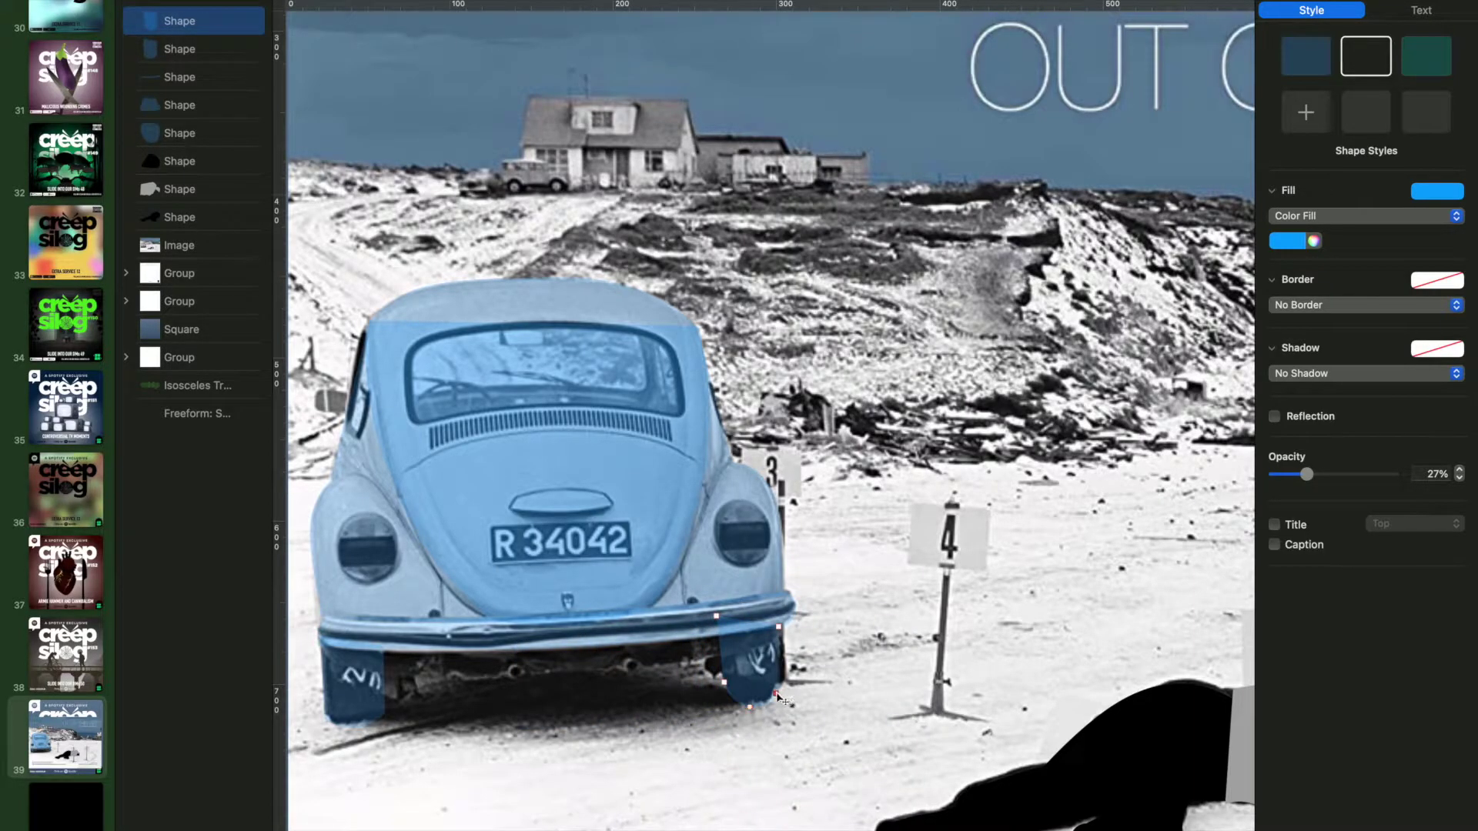
pyautogui.press('Return')
# Trace the car's rear window with an editable square, adding points to follow its rounded frame
pyautogui.moveTo(788, 462); pyautogui.dragTo(531, 369)
pyautogui.rightClick(493, 383)
pyautogui.click(544, 634)
pyautogui.moveTo(492, 492); pyautogui.dragTo(416, 425)
pyautogui.moveTo(547, 346); pyautogui.dragTo(549, 326)
pyautogui.click(666, 417)
pyautogui.click(439, 421)
pyautogui.click(477, 327)
pyautogui.moveTo(478, 328); pyautogui.dragTo(436, 335)
pyautogui.click(624, 326)
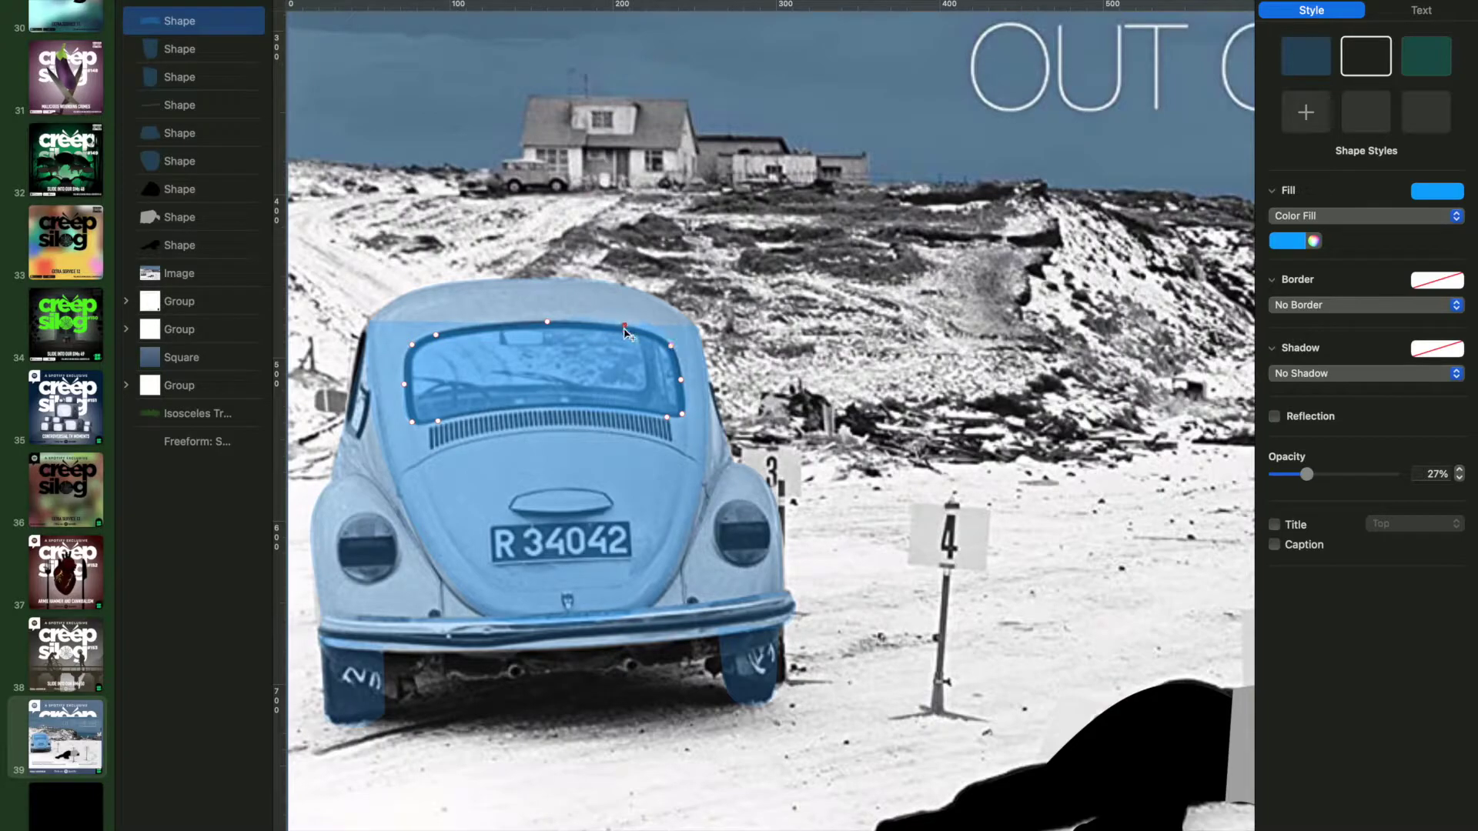
pyautogui.click(1057, 327)
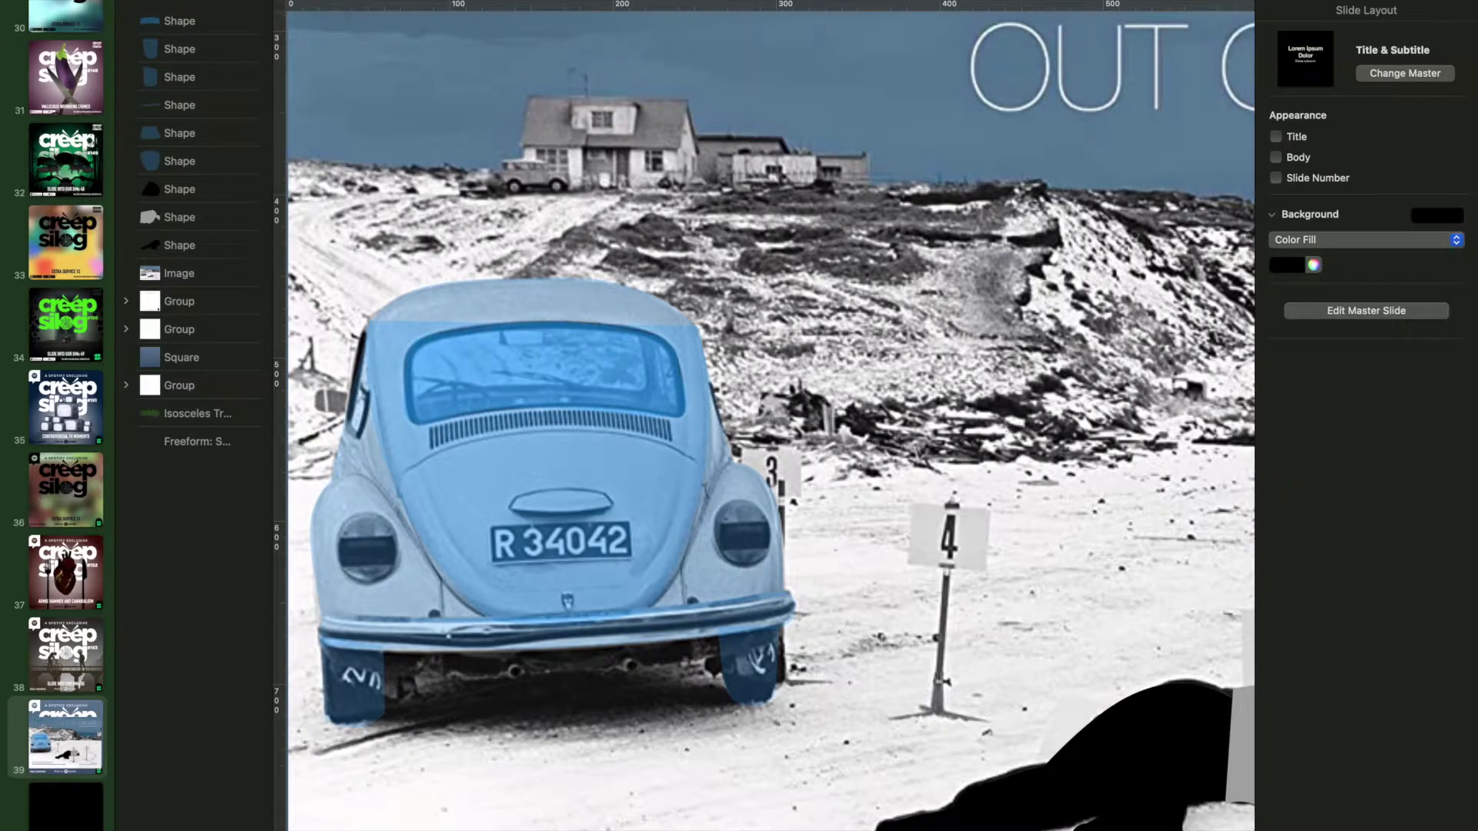
# Trace the curved lamp housing above the licence plate with an editable square
pyautogui.click(670, 100)
pyautogui.moveTo(740, 454); pyautogui.dragTo(554, 574)
pyautogui.rightClick(553, 573)
pyautogui.click(580, 818)
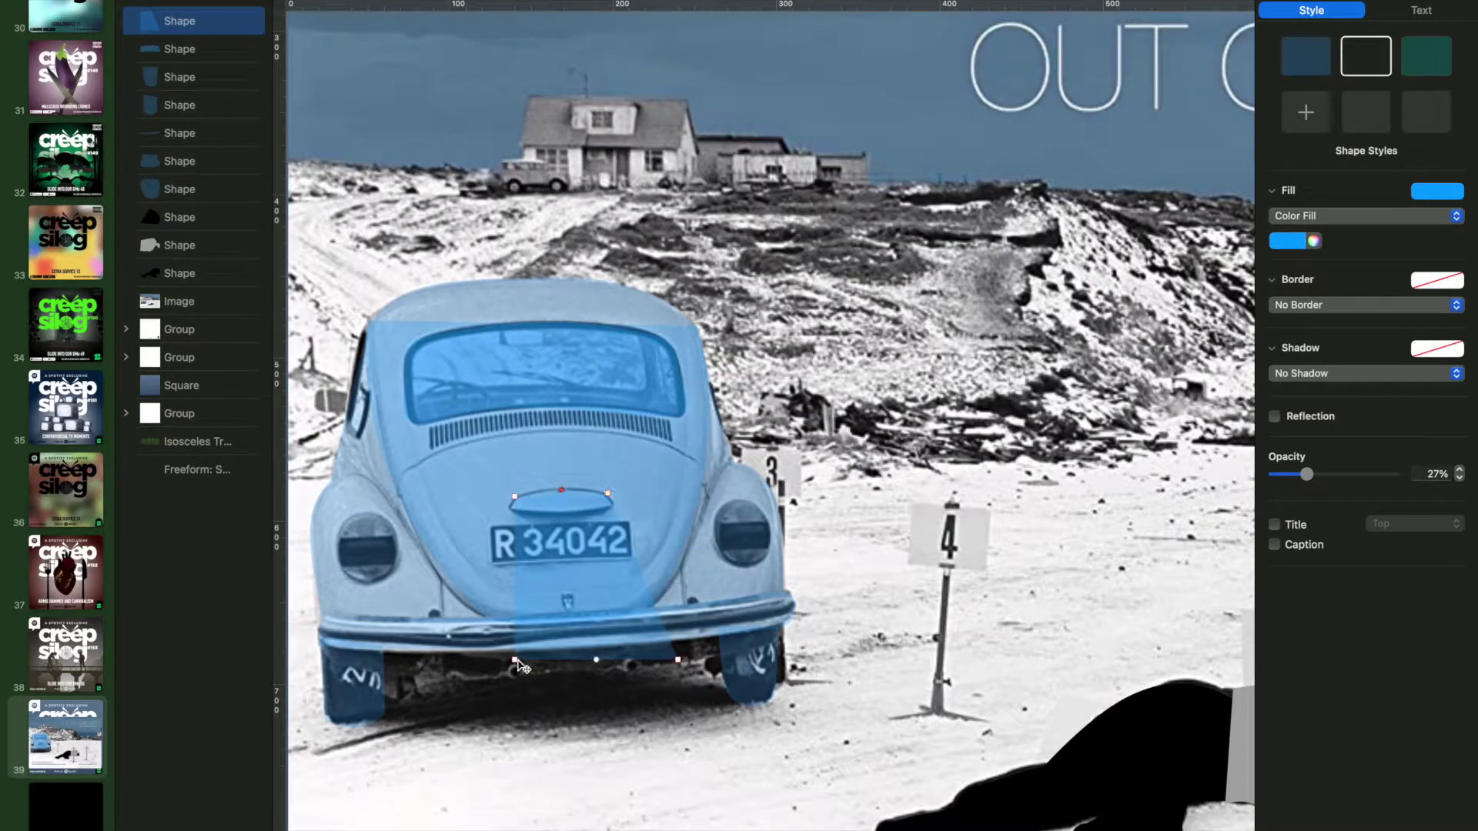
pyautogui.moveTo(514, 660); pyautogui.dragTo(515, 510)
pyautogui.moveTo(677, 660); pyautogui.dragTo(608, 509)
# Trace the car's licence plate with an editable square fitted to its four corners
pyautogui.click(669, 100)
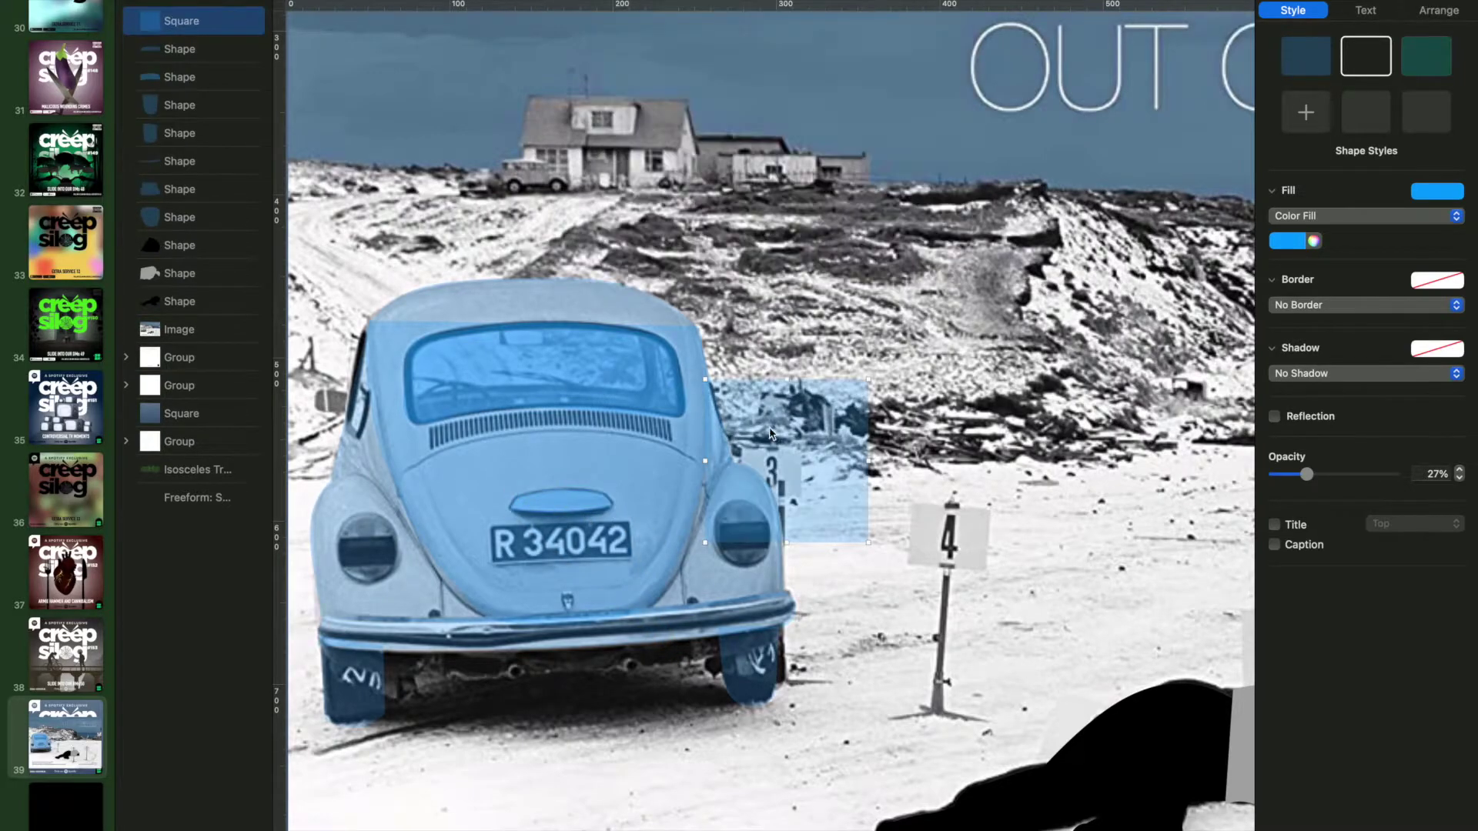
pyautogui.moveTo(770, 433); pyautogui.dragTo(556, 580)
pyautogui.rightClick(558, 572)
pyautogui.click(585, 813)
pyautogui.moveTo(656, 690); pyautogui.dragTo(632, 560)
pyautogui.moveTo(492, 689); pyautogui.dragTo(494, 570)
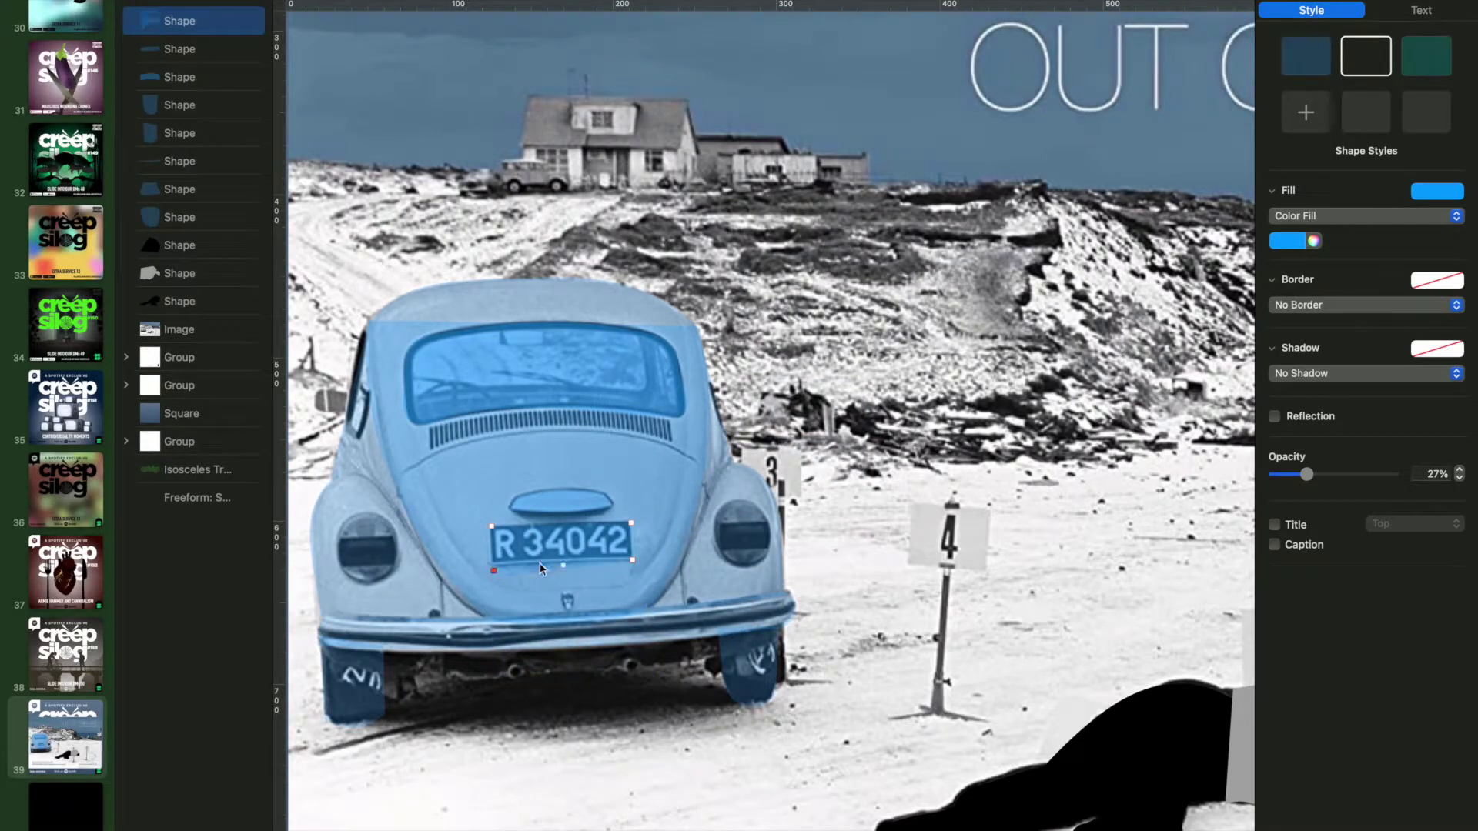
# Trace the round tail light on the car's right side with an editable square shaped to its curved outline
pyautogui.click(784, 1)
pyautogui.click(792, 454)
pyautogui.click(784, 0)
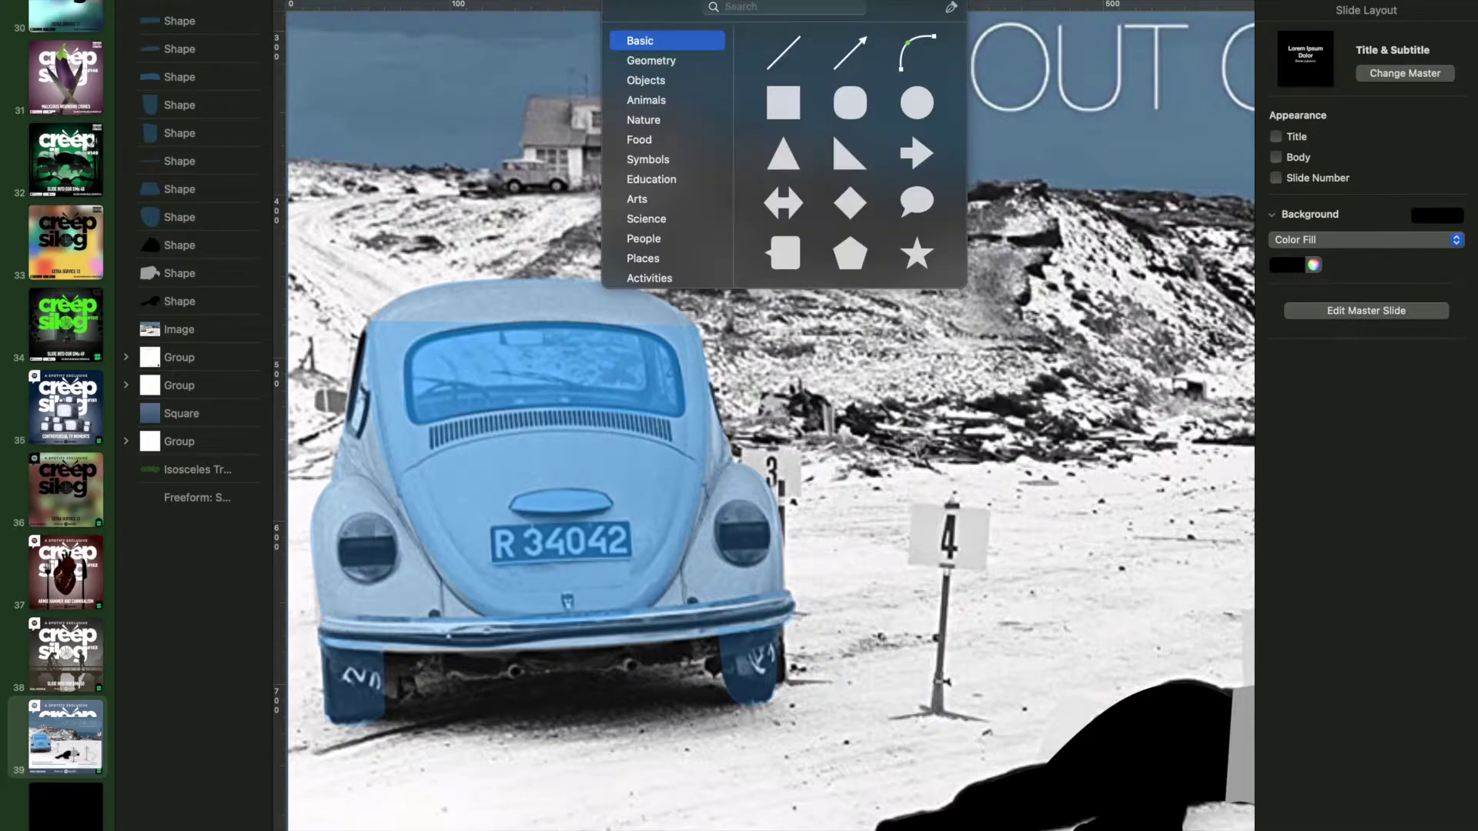
pyautogui.click(783, 103)
pyautogui.moveTo(793, 415); pyautogui.dragTo(831, 497)
pyautogui.rightClick(758, 511)
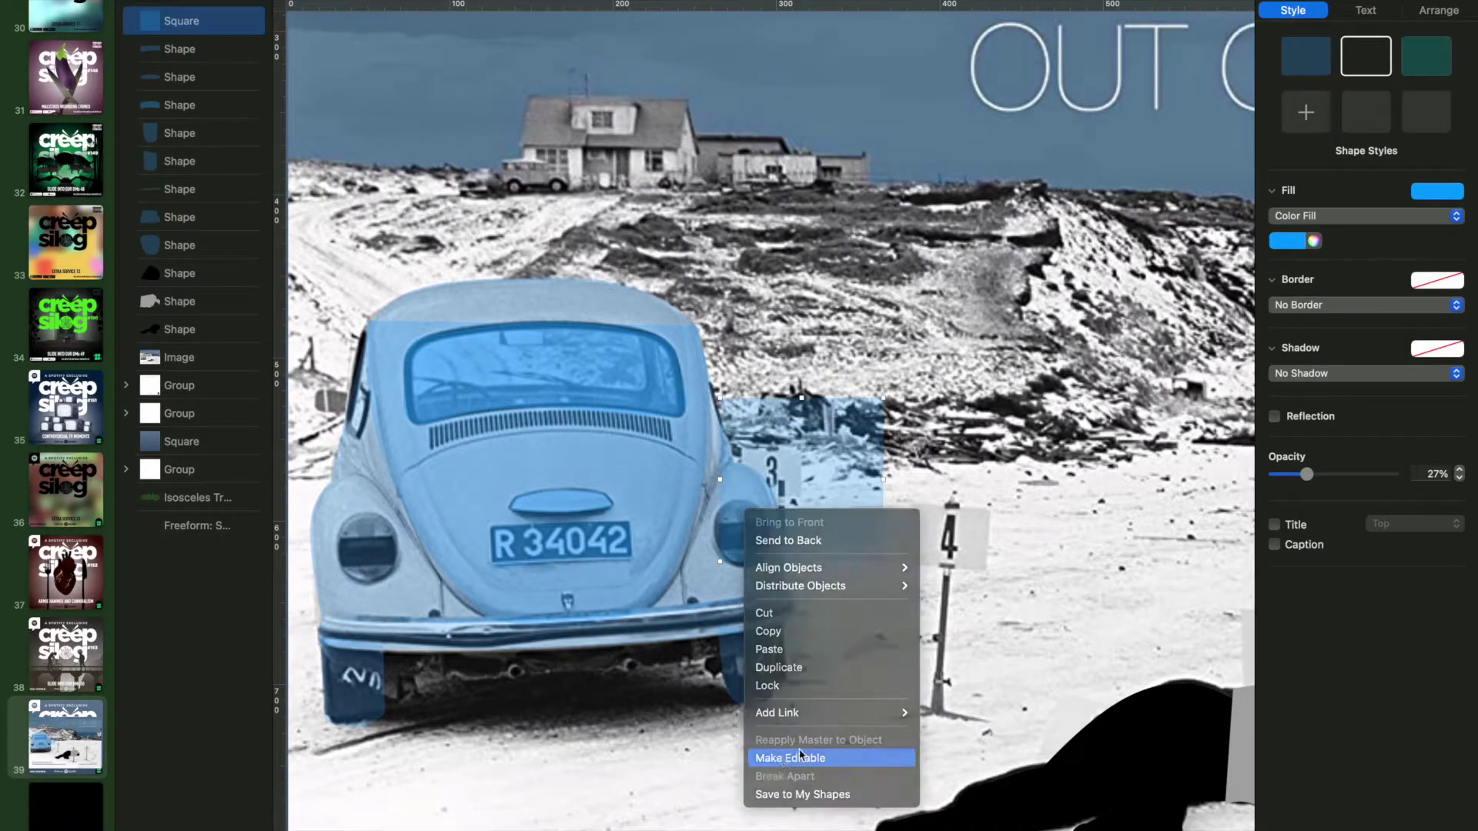
pyautogui.click(792, 758)
pyautogui.moveTo(885, 455); pyautogui.dragTo(762, 507)
pyautogui.moveTo(783, 454); pyautogui.dragTo(724, 504)
pyautogui.moveTo(882, 561); pyautogui.dragTo(763, 562)
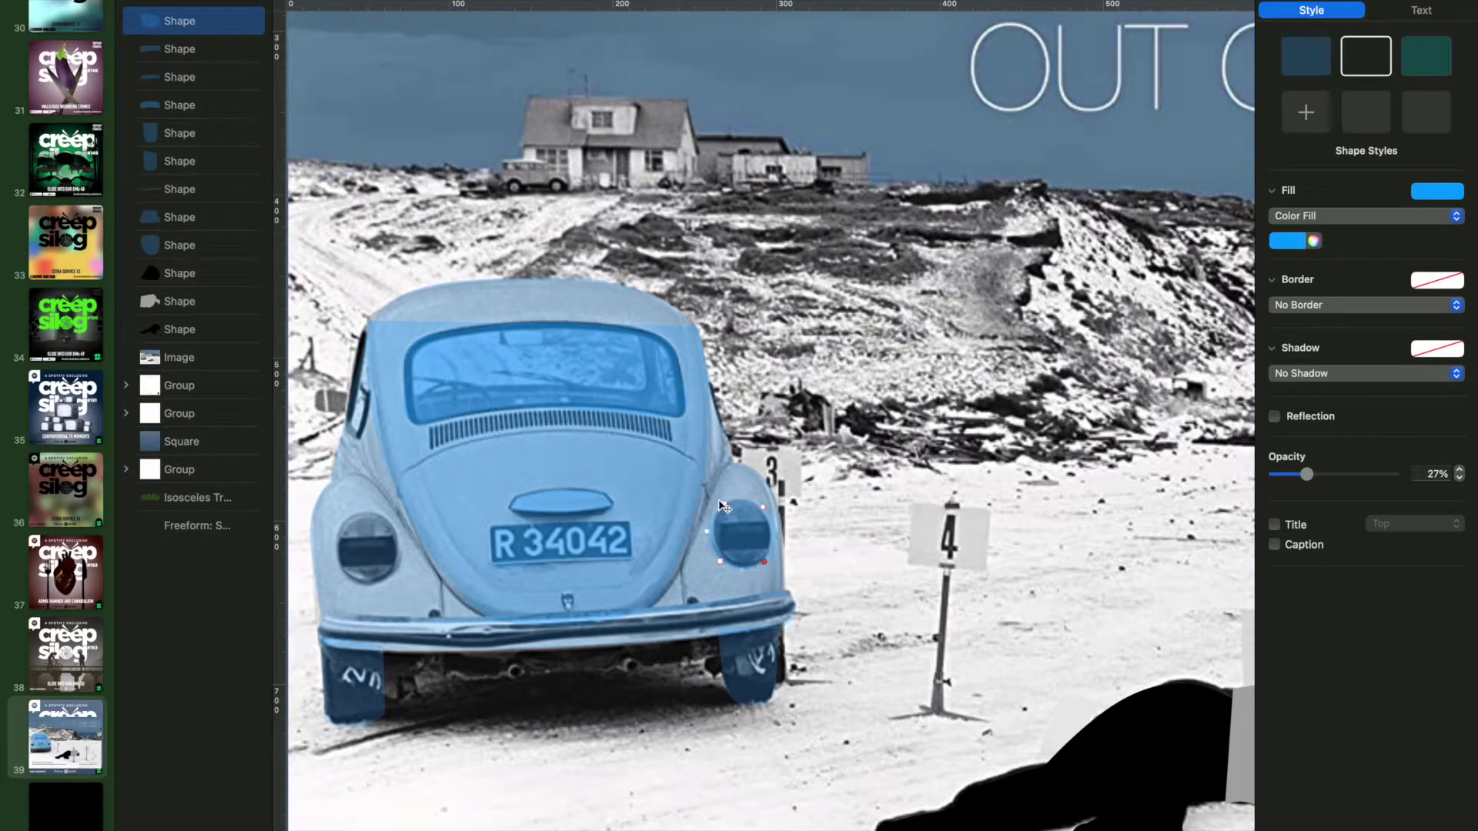
# Cover the dark band in the right tail light with an editable square fitted to its edges
pyautogui.click(785, 1)
pyautogui.click(784, 103)
pyautogui.moveTo(919, 677); pyautogui.dragTo(768, 548)
pyautogui.rightClick(753, 533)
pyautogui.click(798, 774)
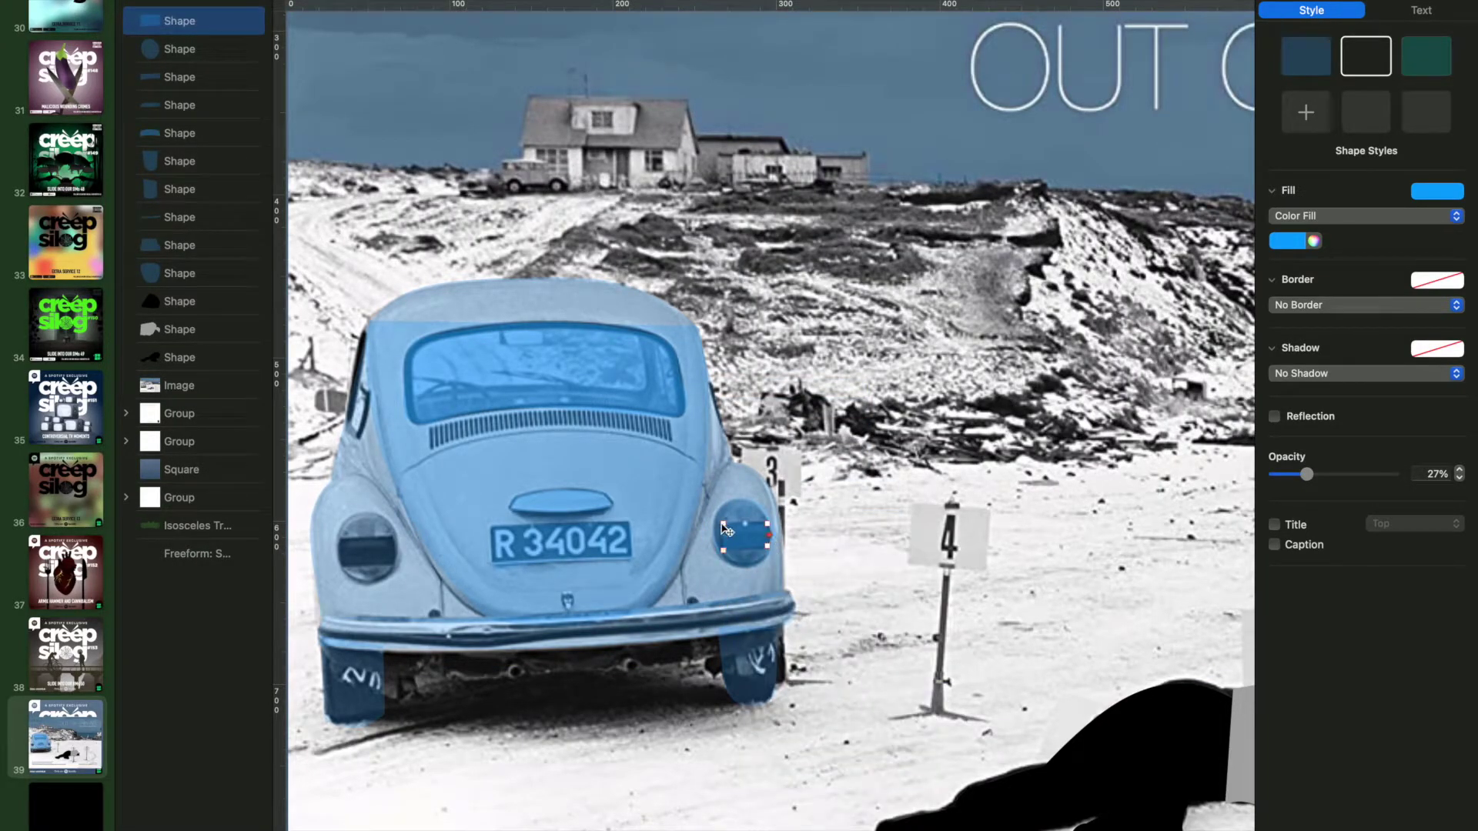
pyautogui.press('Return')
# Add an oval and fit it over the car's left tail light
pyautogui.click(785, 2)
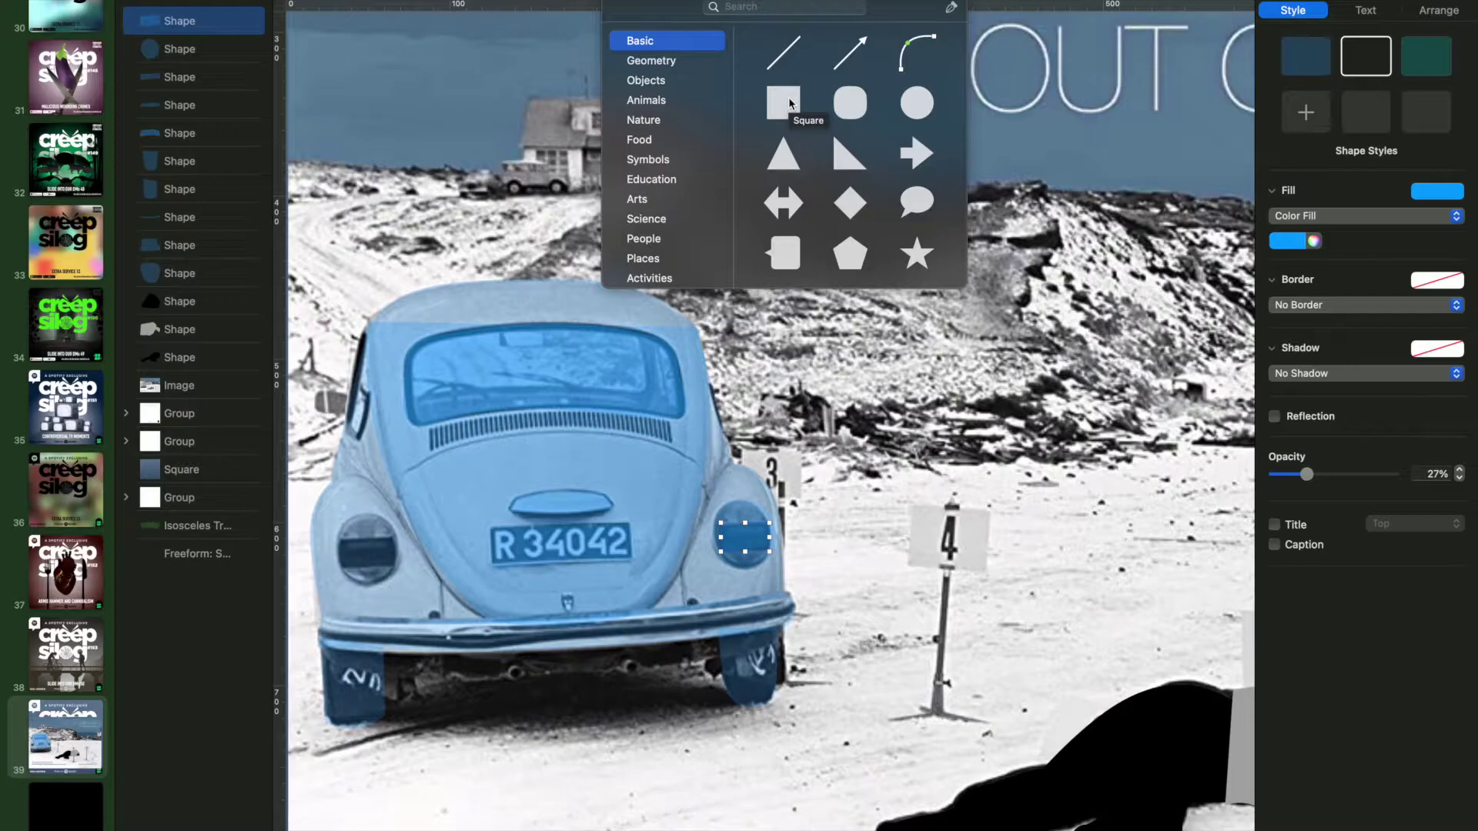
pyautogui.click(916, 103)
pyautogui.moveTo(792, 462); pyautogui.dragTo(372, 515)
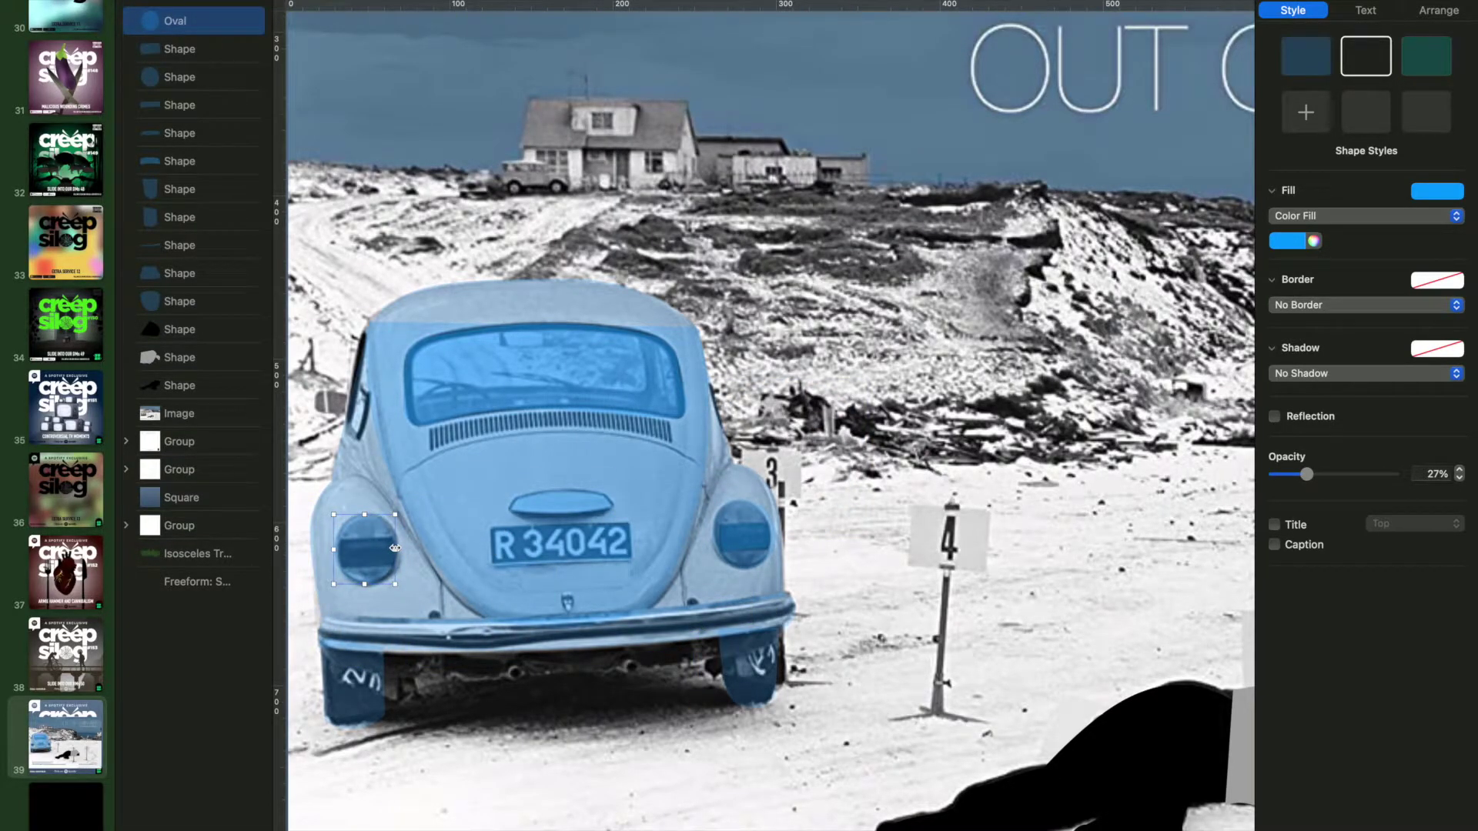
# Cover the dark band in the left tail light with an editable square fitted to its edges
pyautogui.click(785, 2)
pyautogui.click(782, 105)
pyautogui.moveTo(539, 538); pyautogui.dragTo(395, 536)
pyautogui.moveTo(338, 705); pyautogui.dragTo(341, 571)
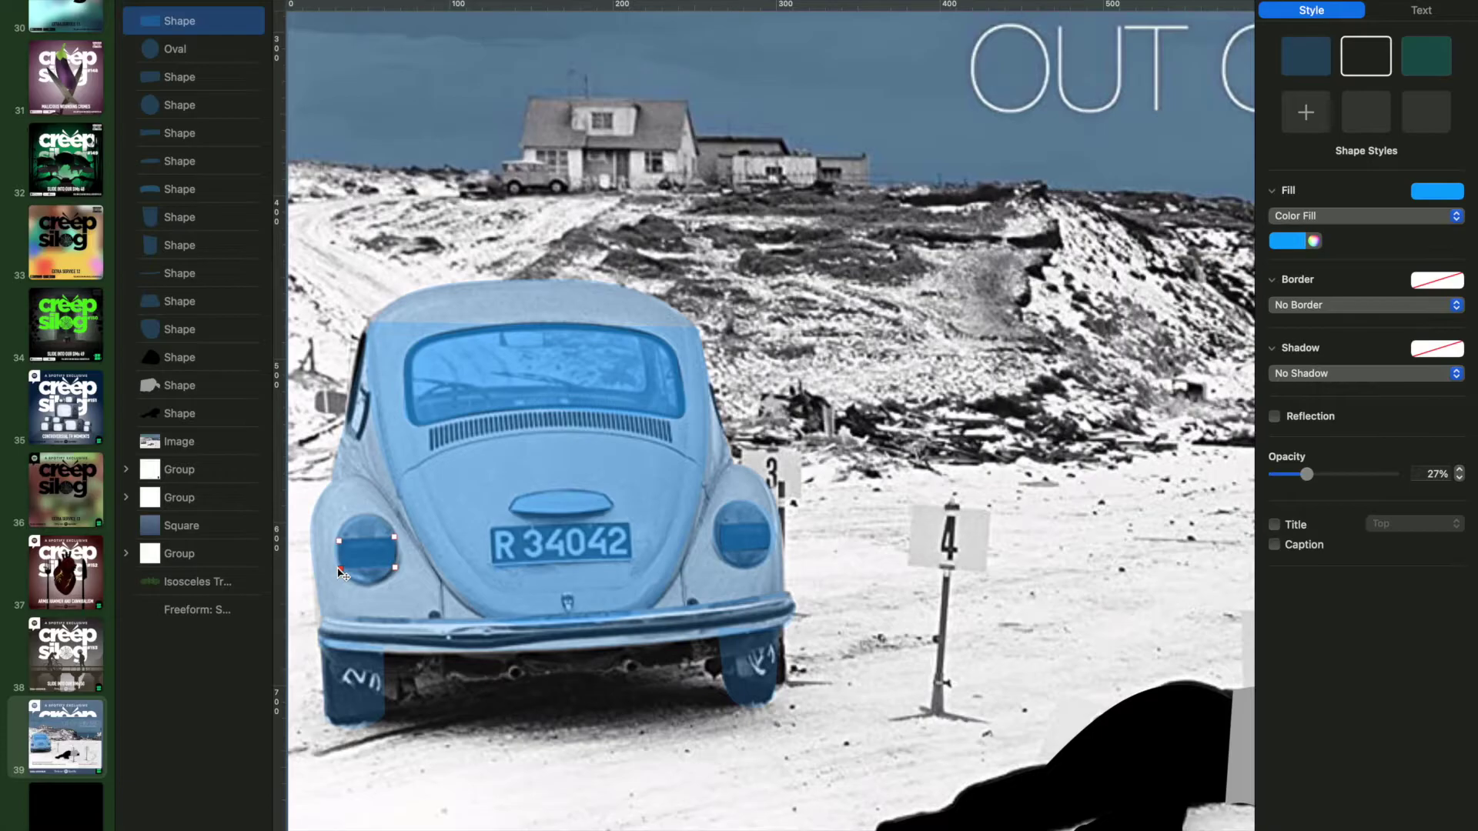
# Add a rounded rectangle and shape it into a narrow vertical bar over the description text below the car
pyautogui.scroll(-5, 522, 395)
pyautogui.scroll(5, 521, 395)
pyautogui.click(785, 2)
pyautogui.click(856, 106)
pyautogui.moveTo(875, 461); pyautogui.dragTo(632, 681)
pyautogui.scroll(-5, 633, 681)
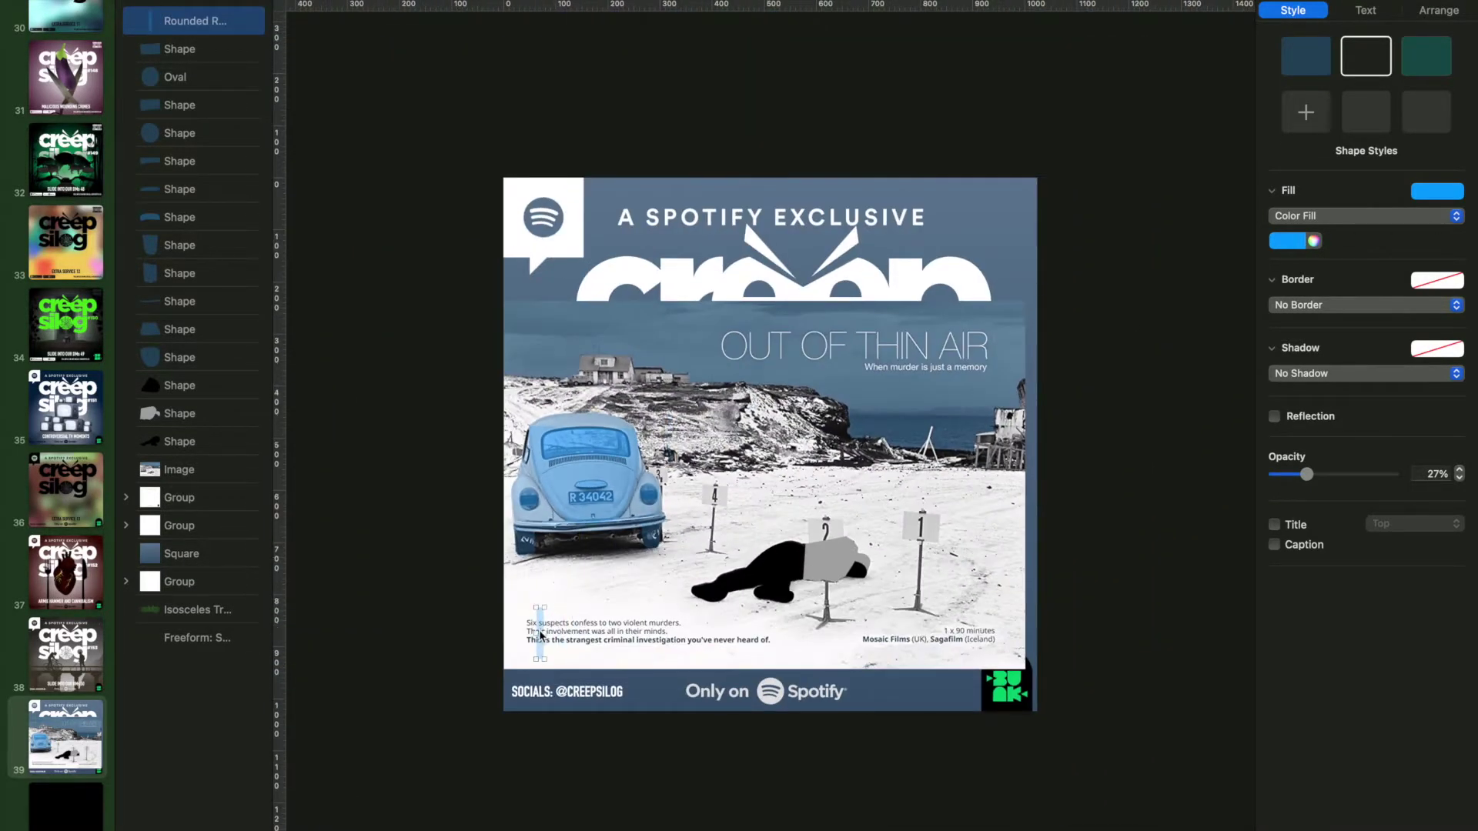
# Duplicate the vertical bar into an evenly spaced row of ten bars
pyautogui.press('super+d')
pyautogui.scroll(5, 541, 635)
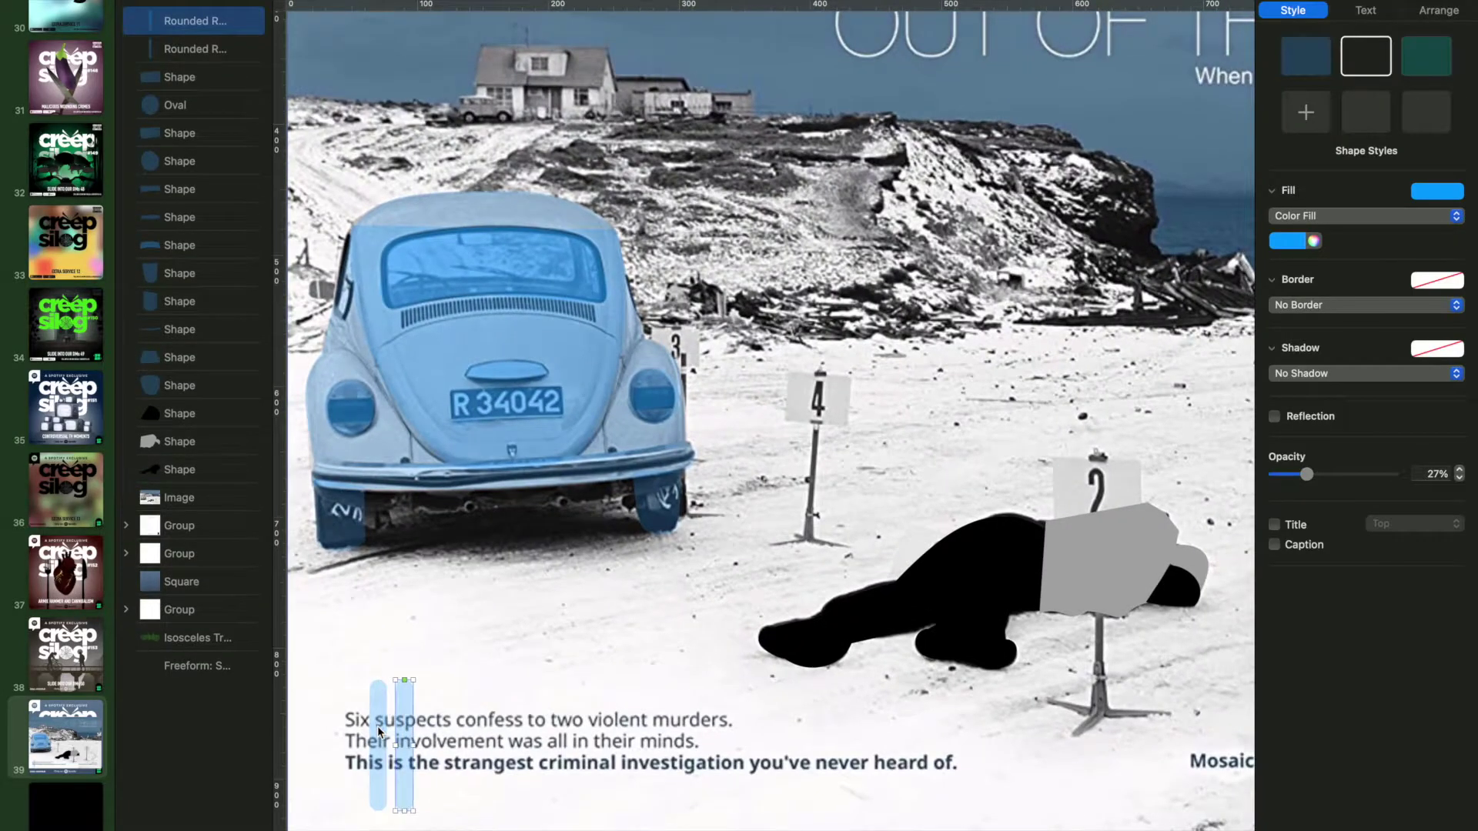
pyautogui.press('super+d')
pyautogui.press('super+d')
pyautogui.press('super+d')
pyautogui.press('super+d')
pyautogui.press('super+d')
pyautogui.press('super+d')
pyautogui.press('super+d')
pyautogui.press('super+d')
# Extend the row to forty bars by duplicating the whole set twice, and merge the bars into one shape
pyautogui.keyDown('shift'); pyautogui.click(185, 145); pyautogui.keyUp('shift')
pyautogui.keyDown('shift'); pyautogui.click(173, 281); pyautogui.keyUp('shift')
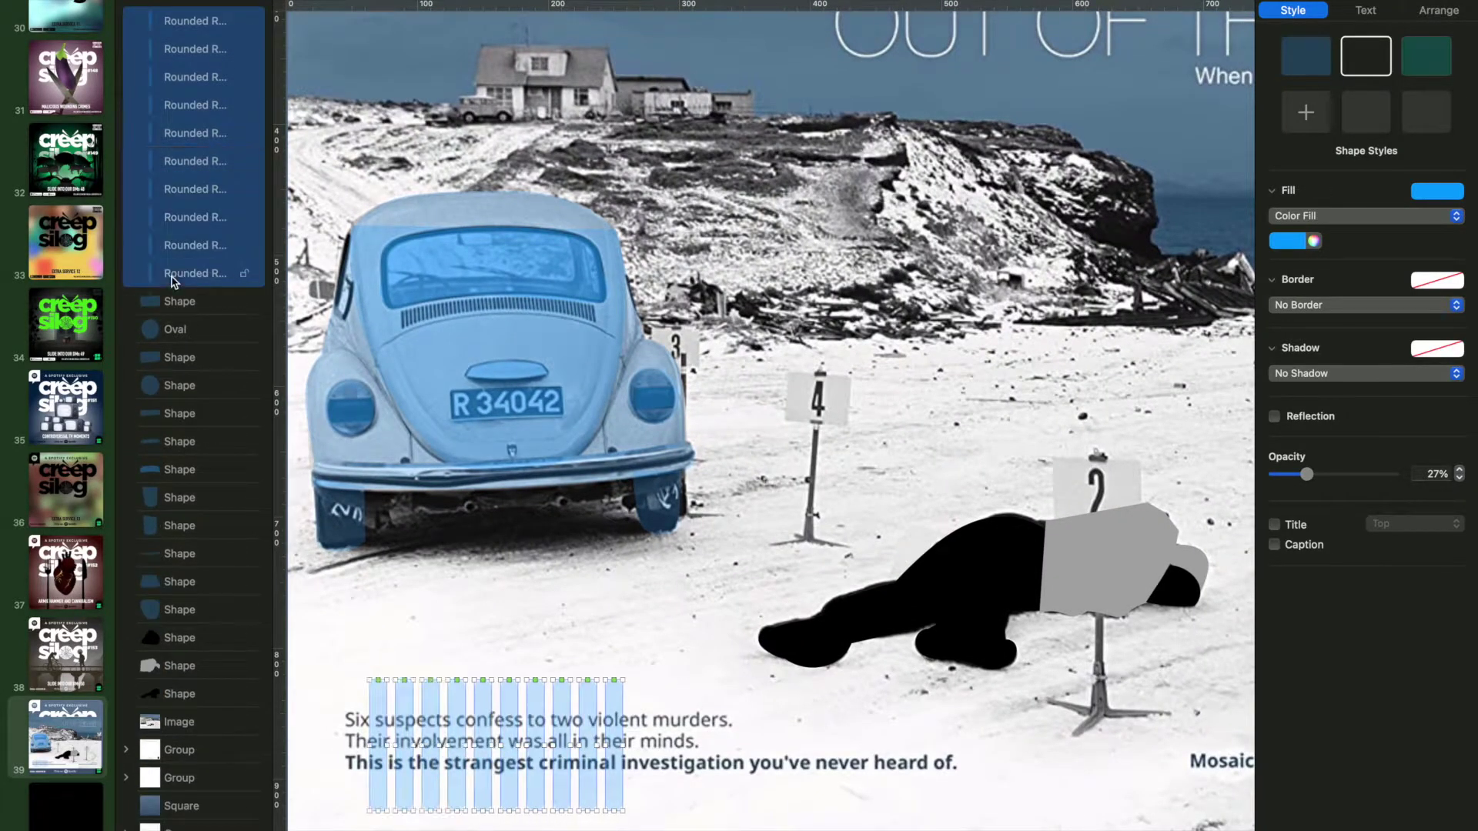
pyautogui.press('super+d')
pyautogui.keyDown('shift'); pyautogui.click(184, 553); pyautogui.keyUp('shift')
pyautogui.press('super+d')
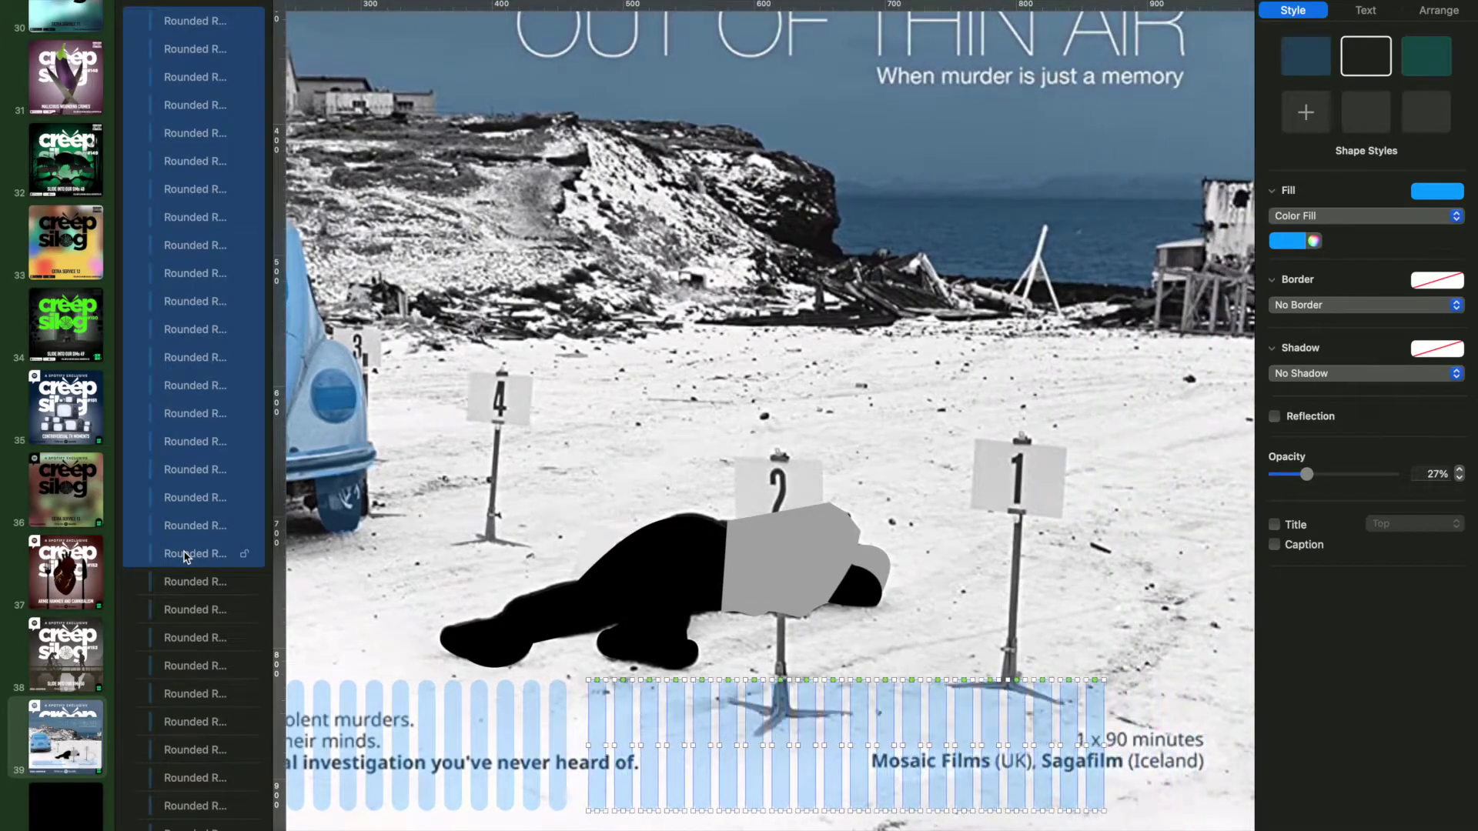
pyautogui.scroll(-10, 187, 600)
pyautogui.keyDown('shift'); pyautogui.click(187, 594); pyautogui.keyUp('shift')
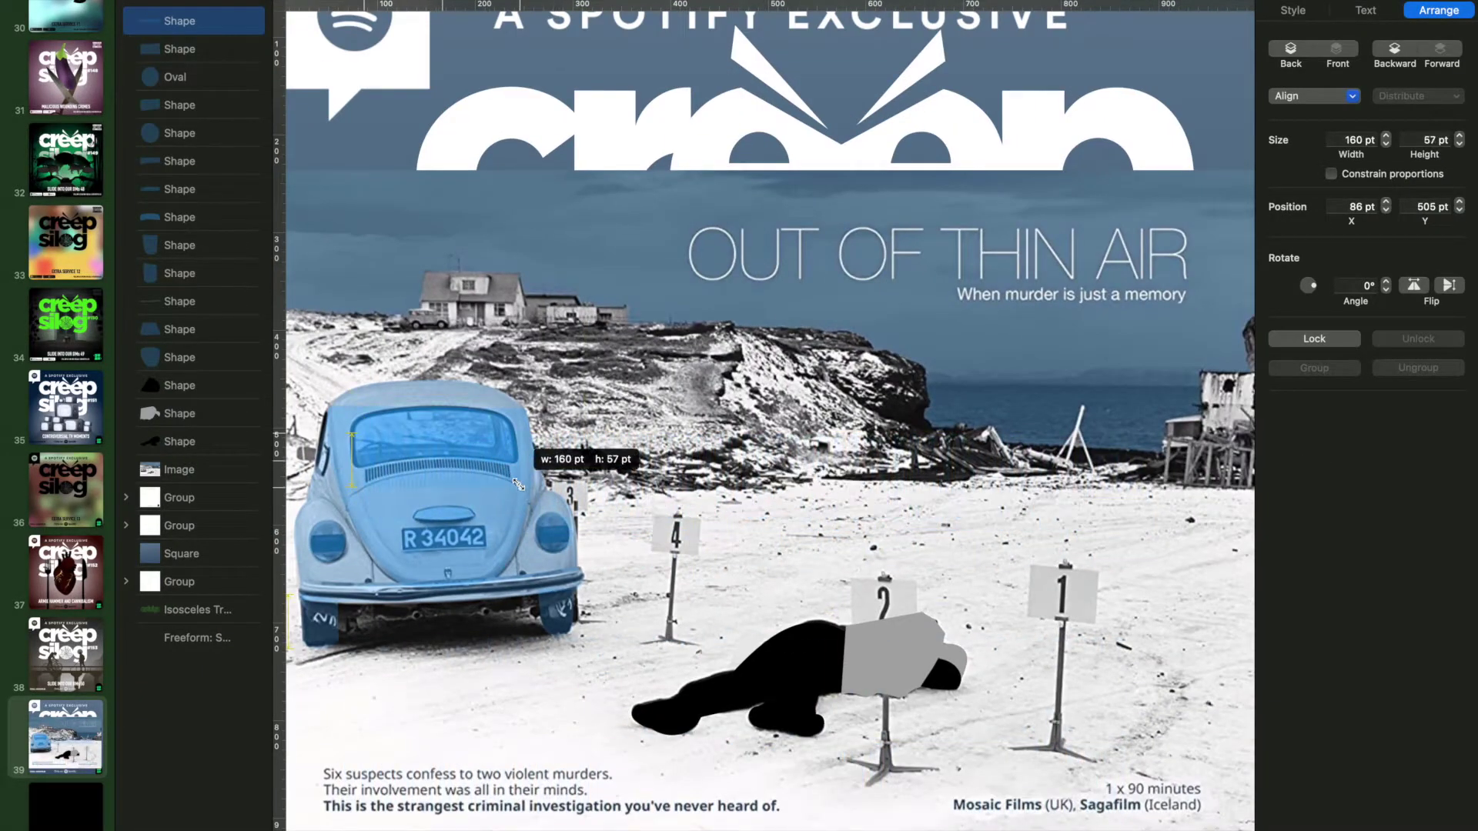
# Fit the merged bars over the vents below the rear window at about 152 × 14 pt, filled black at 44% opacity
pyautogui.scroll(5, 521, 487)
pyautogui.moveTo(508, 354); pyautogui.dragTo(510, 450)
pyautogui.scroll(3, 510, 451)
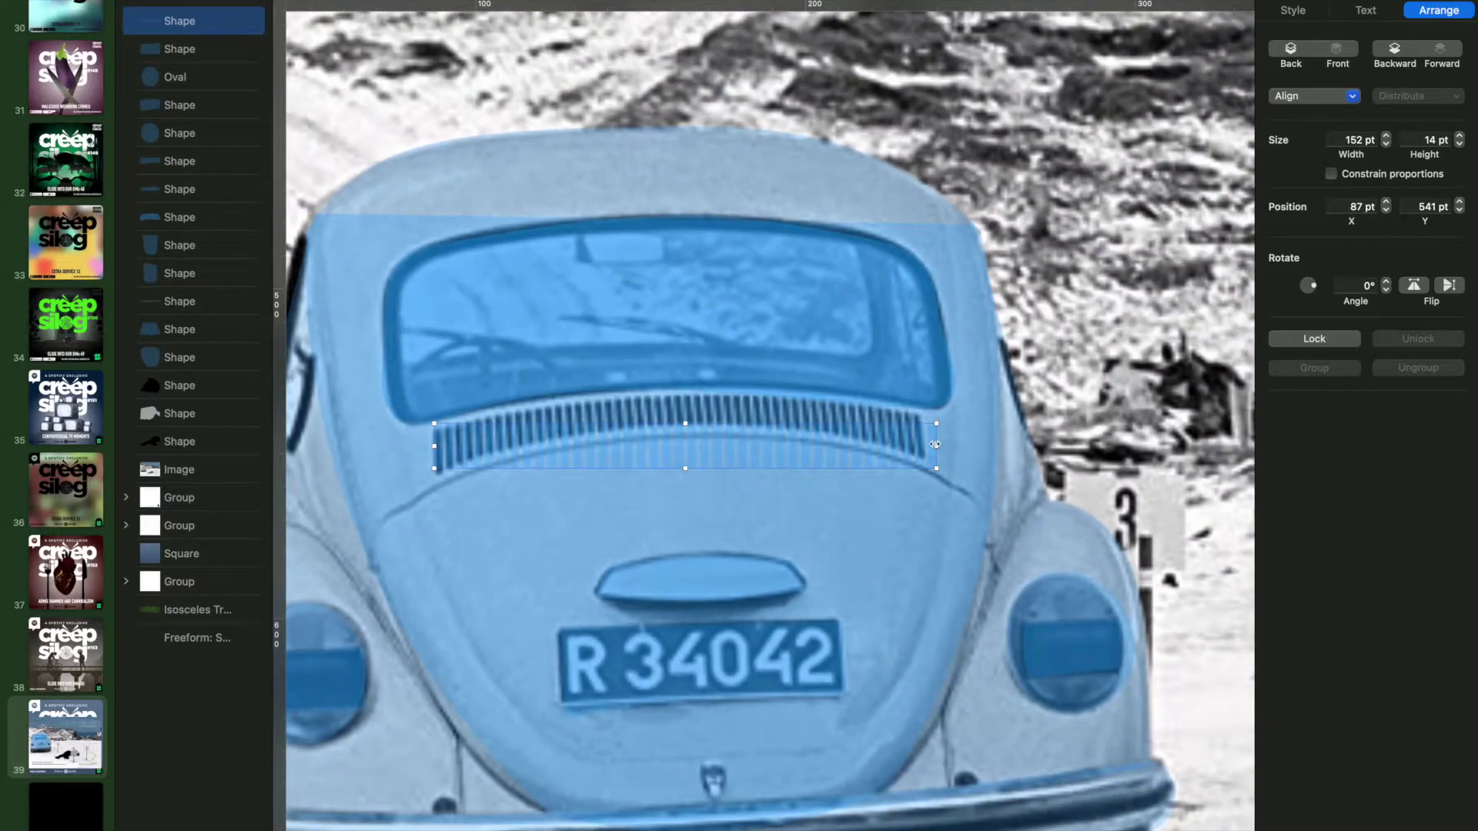
pyautogui.click(1292, 10)
pyautogui.moveTo(1303, 474); pyautogui.dragTo(1330, 478)
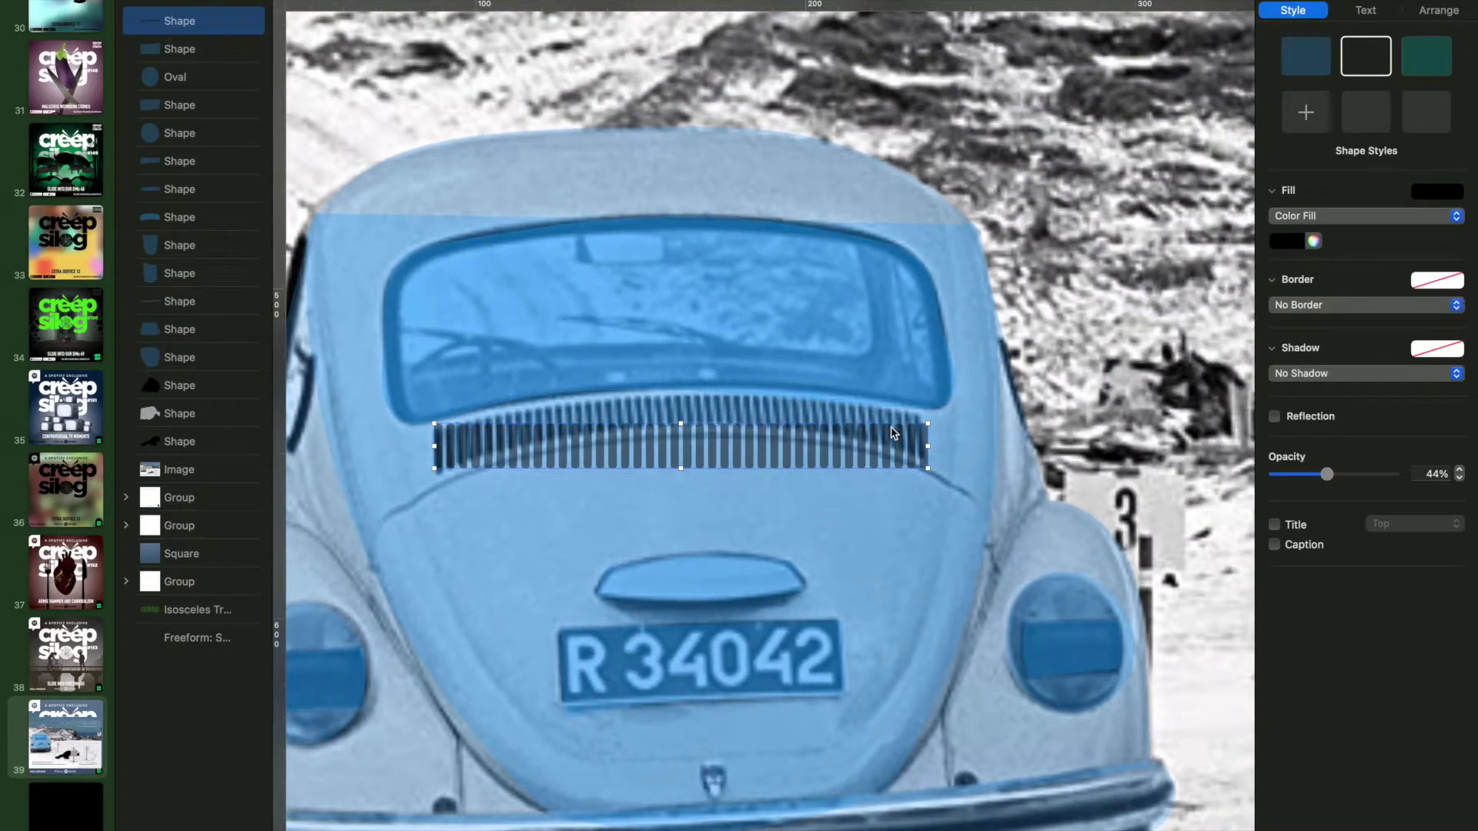
# Replace the flat vent bars with the pasted curved-bar image, positioned over the vents below the car's rear window
pyautogui.press('super+v')
pyautogui.scroll(5, 821, 387)
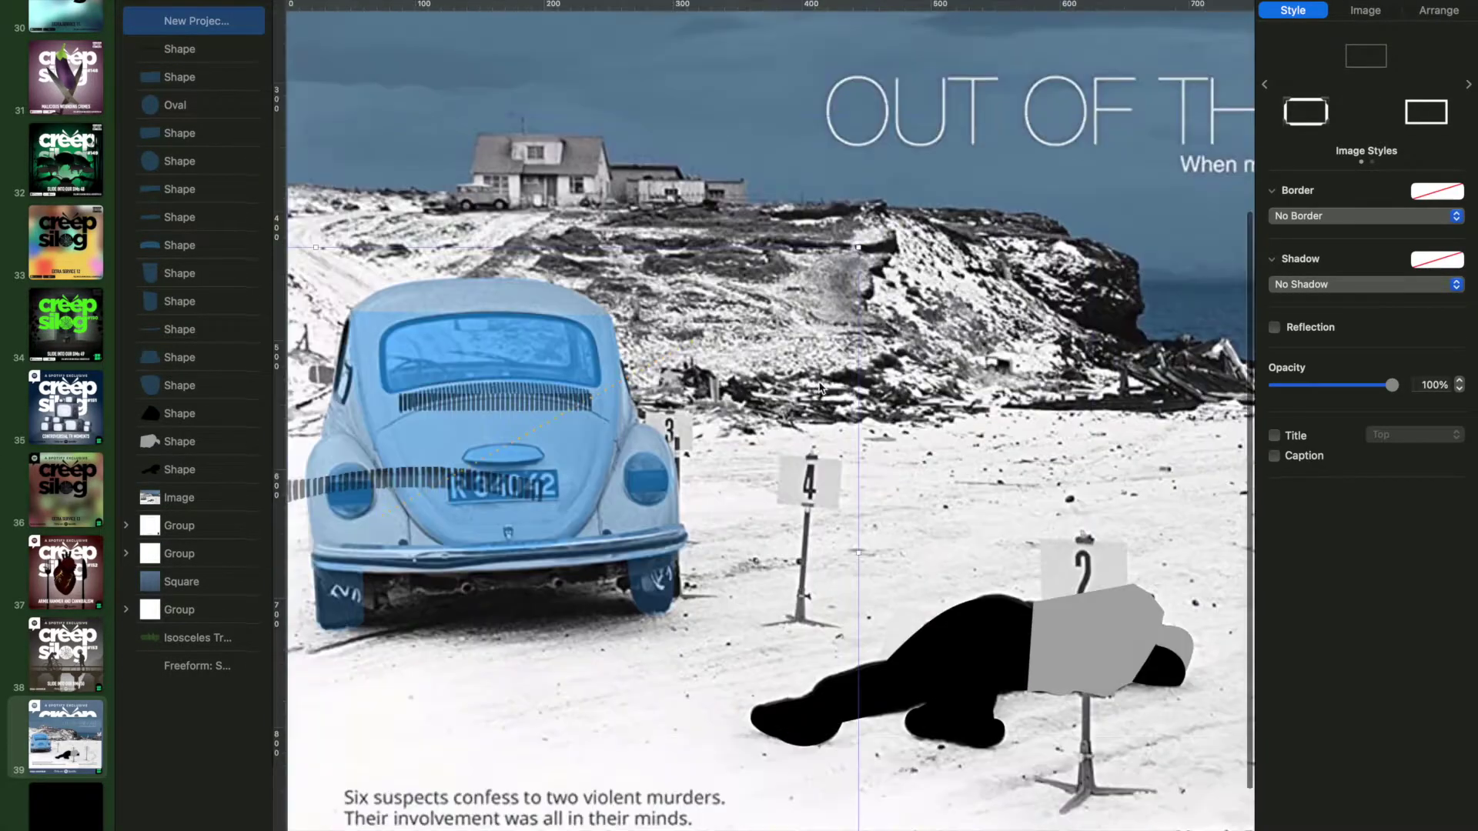
pyautogui.scroll(-5, 820, 388)
pyautogui.moveTo(419, 574); pyautogui.dragTo(460, 542)
pyautogui.scroll(5, 460, 542)
pyautogui.press('Escape')
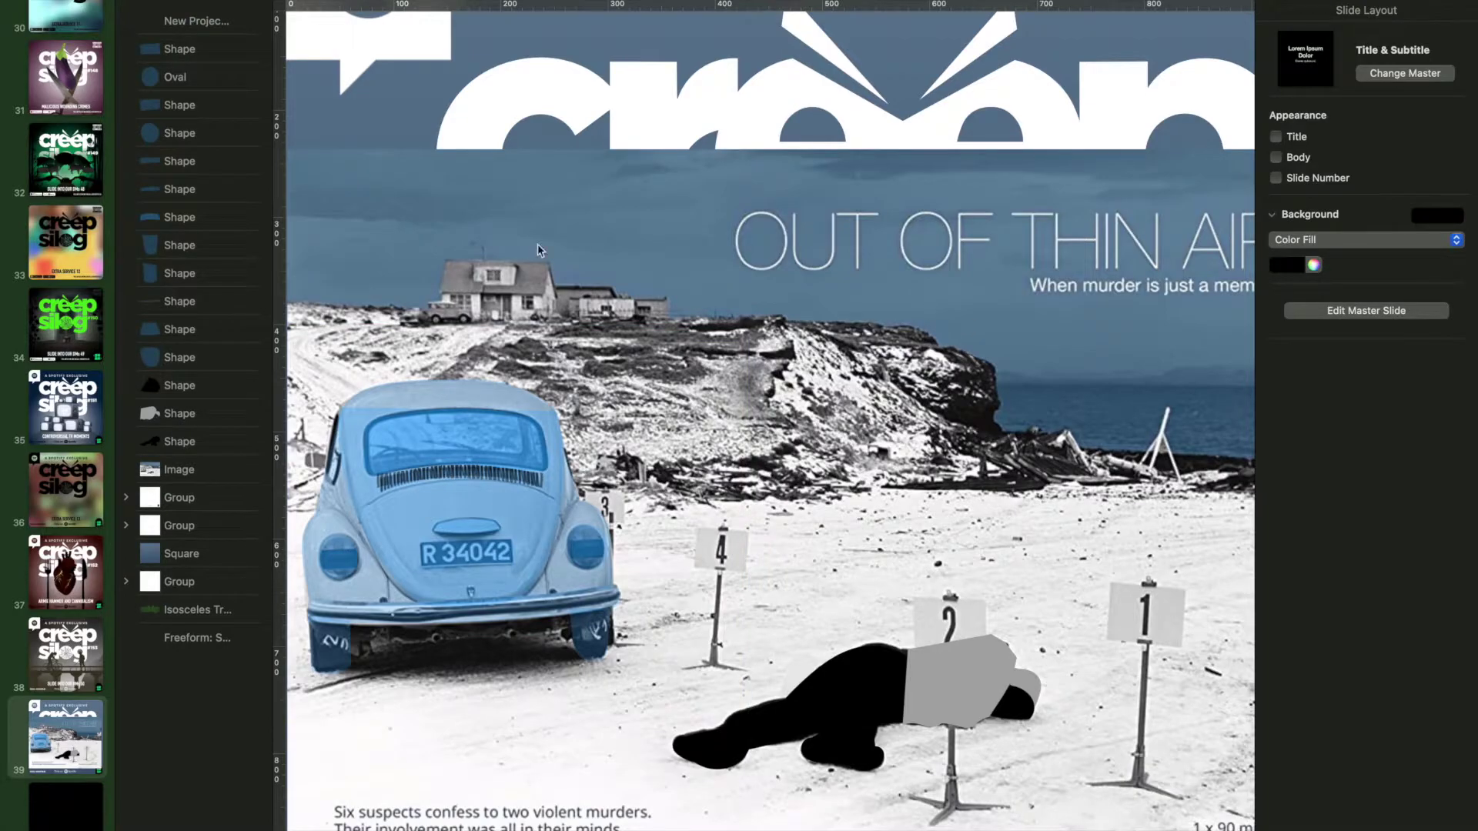
# Select all the traced car shapes together with the vent image and shift them right, clear of the photographed car
pyautogui.click(185, 367)
pyautogui.keyDown('shift'); pyautogui.click(185, 22); pyautogui.keyUp('shift')
pyautogui.hotkey('shift', 'Right')
pyautogui.hotkey('shift', 'Right')
pyautogui.hotkey('shift', 'Right')
pyautogui.hotkey('shift', 'Right')
pyautogui.hotkey('shift', 'Right')
pyautogui.hotkey('shift', 'Right')
pyautogui.hotkey('shift', 'Right')
pyautogui.hotkey('shift', 'Right')
pyautogui.hotkey('shift', 'Right')
pyautogui.hotkey('shift', 'Right')
pyautogui.hotkey('shift', 'Right')
pyautogui.hotkey('shift', 'Right')
pyautogui.hotkey('shift', 'Right')
pyautogui.hotkey('shift', 'Right')
pyautogui.hotkey('shift', 'Right')
pyautogui.hotkey('shift', 'Right')
pyautogui.hotkey('shift', 'Right')
pyautogui.hotkey('shift', 'Right')
pyautogui.hotkey('shift', 'Right')
pyautogui.hotkey('shift', 'Right')
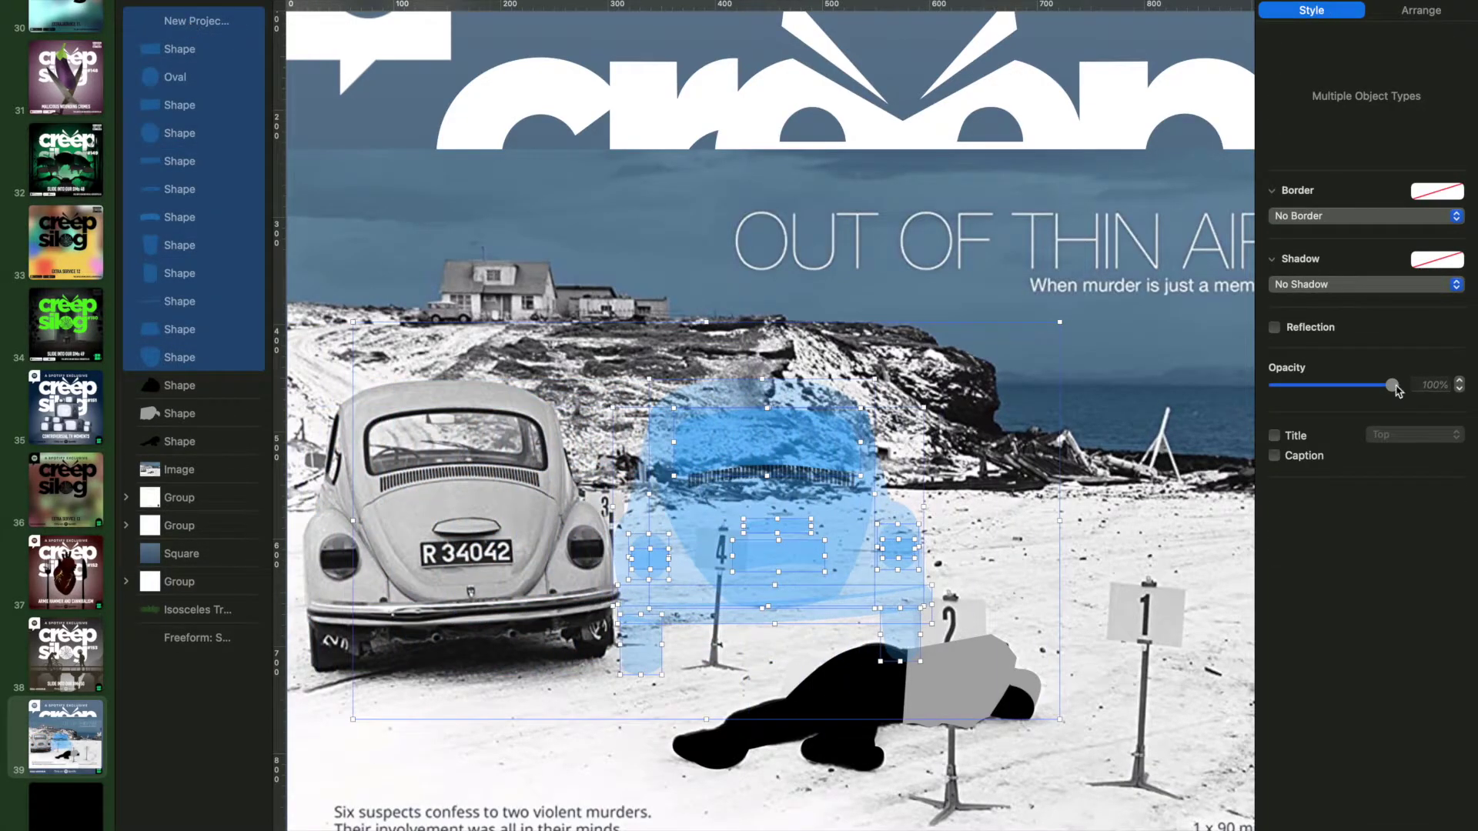
# Give the car's central body shape an Advanced Gradient Fill and bring it in front of the wide fender shape
pyautogui.click(178, 356)
pyautogui.click(1314, 241)
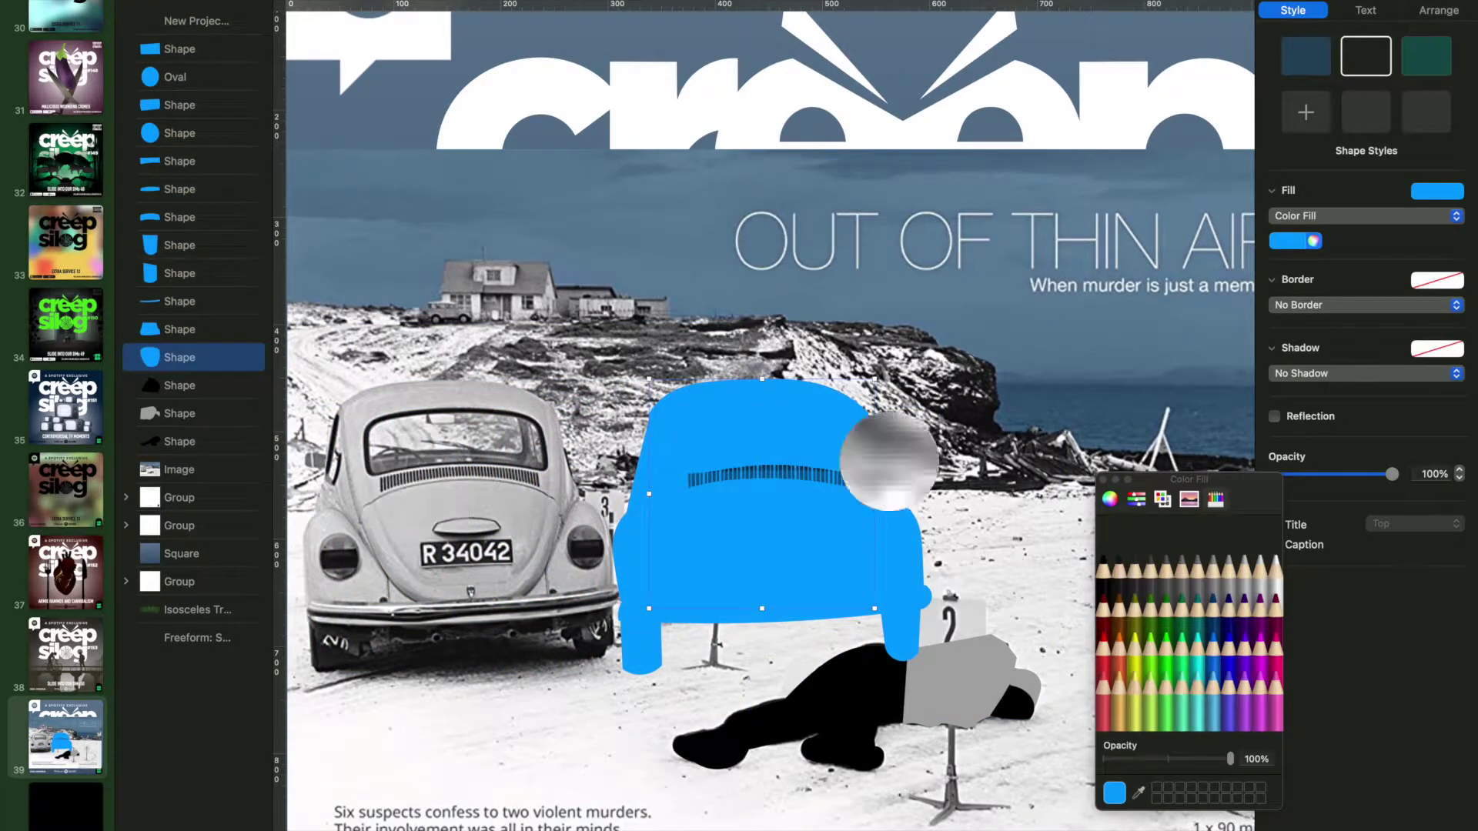
pyautogui.click(1370, 216)
pyautogui.click(1354, 267)
pyautogui.moveTo(231, 367); pyautogui.dragTo(231, 331)
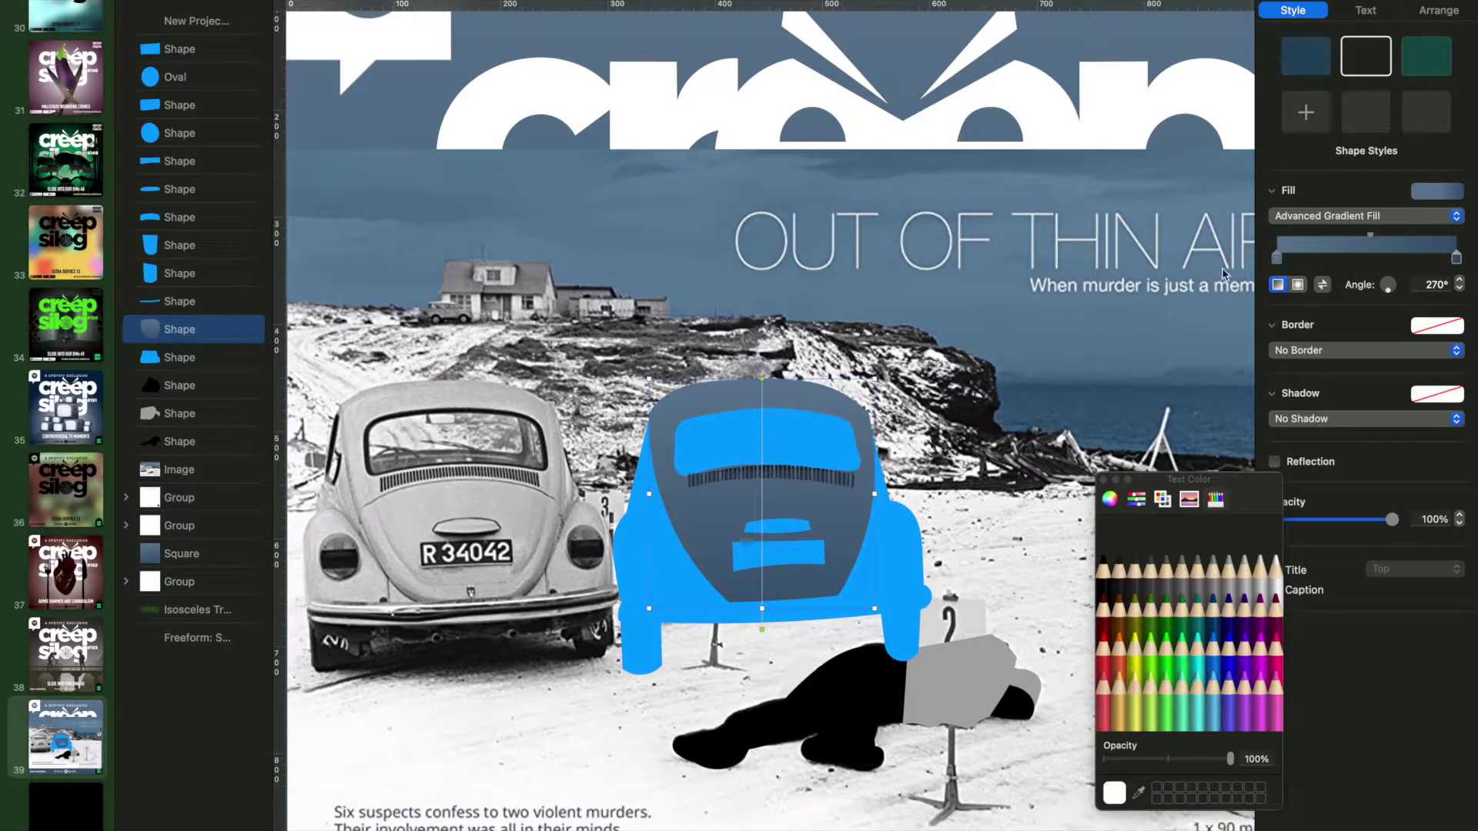
# Recolour the body gradient with greys sampled from the photographed car and tilt it to 297.3°
pyautogui.click(1225, 627)
pyautogui.click(1456, 257)
pyautogui.click(1138, 793)
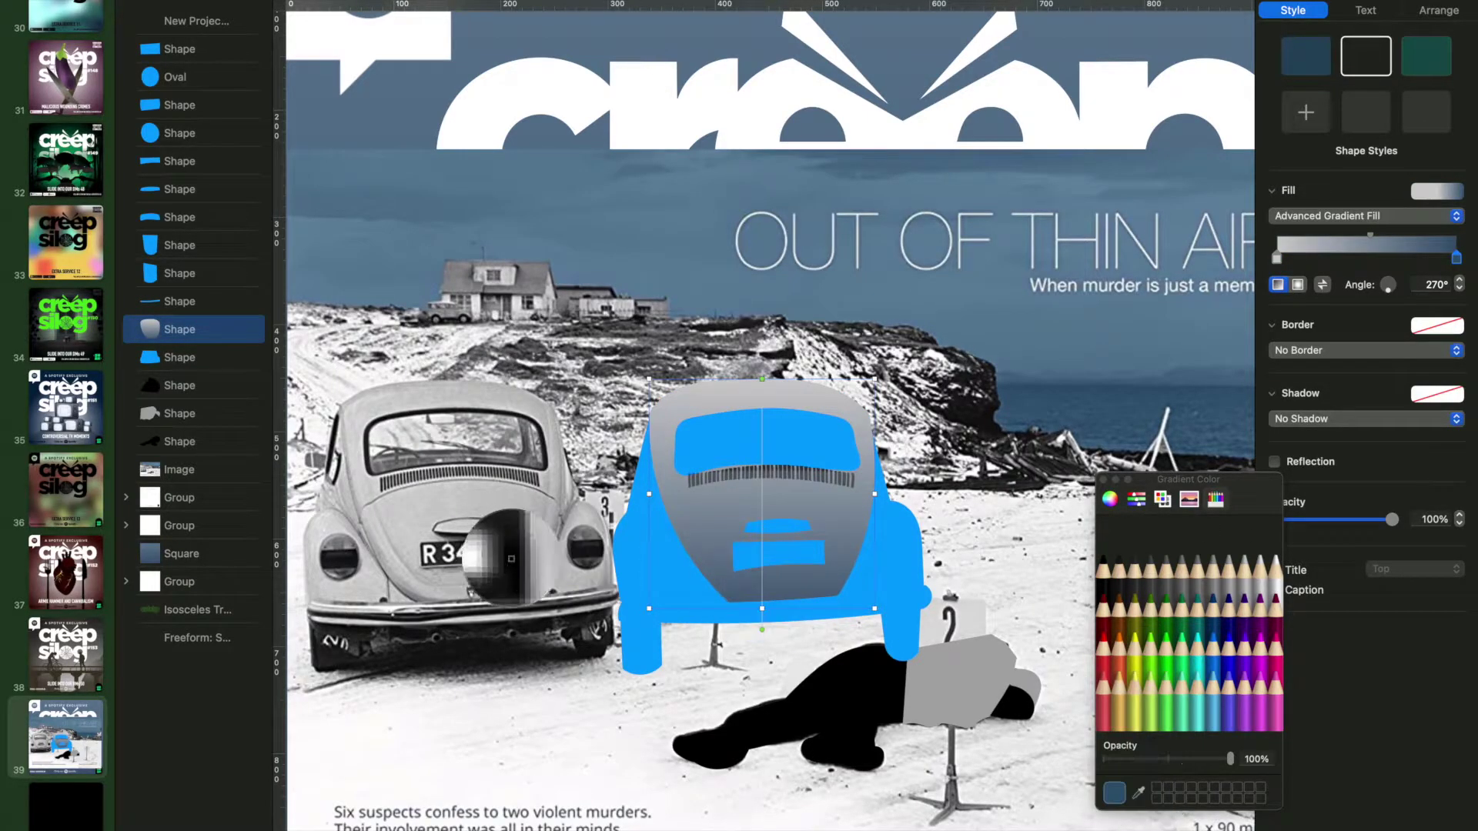
pyautogui.click(509, 559)
pyautogui.moveTo(762, 379); pyautogui.dragTo(660, 391)
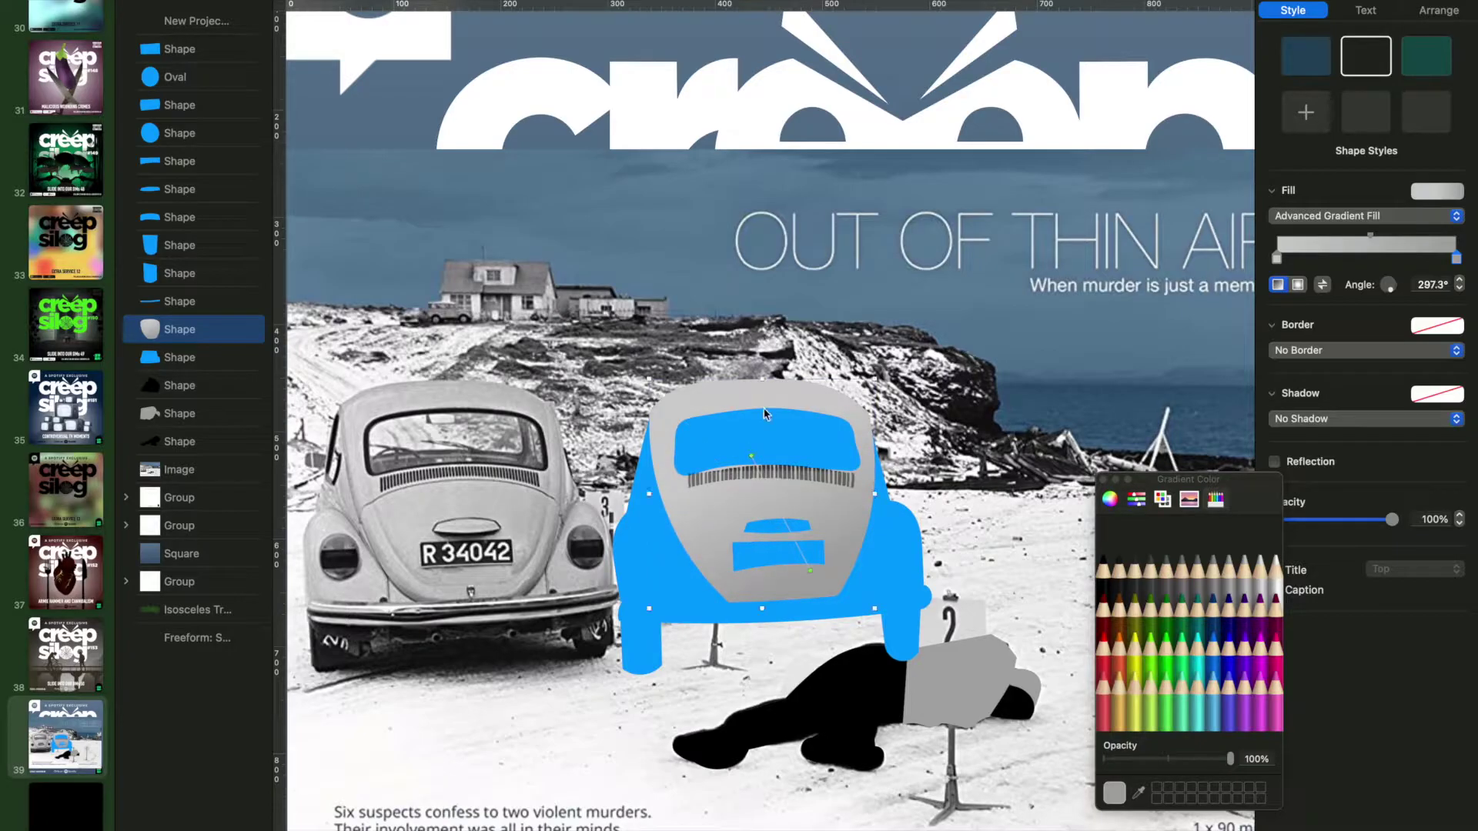
# Apply the same grey Advanced Gradient Fill to the wide body shape with the fenders
pyautogui.click(901, 500)
pyautogui.click(1349, 218)
pyautogui.click(1348, 251)
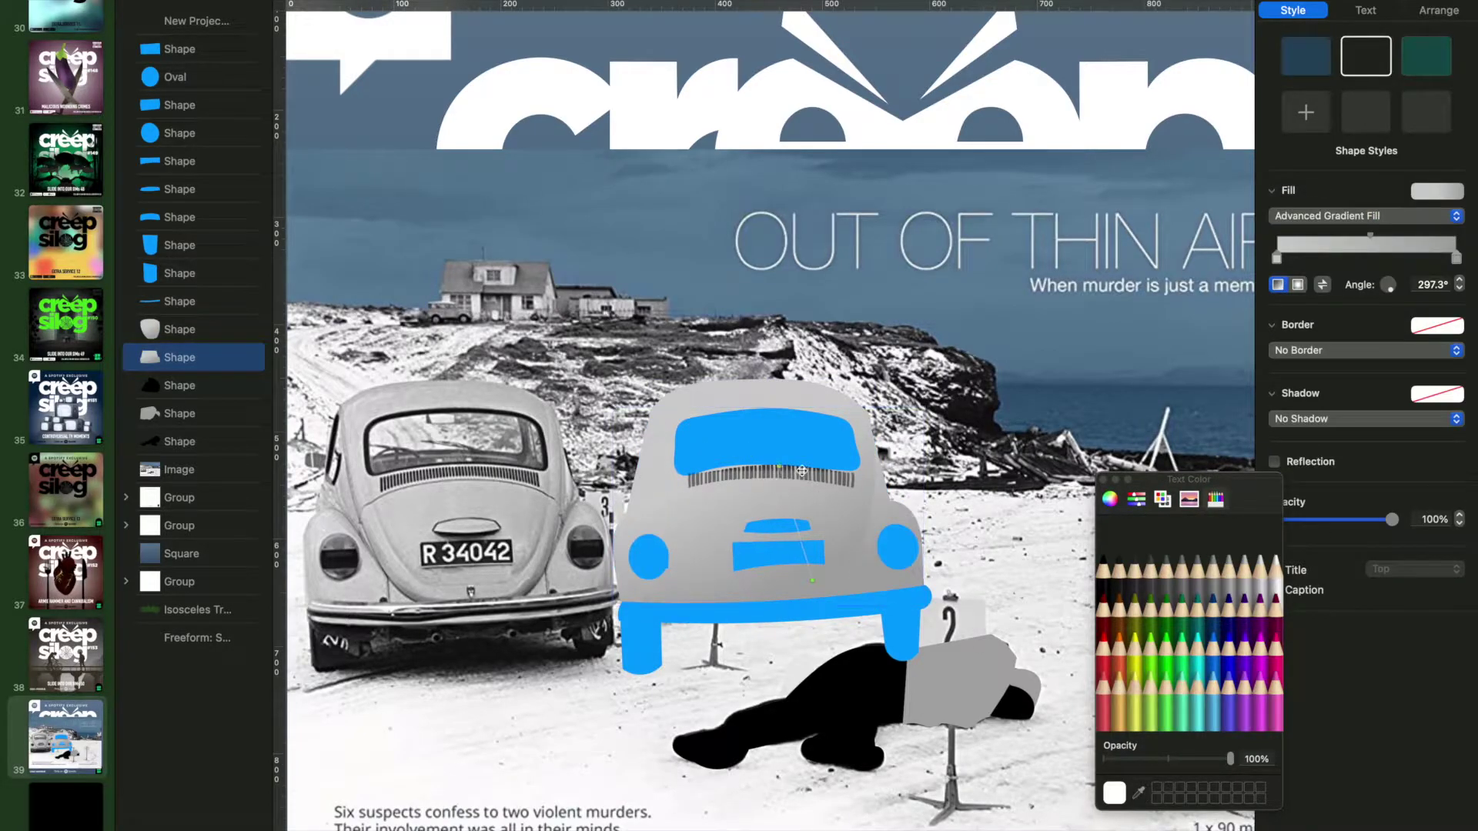
# Give the bumper an Advanced Gradient Fill with dark grey tones sampled from the photographed bumper
pyautogui.click(179, 301)
pyautogui.click(1348, 218)
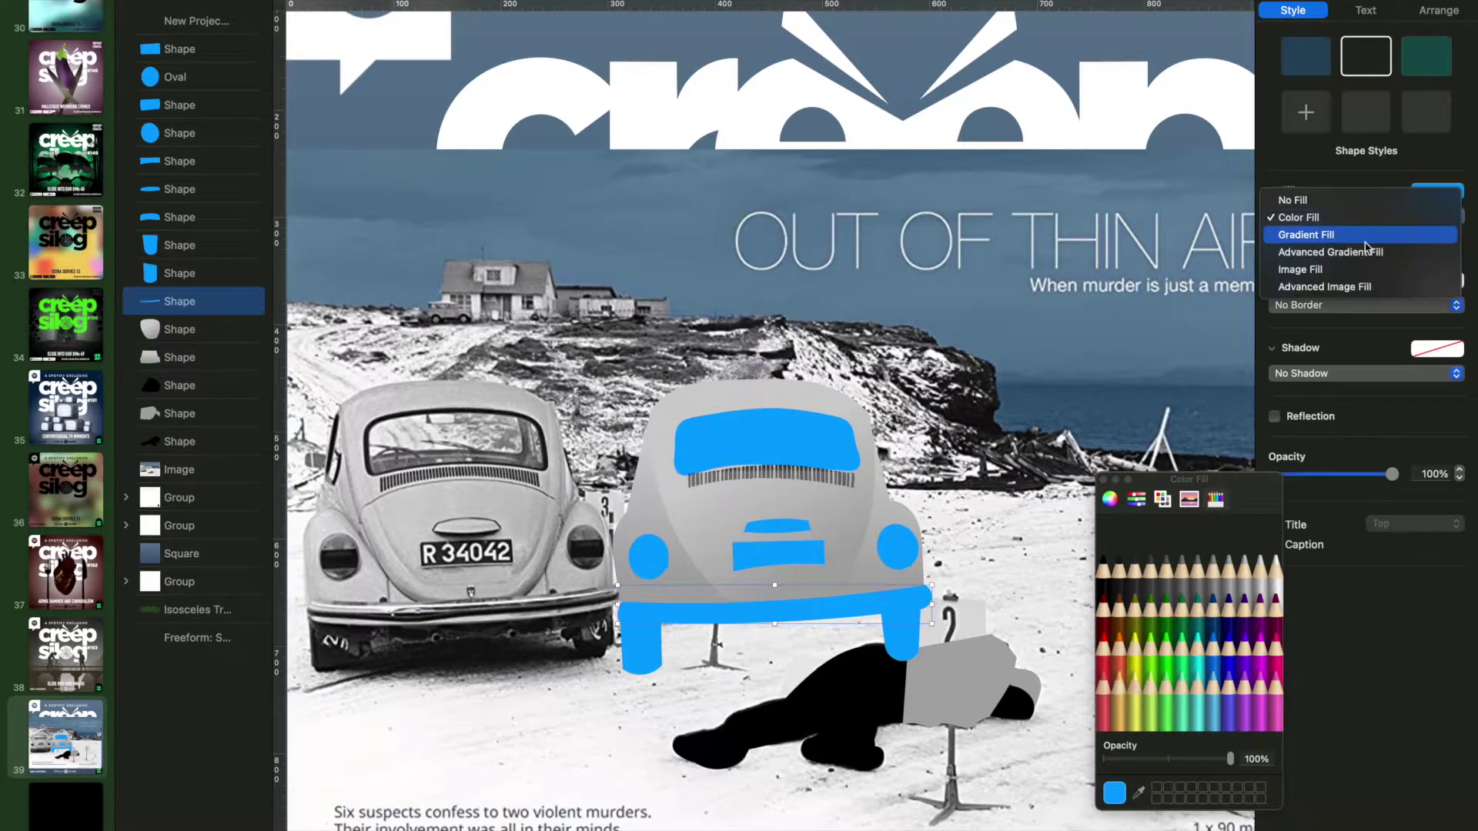
pyautogui.click(1349, 252)
pyautogui.click(1276, 258)
pyautogui.click(1137, 792)
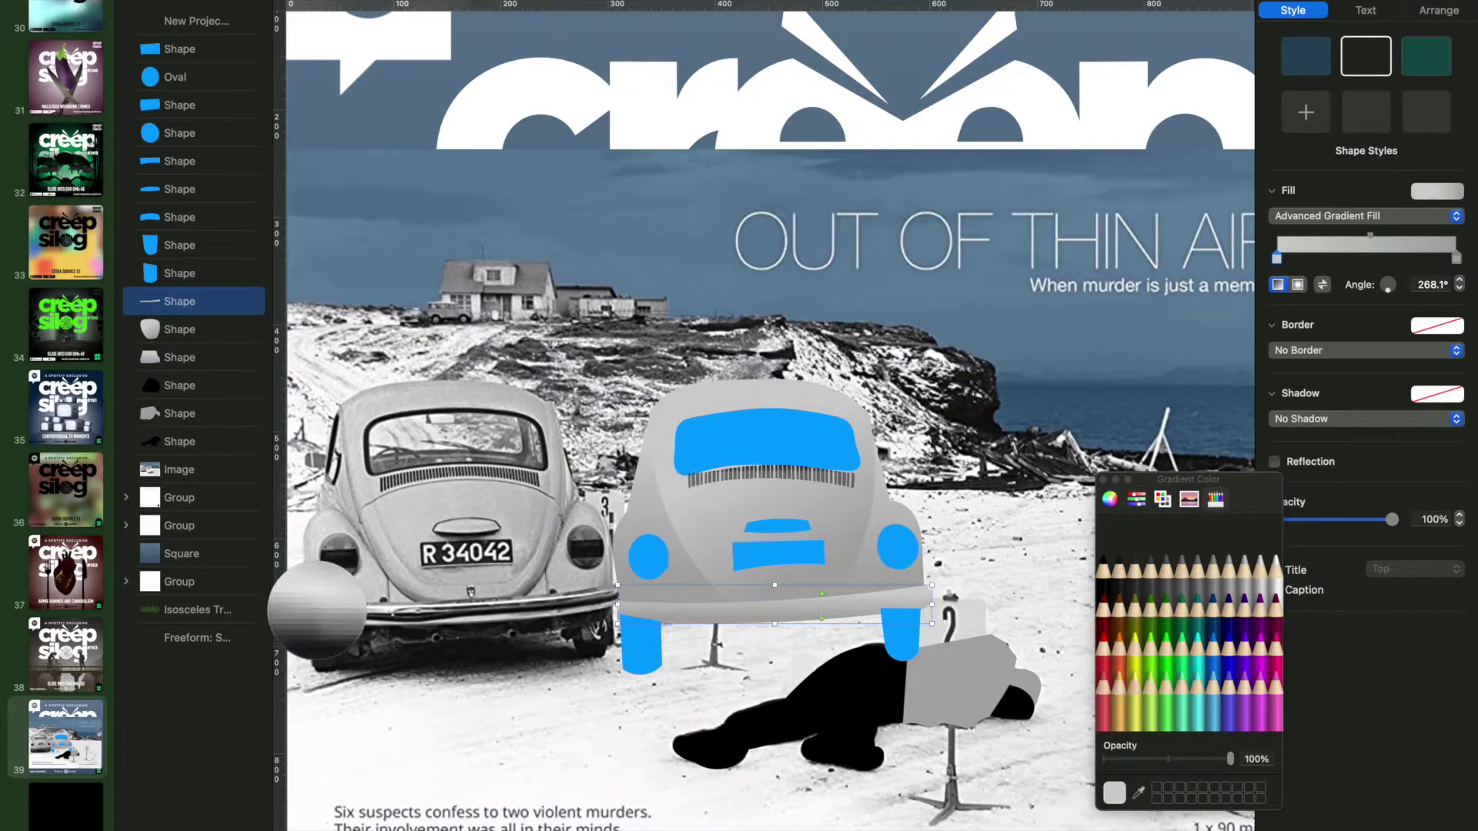
pyautogui.click(317, 610)
pyautogui.click(1138, 793)
pyautogui.click(333, 601)
pyautogui.click(1137, 793)
pyautogui.click(509, 604)
# Move the two tyre shapes behind the bumper and fill them near-black
pyautogui.click(180, 245)
pyautogui.keyDown('shift'); pyautogui.click(177, 273); pyautogui.keyUp('shift')
pyautogui.moveTo(177, 277); pyautogui.dragTo(177, 323)
pyautogui.click(1115, 573)
# Fill the rear window with sampled dark grey and outline it with a 2 pt black line border
pyautogui.click(162, 220)
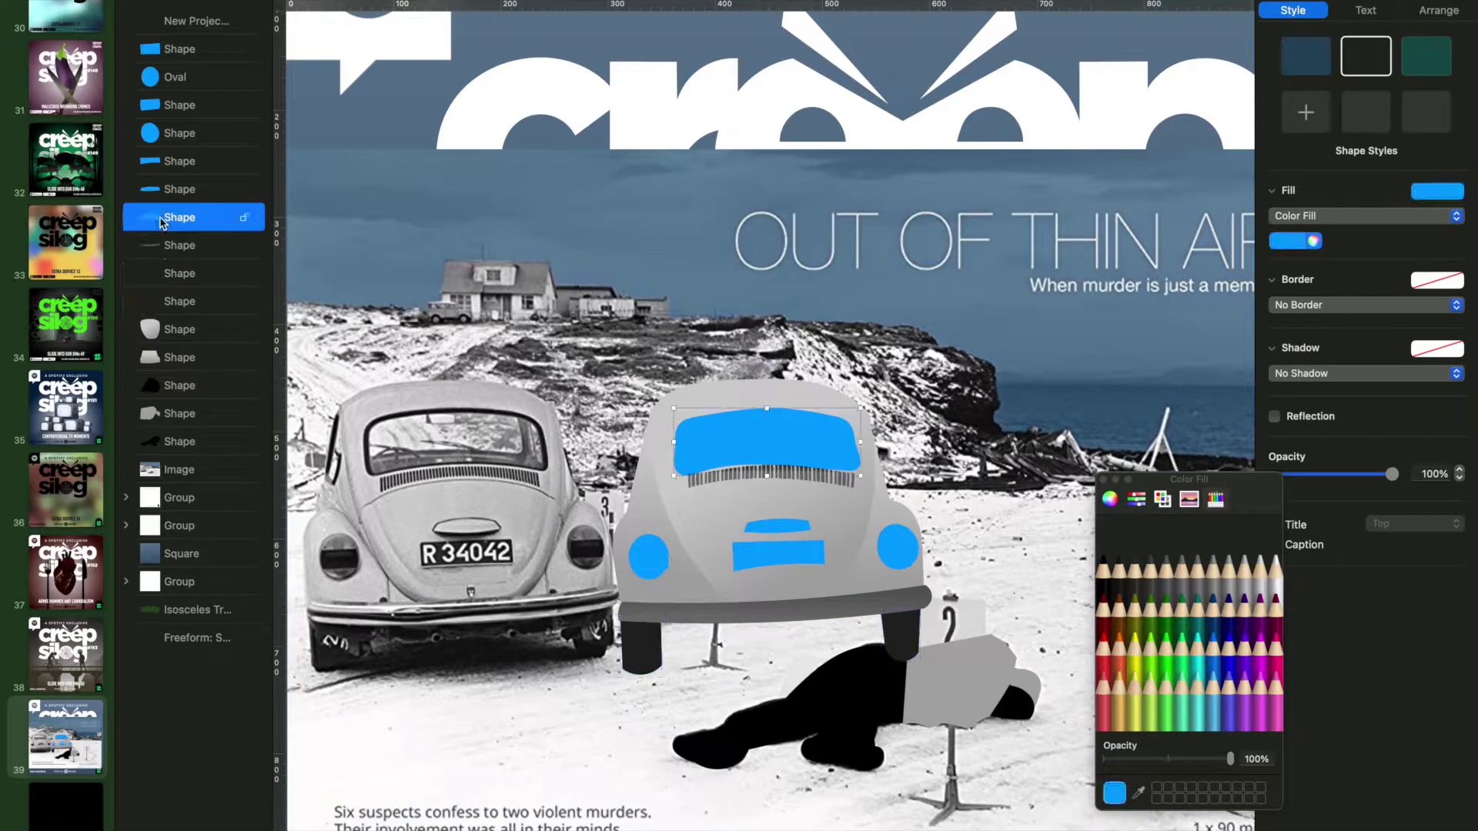
pyautogui.click(1313, 243)
pyautogui.click(1308, 242)
pyautogui.click(1140, 794)
pyautogui.click(669, 612)
pyautogui.click(1316, 305)
pyautogui.click(1313, 322)
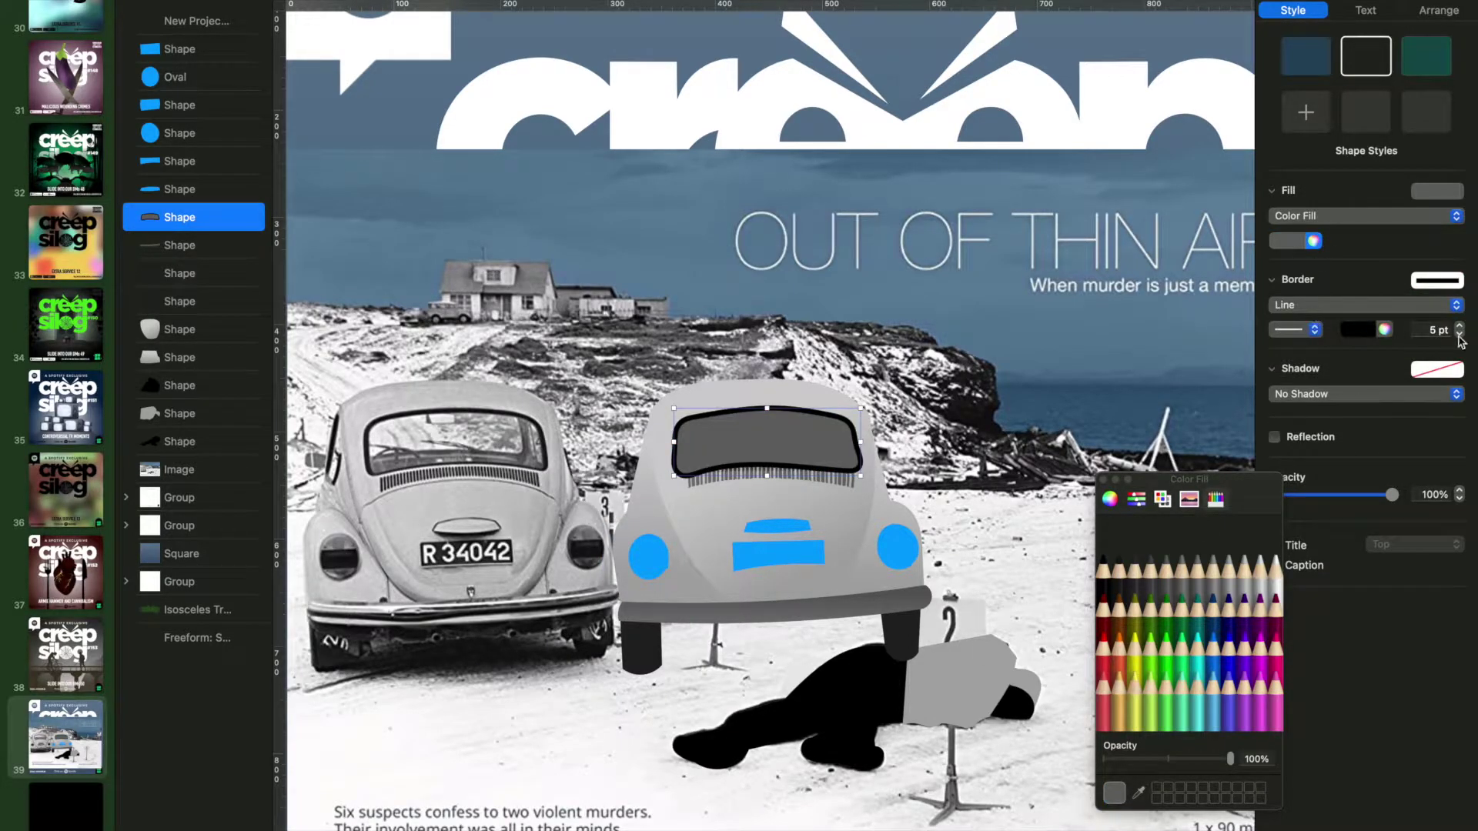
# Nudge the vent image slightly down so it clears the rear window's outline
pyautogui.click(202, 23)
pyautogui.click(245, 51)
pyautogui.moveTo(832, 487); pyautogui.dragTo(832, 491)
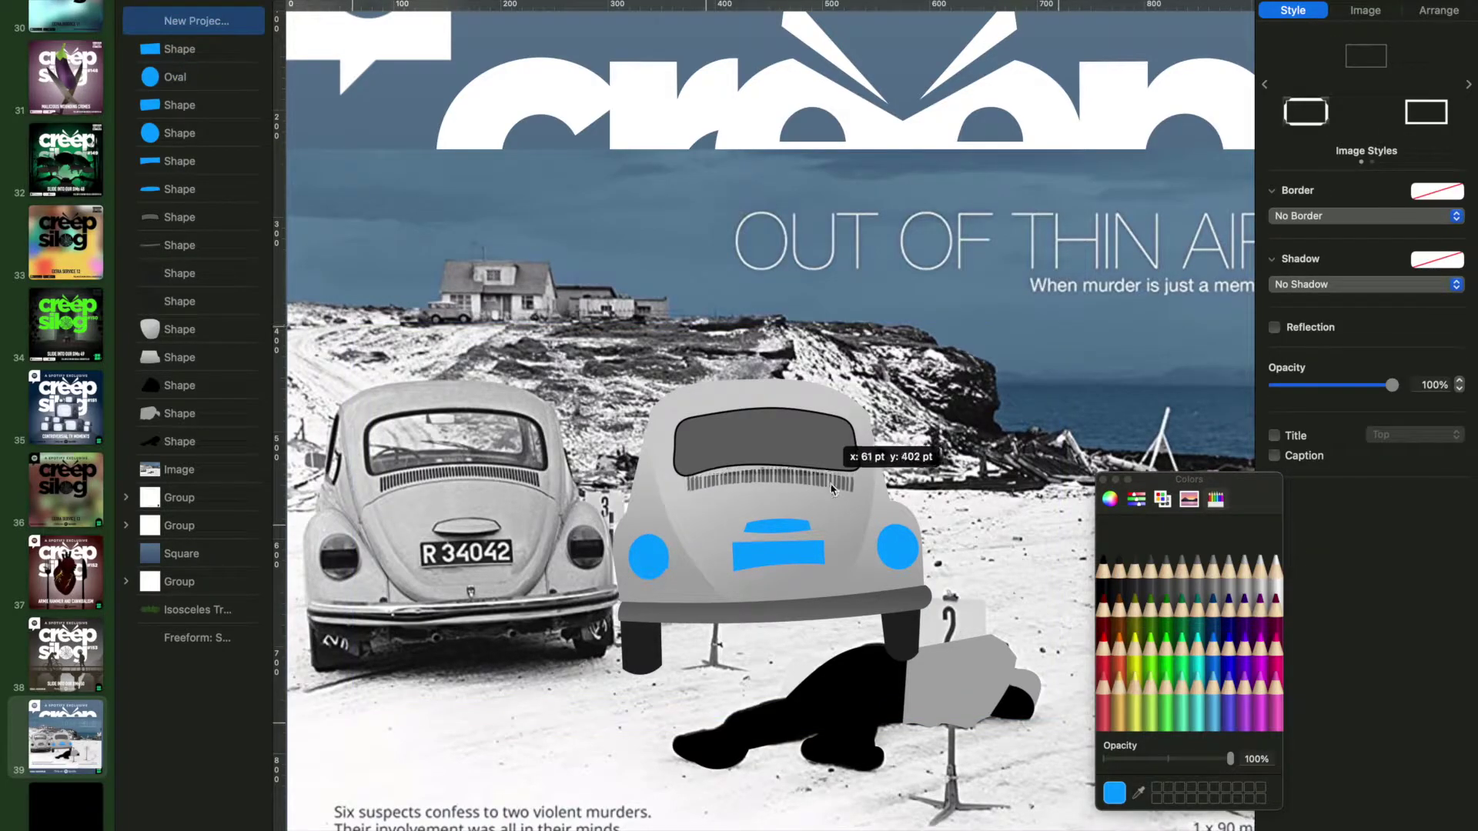
# Fill the lid handle light grey with a 2 pt line border, and soften the handle and window borders to dark grey
pyautogui.click(164, 189)
pyautogui.click(1352, 305)
pyautogui.click(1352, 322)
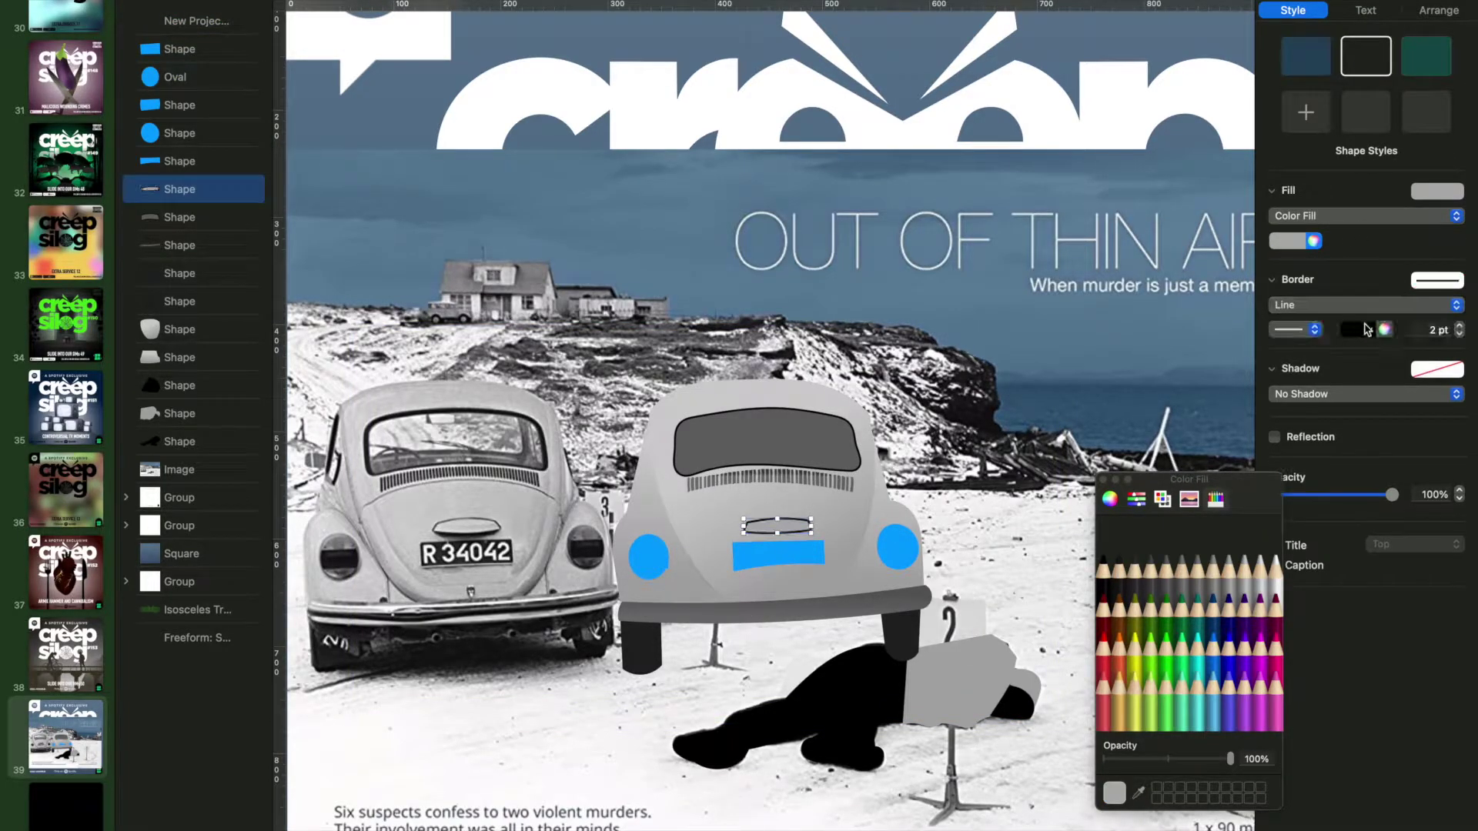
pyautogui.click(1384, 329)
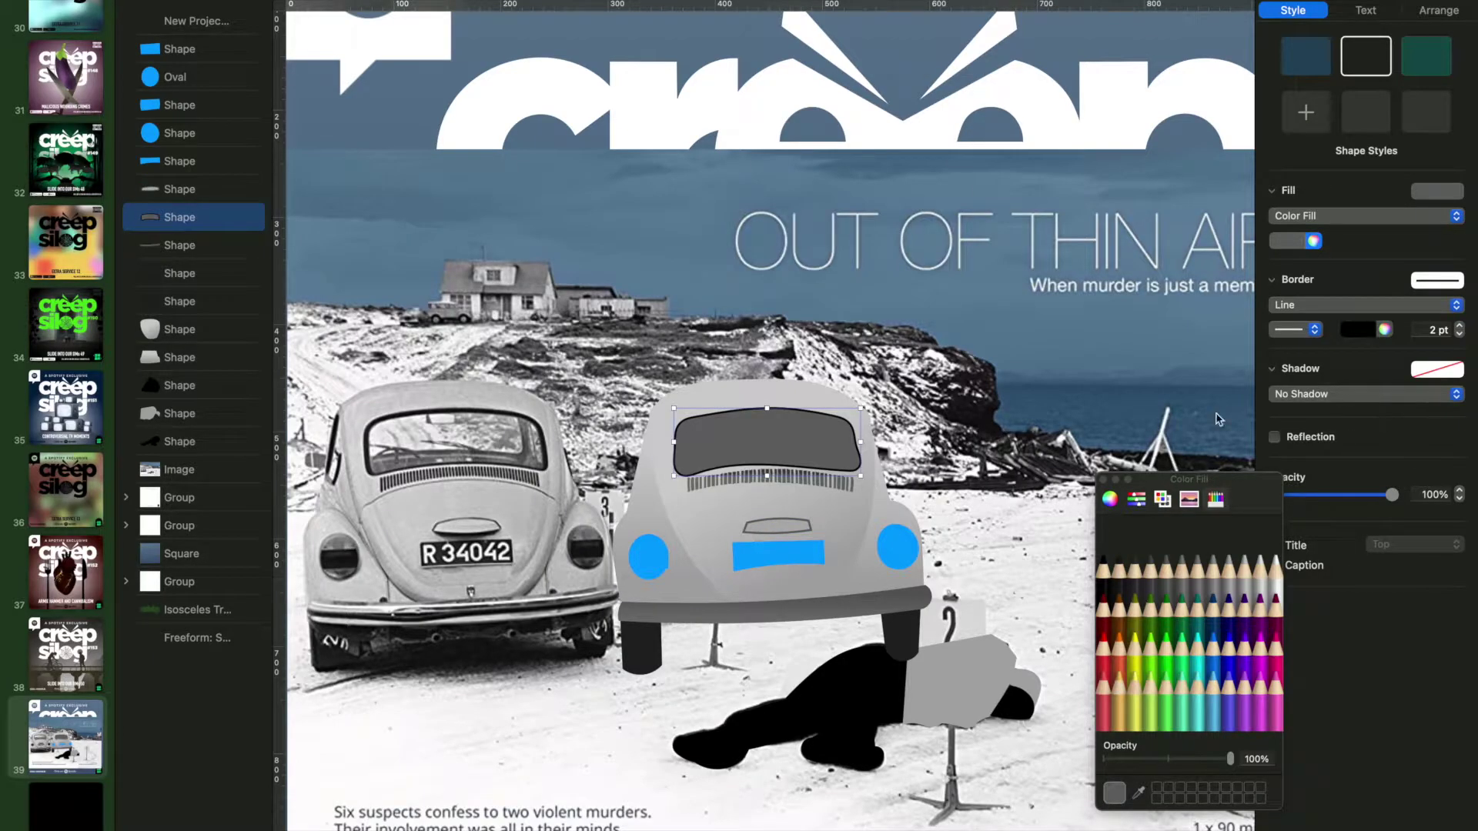
pyautogui.moveTo(1166, 573); pyautogui.dragTo(1139, 586)
# Fill the number plate shape with near-black sampled from the photographed plate and make its points editable
pyautogui.hotkey('shift', 'Tab')
pyautogui.hotkey('shift', 'Tab')
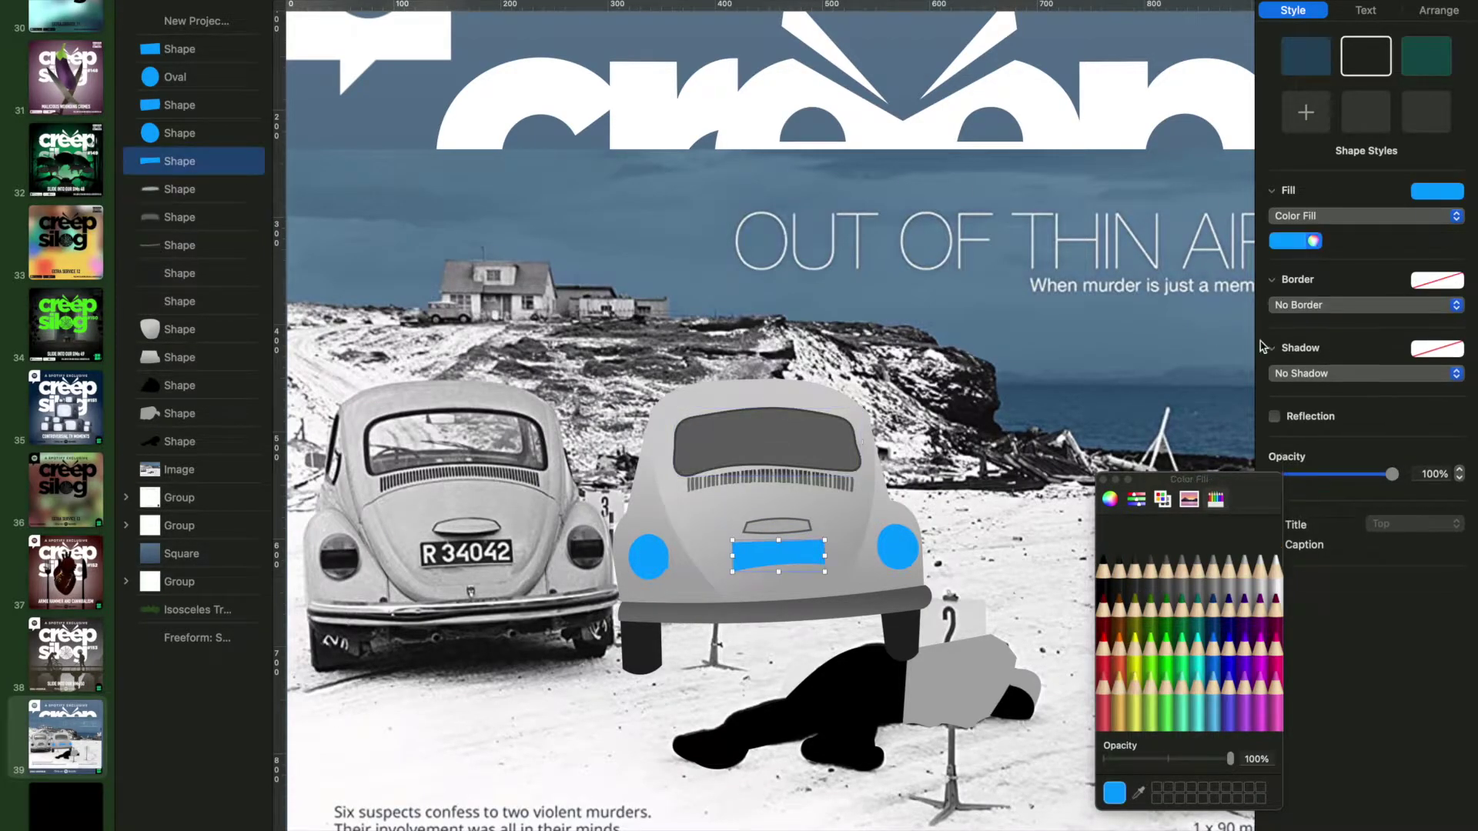
pyautogui.click(1139, 797)
pyautogui.click(466, 548)
pyautogui.click(1140, 796)
pyautogui.click(421, 547)
pyautogui.rightClick(763, 551)
pyautogui.click(870, 804)
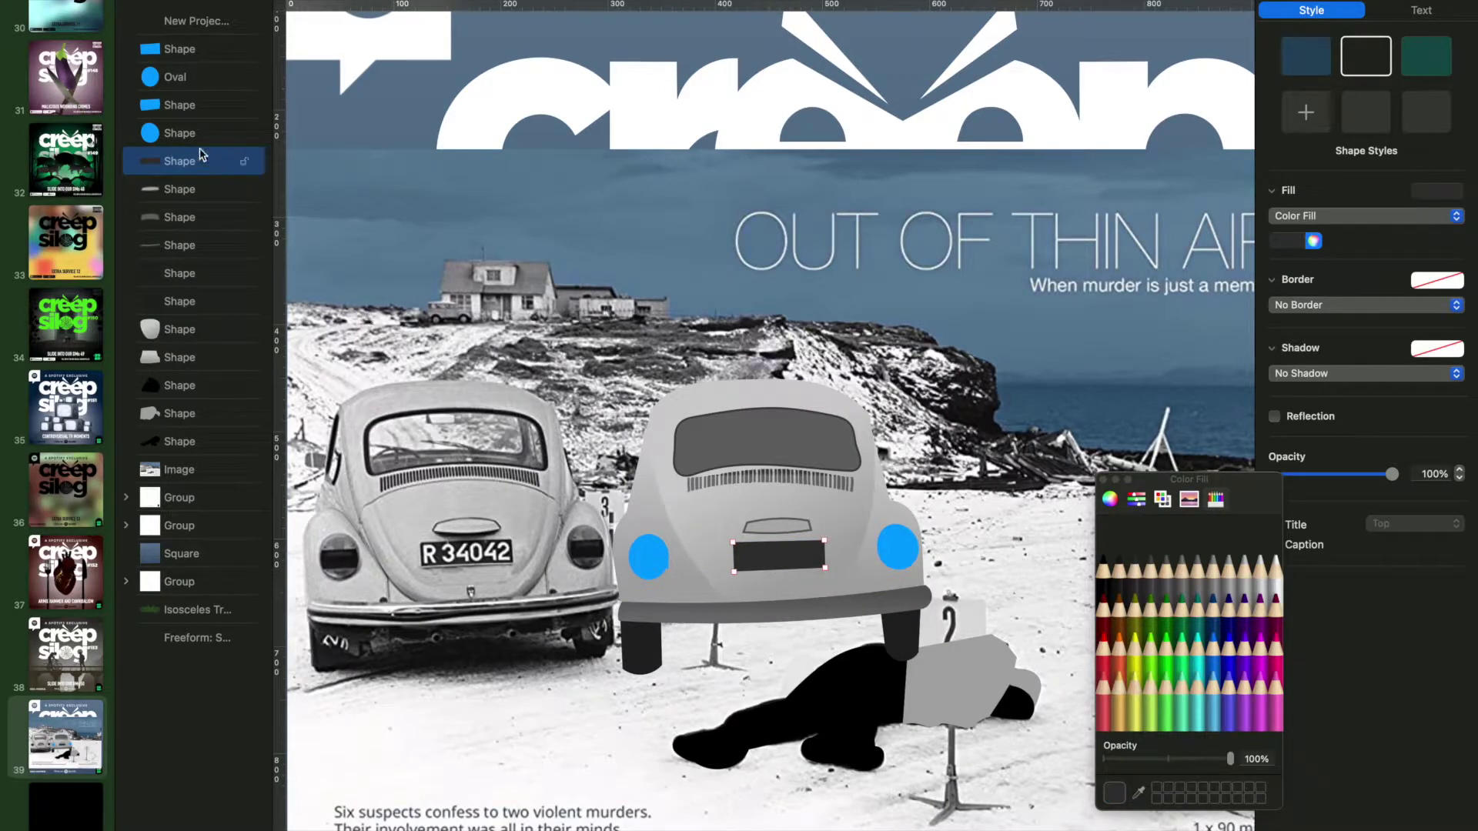
# Fill both round tail-light shapes with mid grey sampled from the photographed tail light
pyautogui.click(179, 132)
pyautogui.keyDown('super'); pyautogui.click(174, 77); pyautogui.keyUp('super')
pyautogui.click(1139, 797)
pyautogui.click(339, 543)
# Fill the two inner tail-light rectangles with the dark tone sampled from the photographed lamp
pyautogui.click(191, 50)
pyautogui.click(182, 108)
pyautogui.click(188, 53)
pyautogui.keyDown('super'); pyautogui.click(178, 106); pyautogui.keyUp('super')
pyautogui.click(1137, 792)
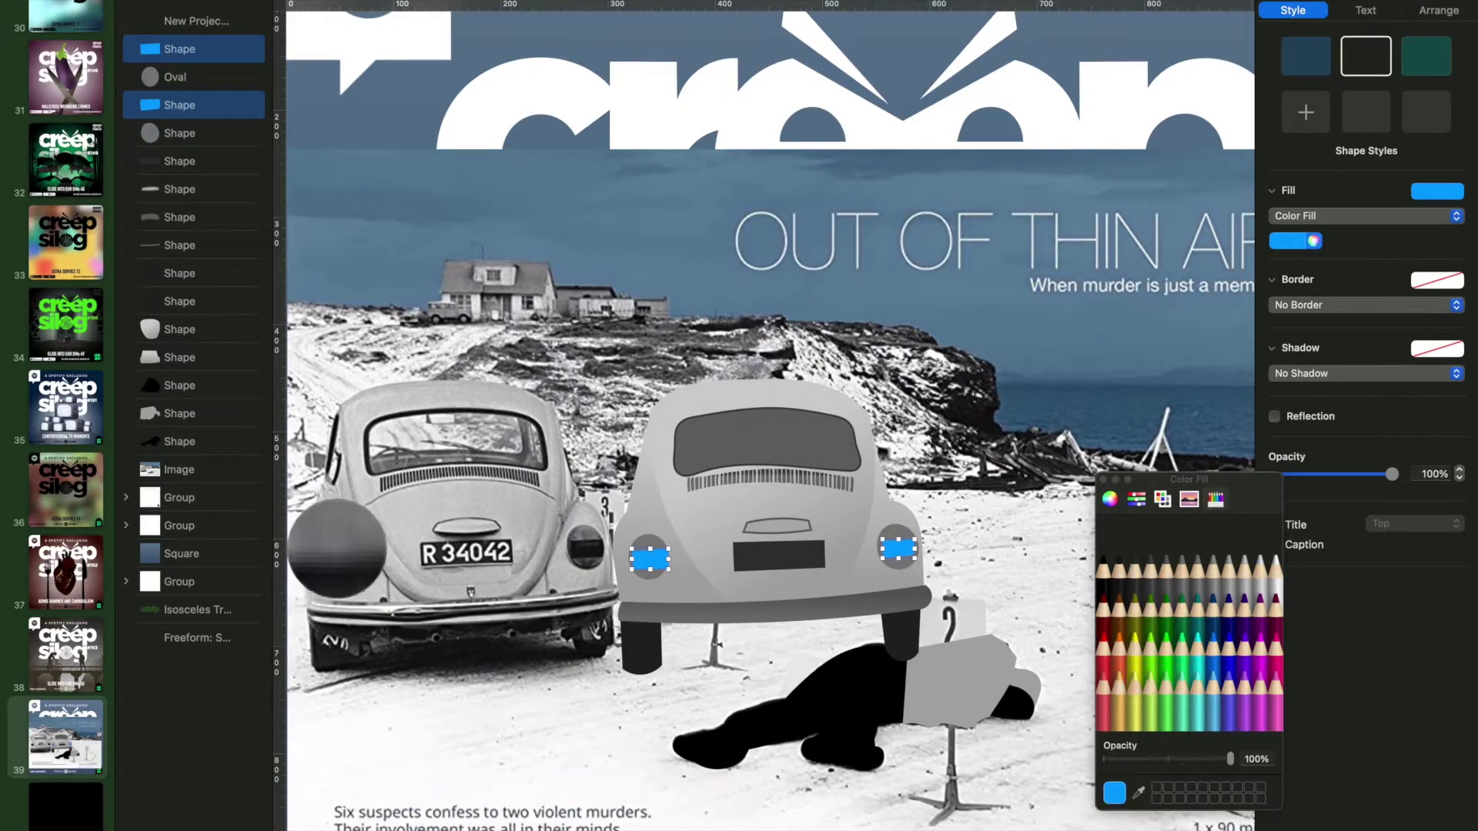
pyautogui.click(338, 547)
# Darken the end colour of the central body's gradient to the Steel grey
pyautogui.click(646, 520)
pyautogui.scroll(-5, 846, 462)
pyautogui.scroll(6, 993, 454)
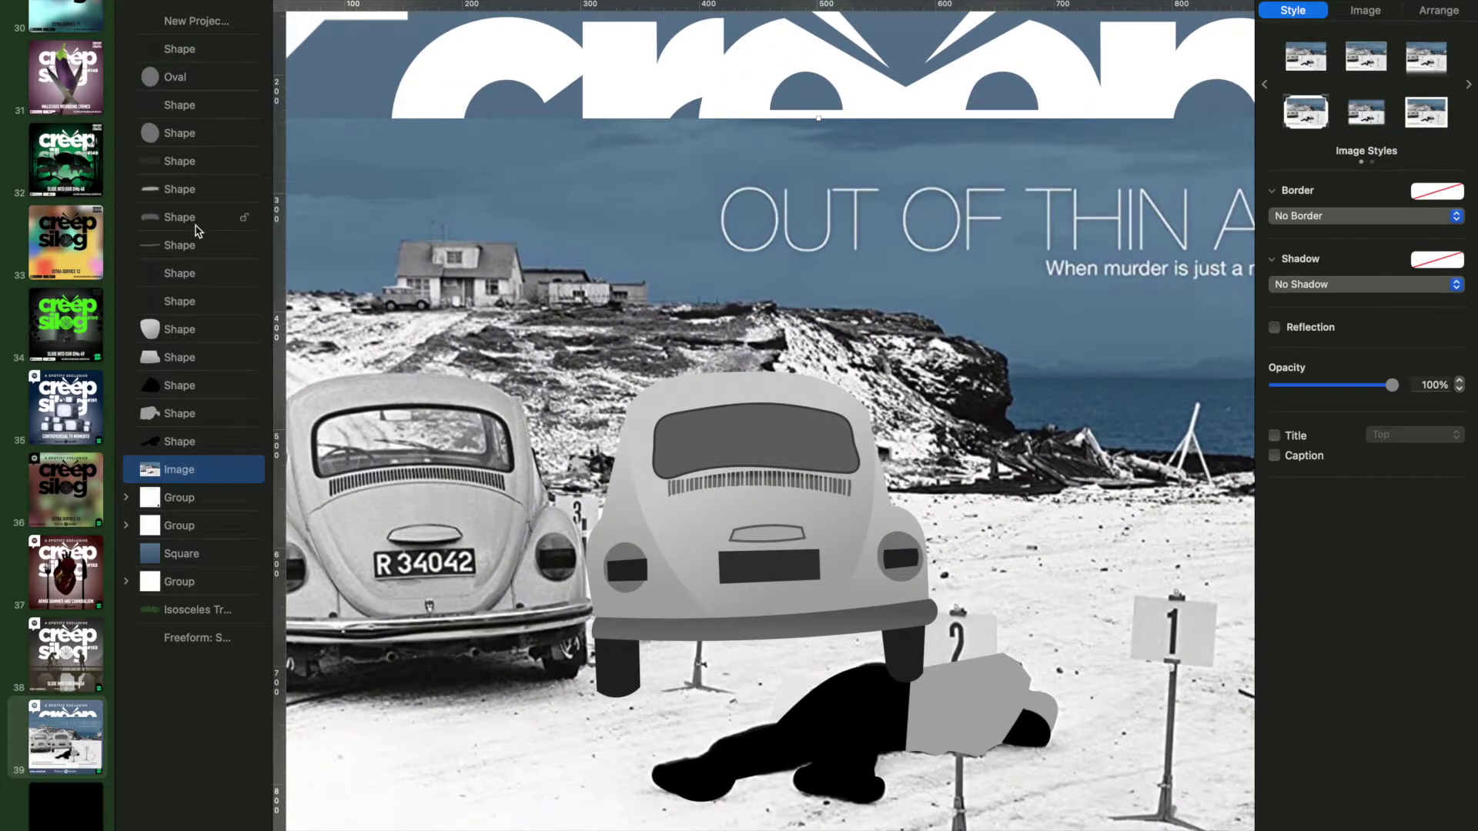
pyautogui.click(739, 431)
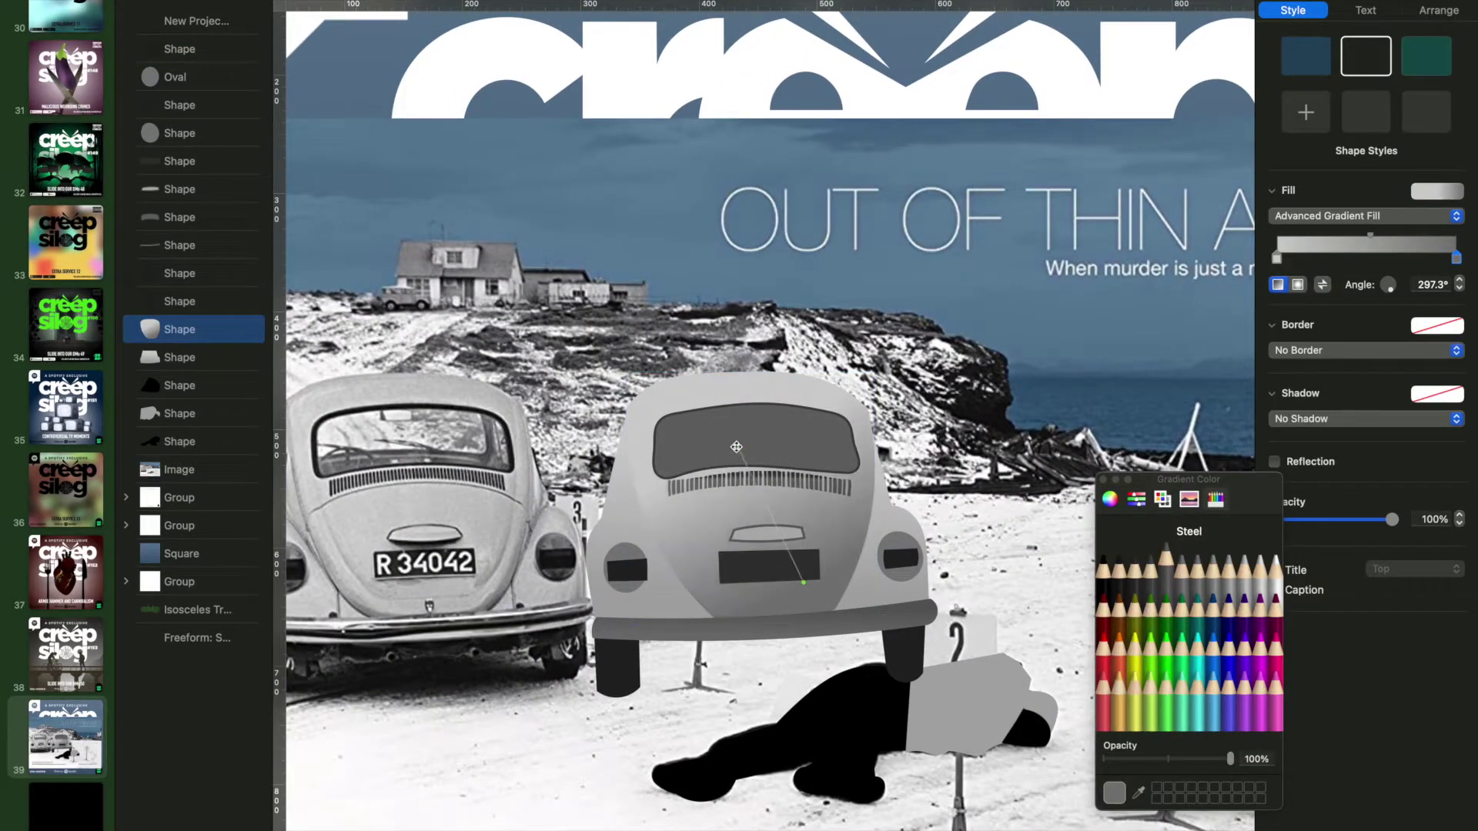
pyautogui.click(981, 348)
# Move all the car shapes together back over the photographed car, and set the poster photo's opacity to 0%
pyautogui.click(176, 363)
pyautogui.keyDown('shift'); pyautogui.click(171, 34); pyautogui.keyUp('shift')
pyautogui.moveTo(758, 500); pyautogui.dragTo(481, 500)
pyautogui.click(178, 244)
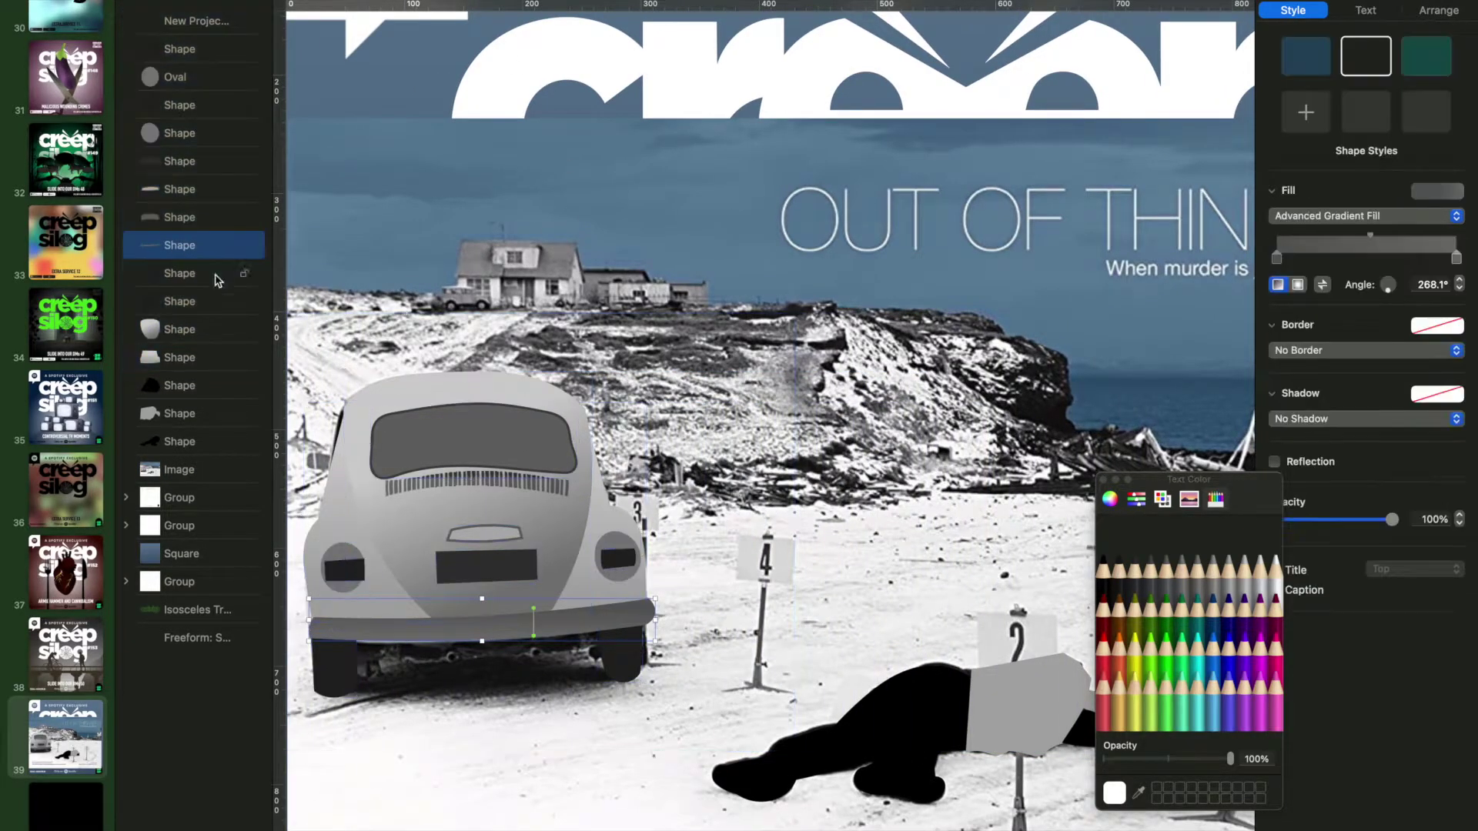
pyautogui.click(178, 469)
pyautogui.press('super+shift+0')
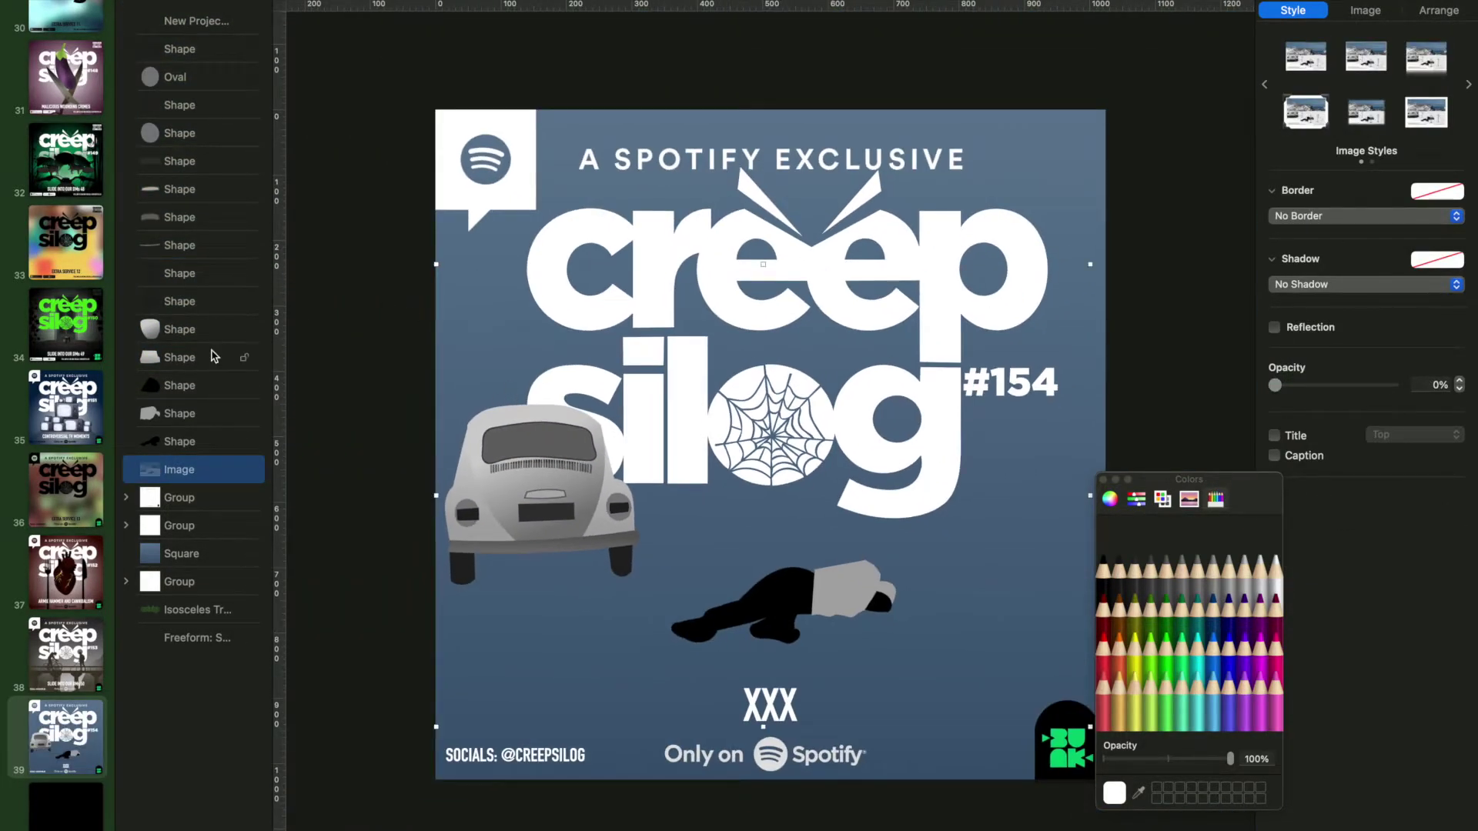
# Add a drop shadow to the bumper shape with about 16 pt blur and 78% opacity
pyautogui.click(201, 245)
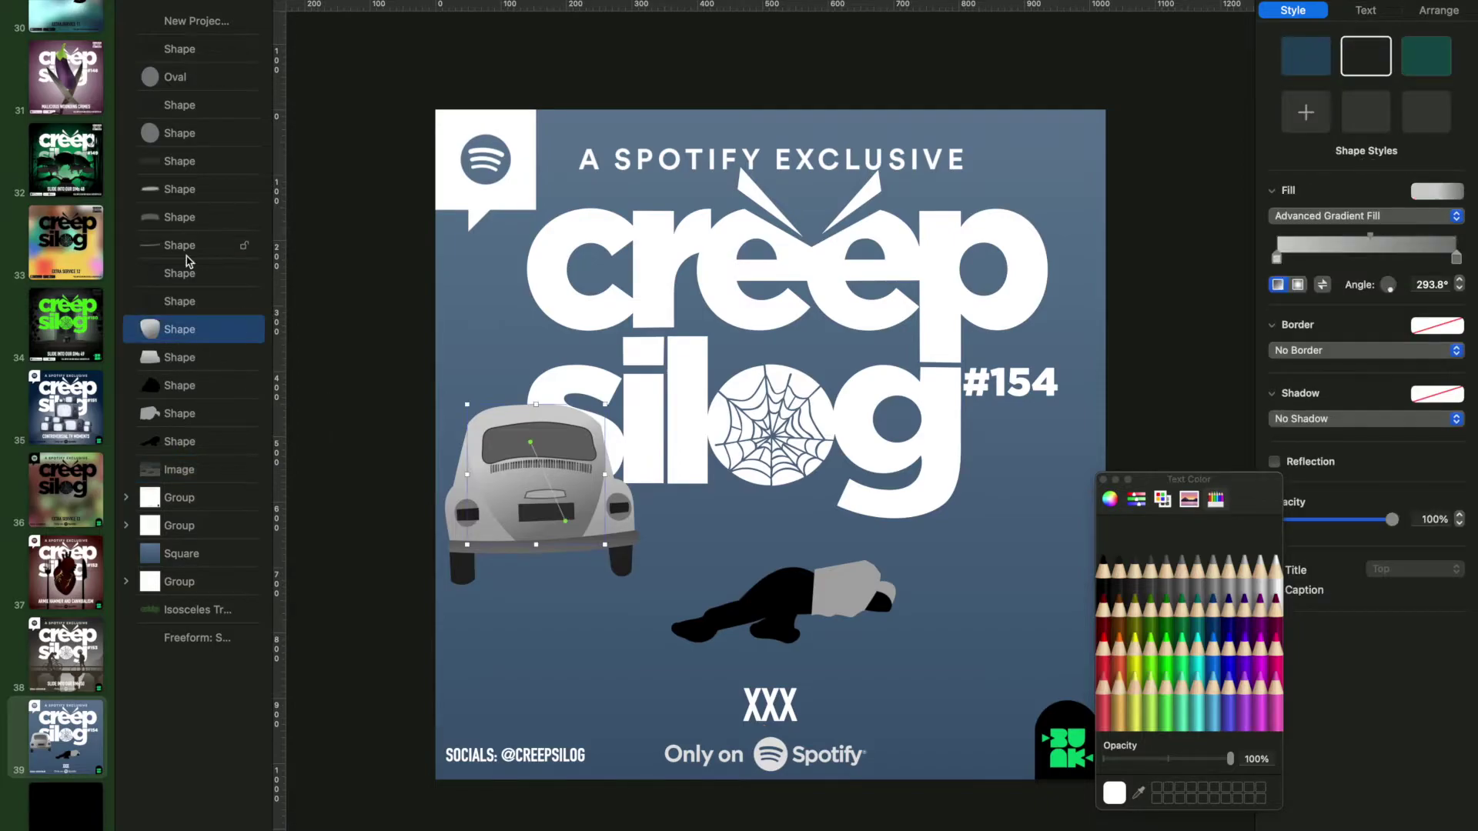
pyautogui.click(1354, 419)
pyautogui.click(1308, 434)
pyautogui.moveTo(1280, 459); pyautogui.dragTo(1293, 459)
pyautogui.moveTo(1333, 538); pyautogui.dragTo(1366, 538)
# Add a drop shadow to the lying figure's black legs with 0 pt offset and a reduced blur
pyautogui.click(178, 441)
pyautogui.click(1339, 373)
pyautogui.click(1337, 395)
pyautogui.moveTo(1324, 452); pyautogui.dragTo(1263, 465)
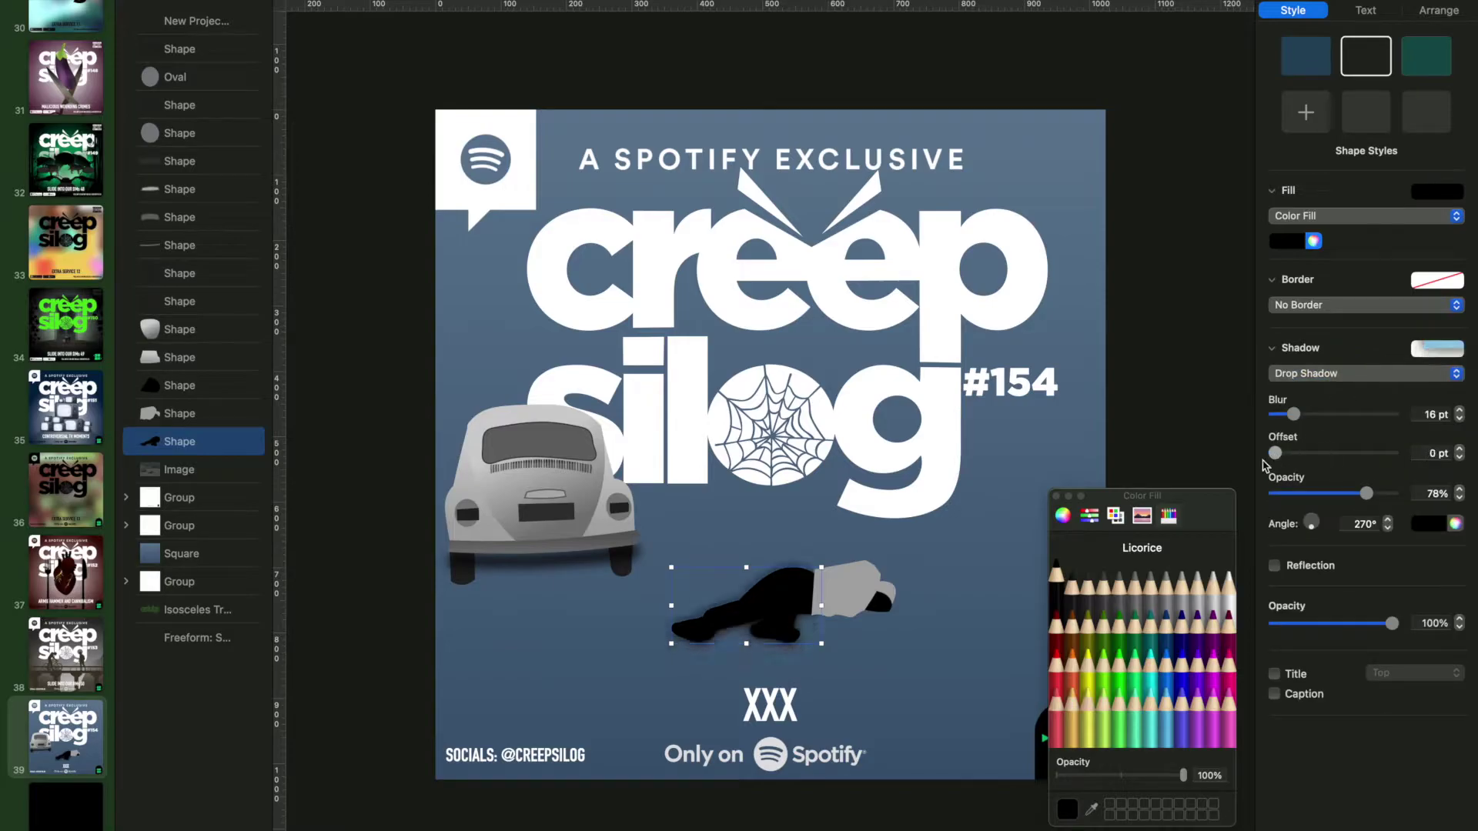
pyautogui.moveTo(1293, 414); pyautogui.dragTo(1283, 414)
# Add a drop shadow to the lying figure's grey torso shape
pyautogui.click(1366, 373)
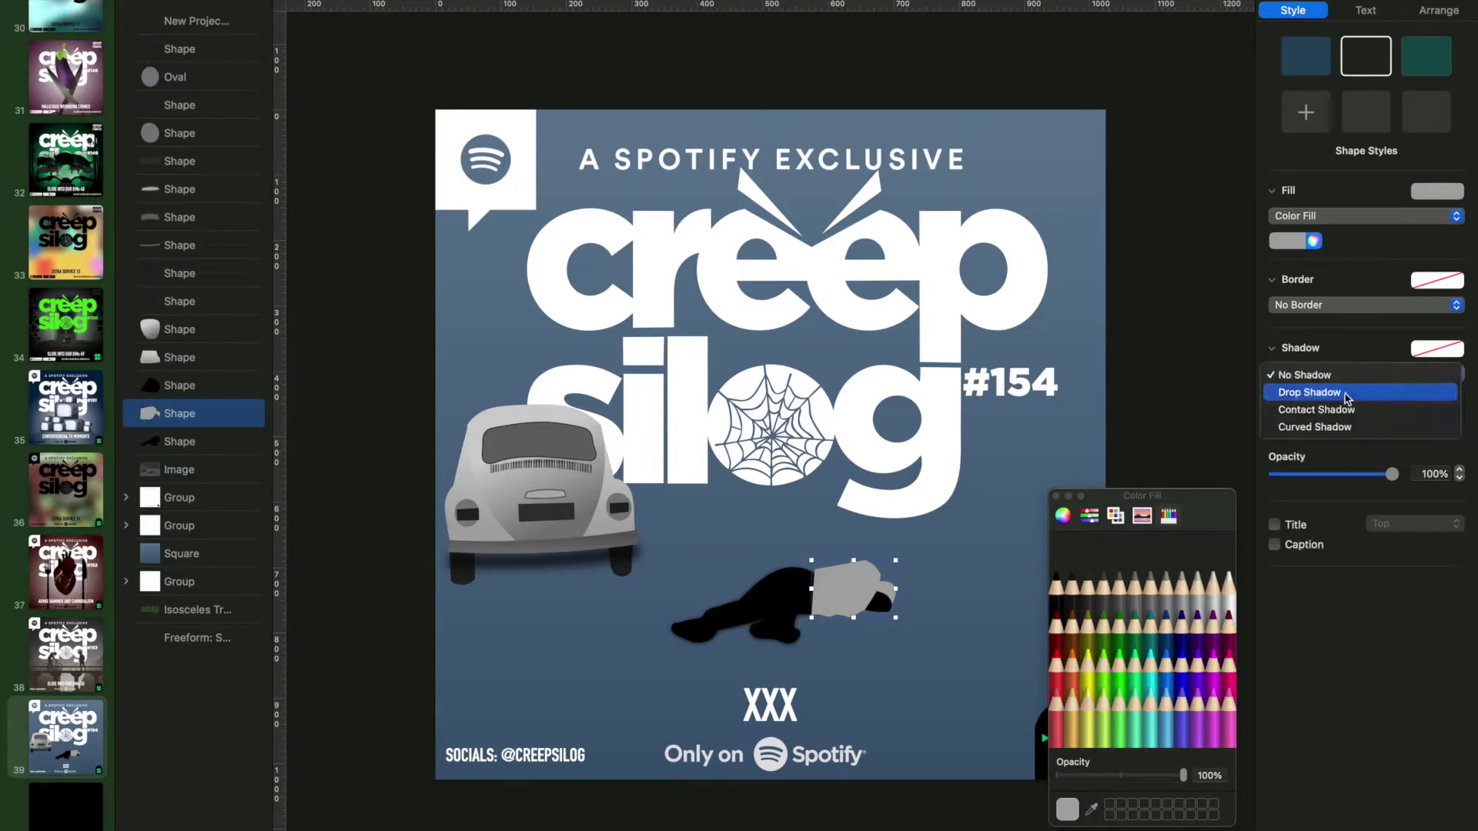
pyautogui.click(1336, 385)
pyautogui.click(1140, 366)
pyautogui.click(1056, 496)
# Recolour all the shapes in the creepsilog logo group with dark blue sampled from the artwork
pyautogui.click(924, 329)
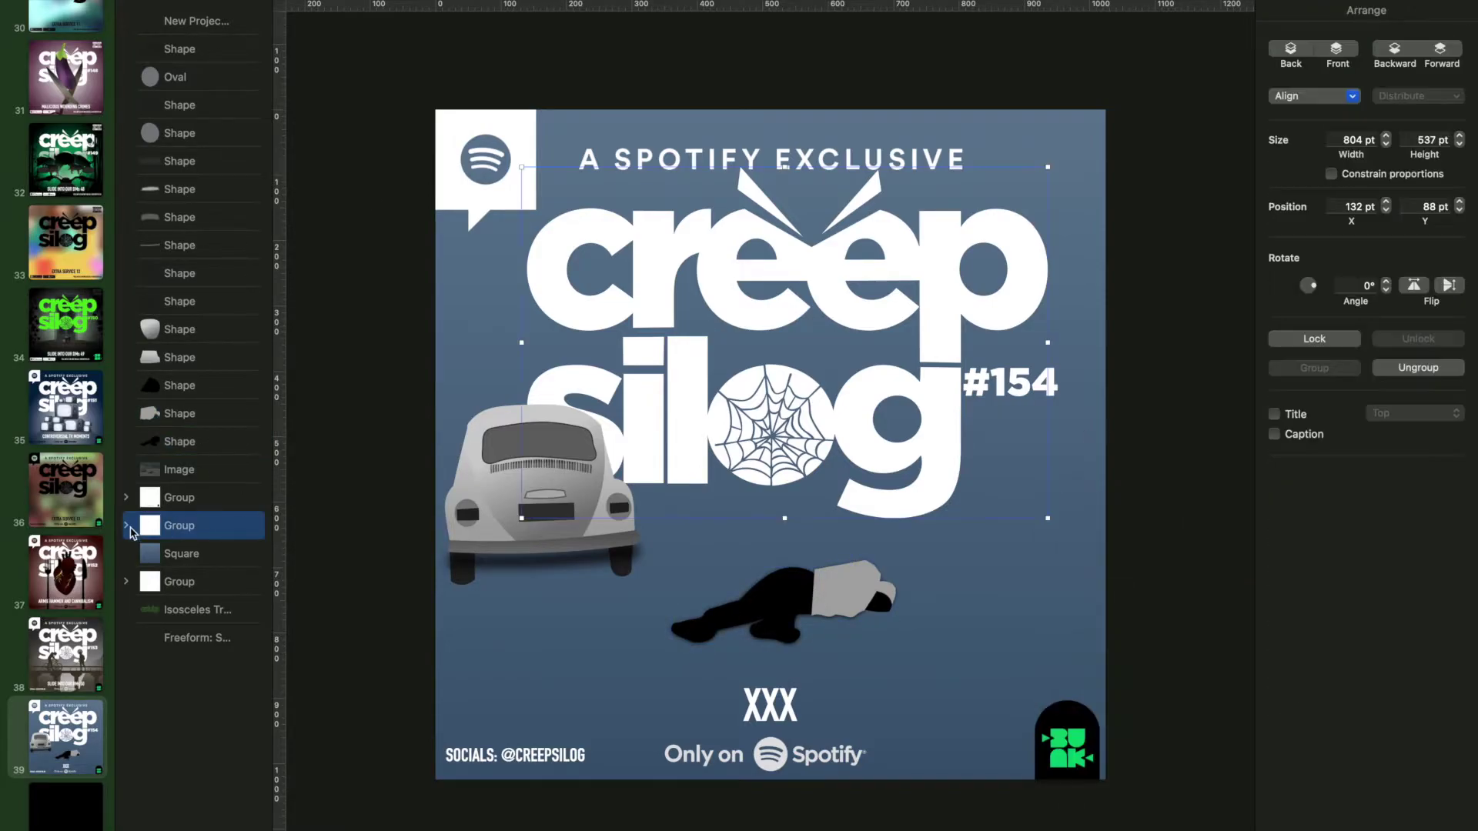
pyautogui.press('alt+shift+super+g')
pyautogui.click(1313, 241)
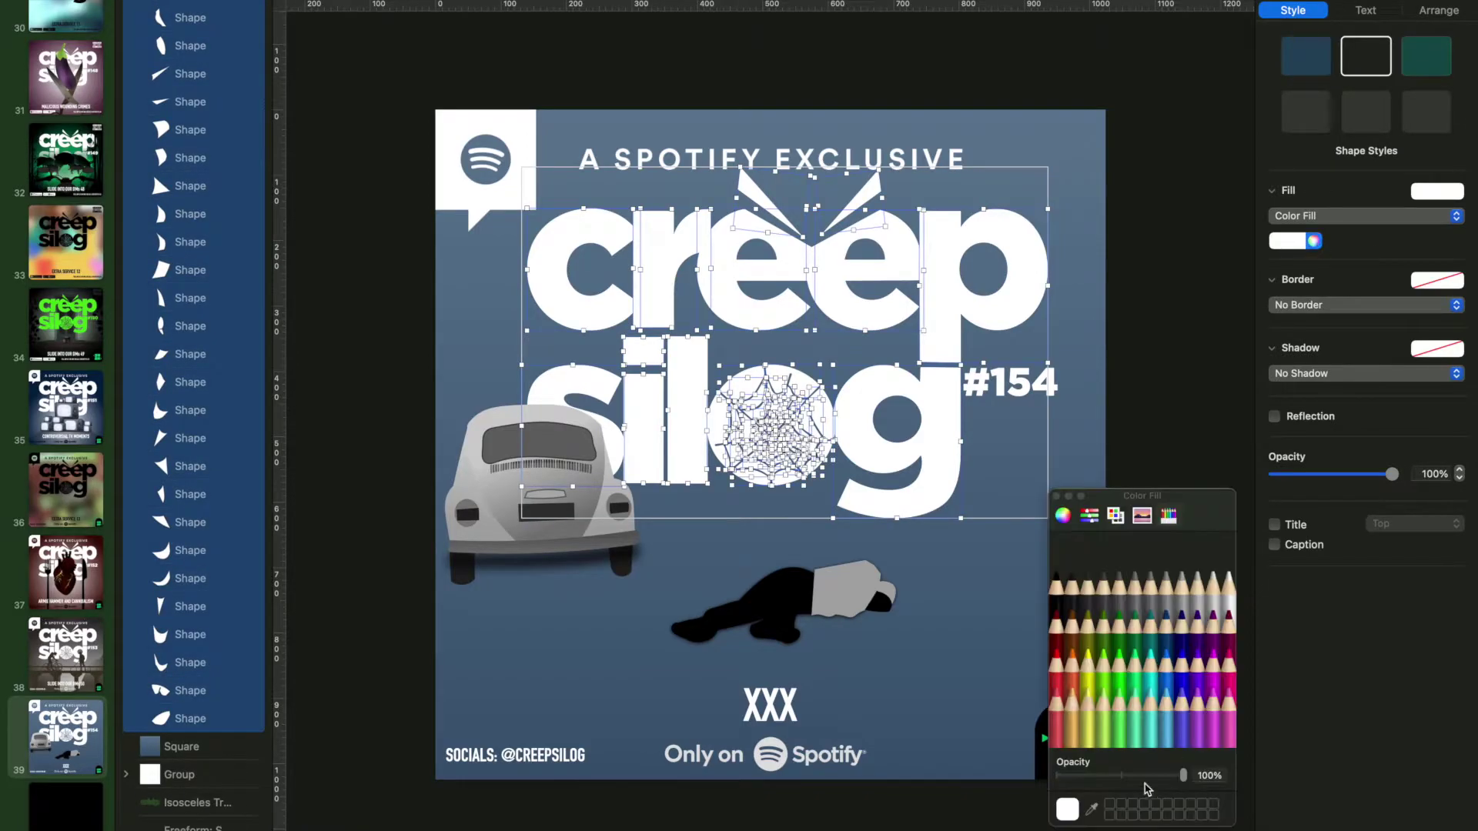
pyautogui.click(1093, 809)
pyautogui.click(985, 769)
pyautogui.click(1055, 497)
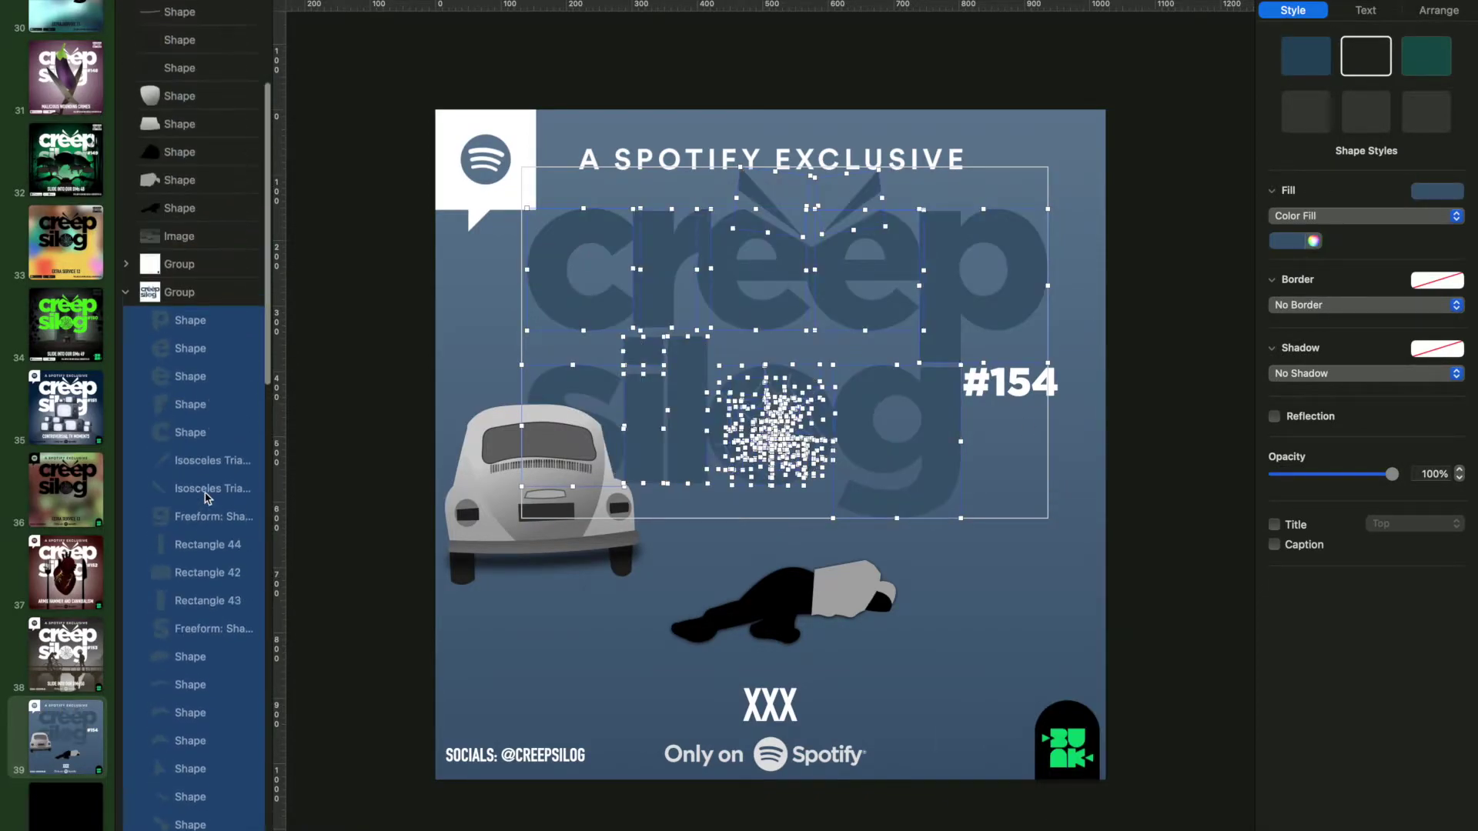
# Restore the poster photo to 100% opacity and draw an editable ground shape with a curved upper edge over the snow
pyautogui.click(194, 475)
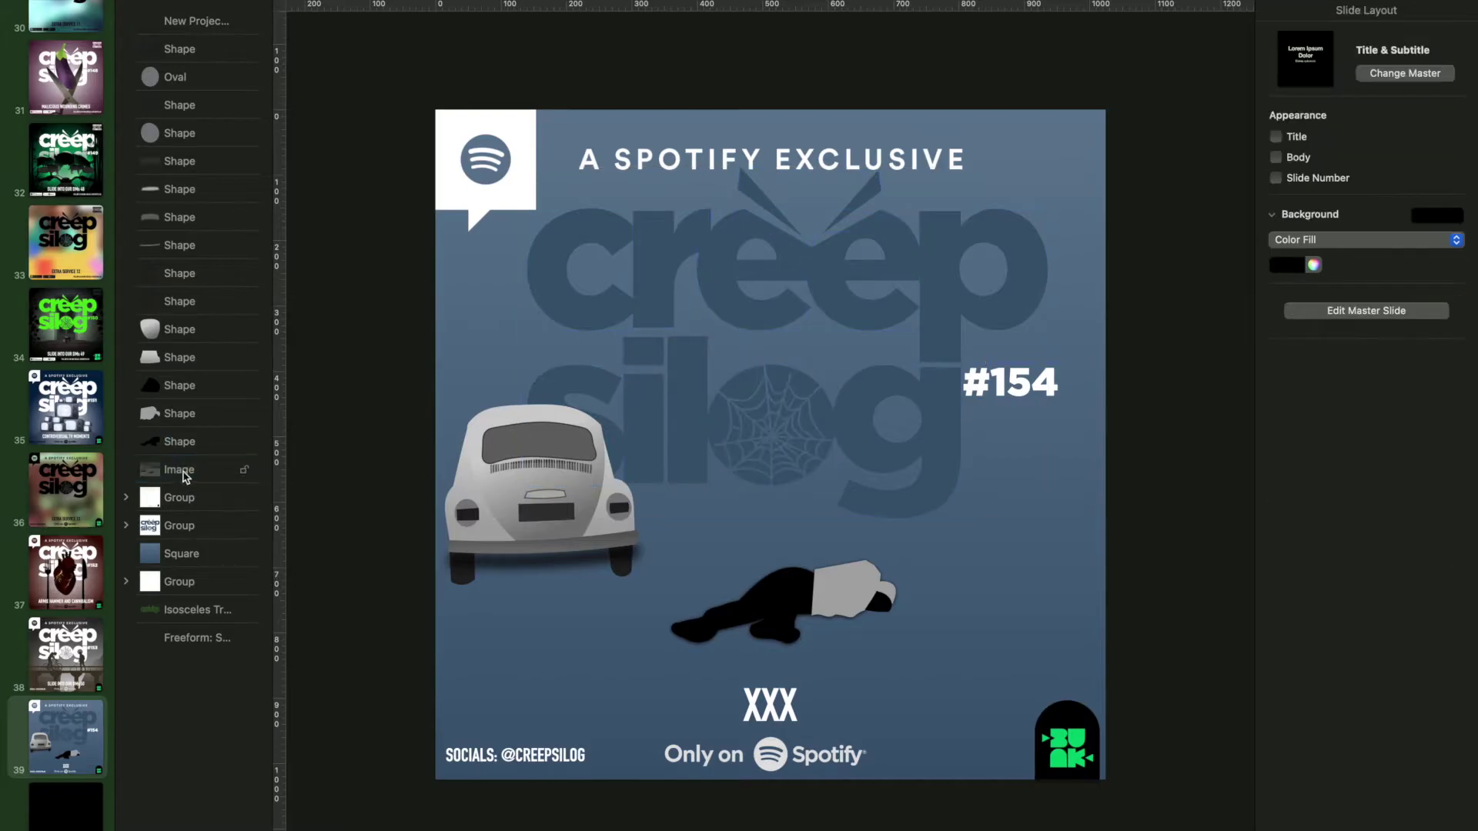
pyautogui.moveTo(1272, 385); pyautogui.dragTo(1414, 393)
pyautogui.click(782, 19)
pyautogui.click(692, 154)
pyautogui.moveTo(759, 446); pyautogui.dragTo(784, 789)
pyautogui.rightClick(820, 574)
pyautogui.click(878, 818)
# Give the ground shape a near-white Advanced Gradient Fill with sampled colours, at 100% opacity
pyautogui.click(1366, 216)
pyautogui.click(1364, 248)
pyautogui.doubleClick(1276, 257)
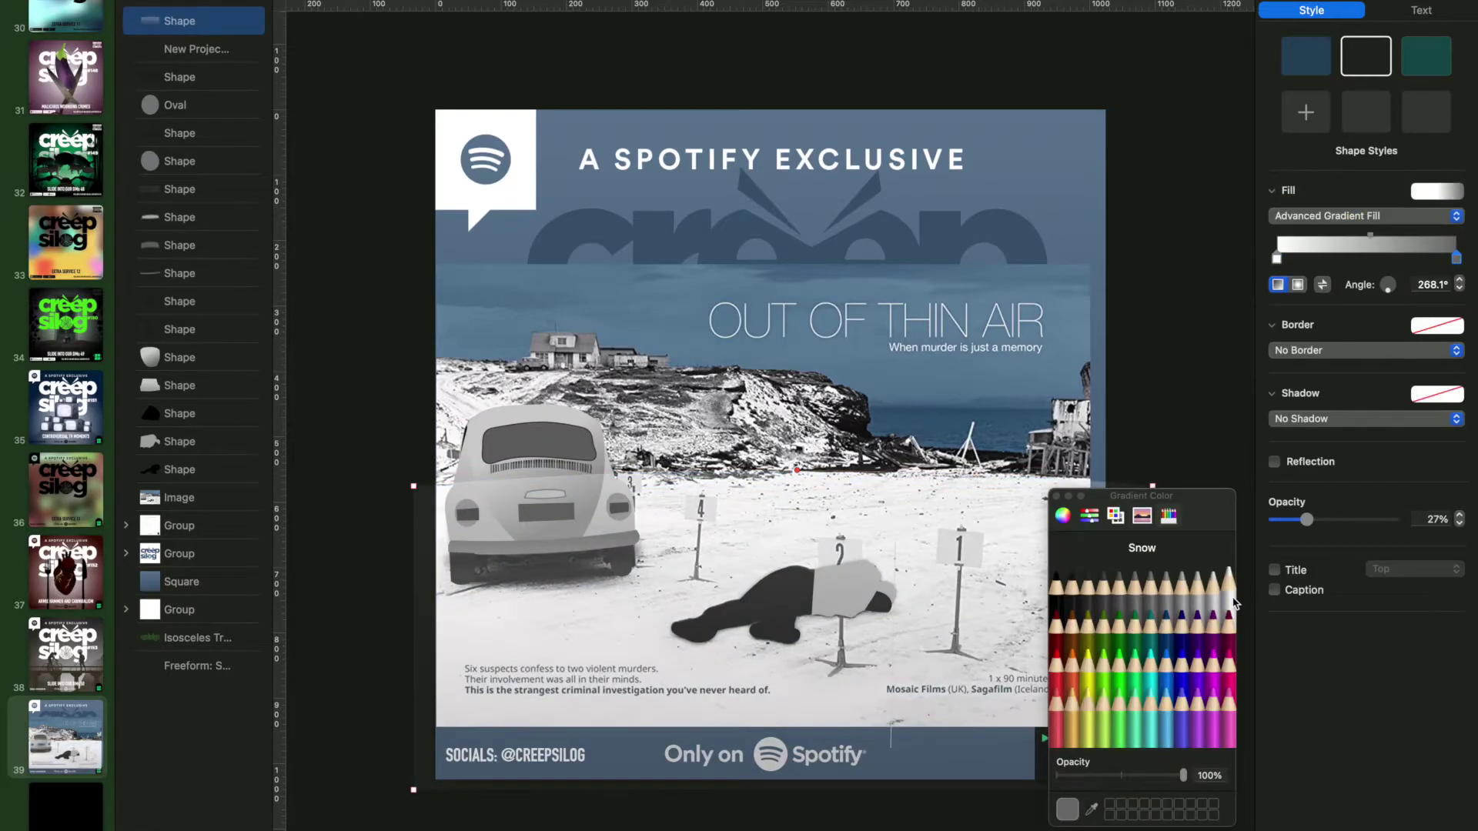
pyautogui.click(1092, 808)
pyautogui.click(804, 447)
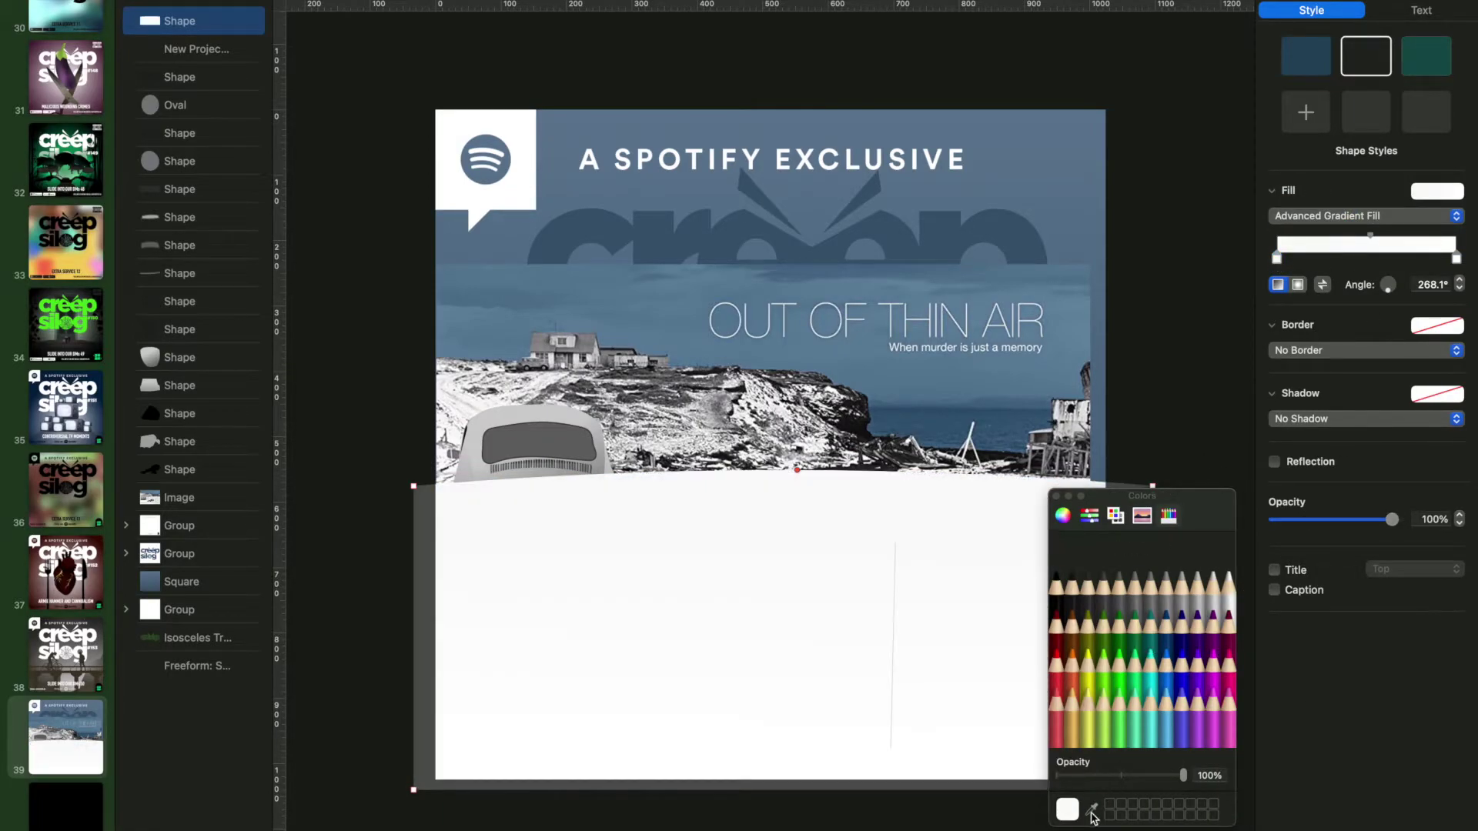
pyautogui.click(1092, 808)
pyautogui.press('Escape')
# Set the ground gradient's angle to 273.1° and its start colour to a sampled light grey
pyautogui.scroll(-3, 739, 598)
pyautogui.click(827, 490)
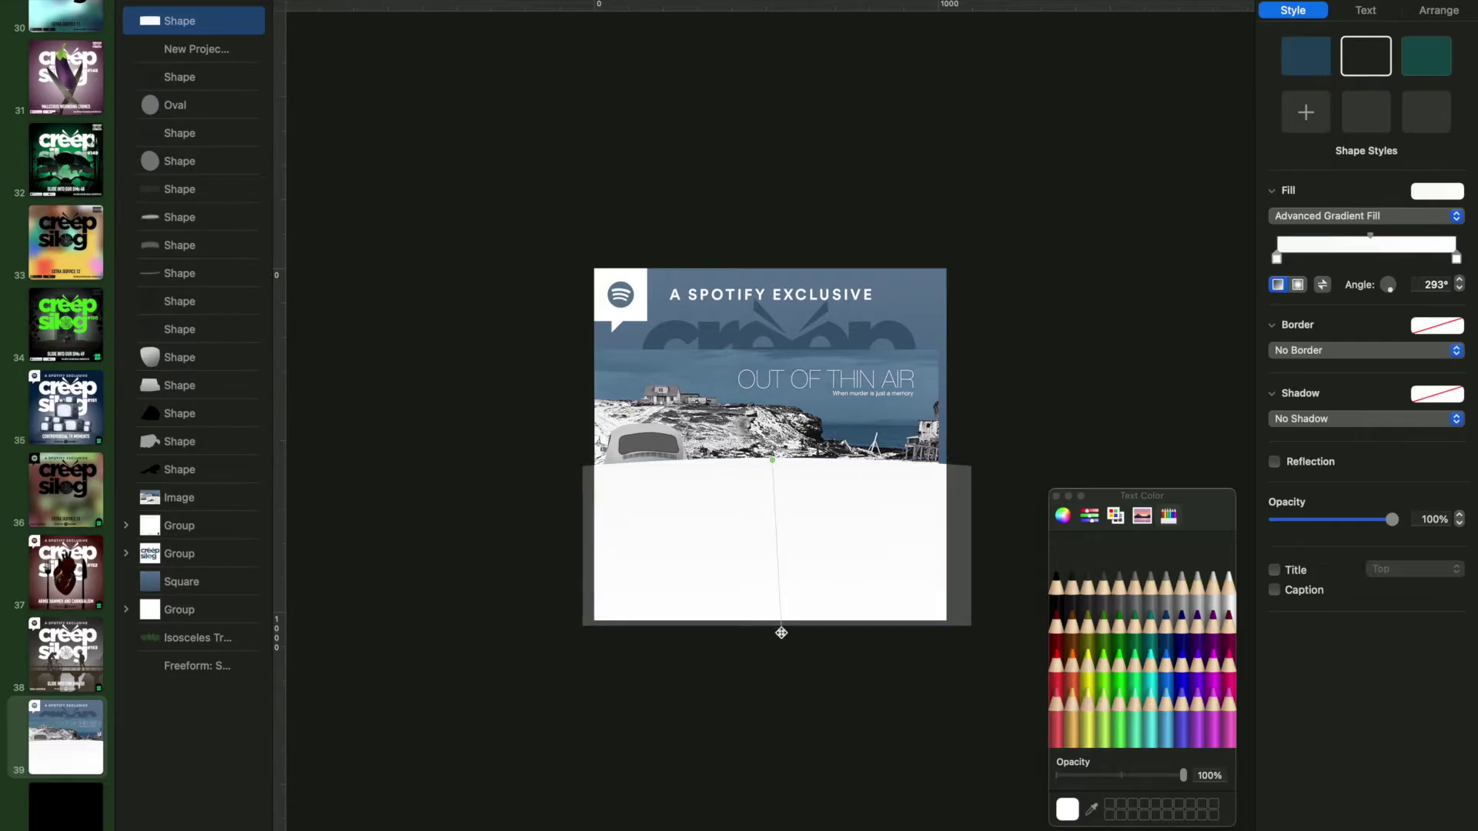
pyautogui.moveTo(781, 633); pyautogui.dragTo(776, 633)
pyautogui.scroll(3, 776, 632)
pyautogui.click(1276, 257)
pyautogui.click(1106, 585)
pyautogui.click(1092, 808)
pyautogui.click(457, 397)
pyautogui.scroll(-3, 835, 564)
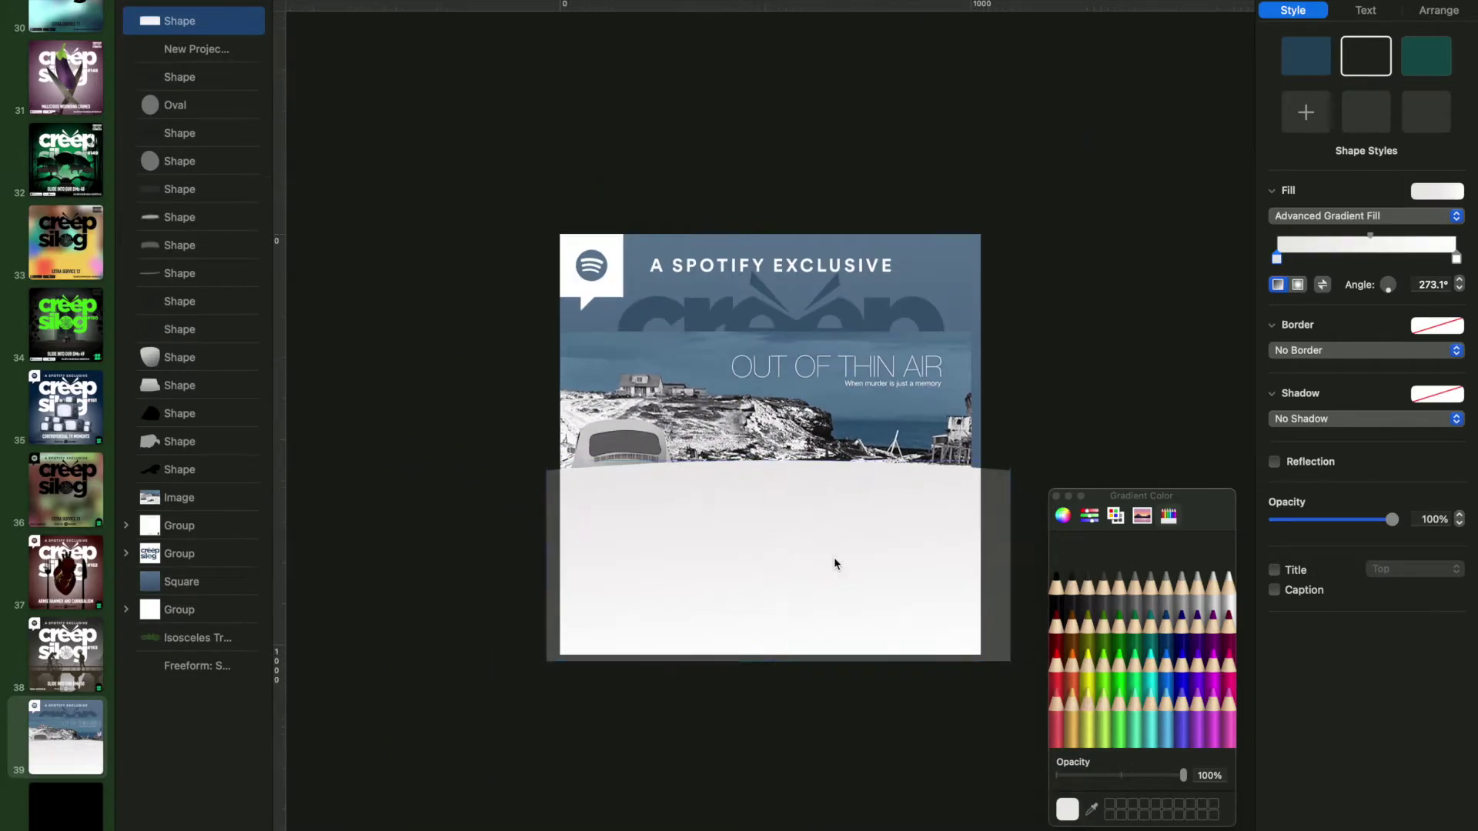
# Send the ground shape behind the car and the lying figure, directly above the poster photo
pyautogui.click(1057, 496)
pyautogui.press('alt+shift+super+b')
pyautogui.click(1161, 330)
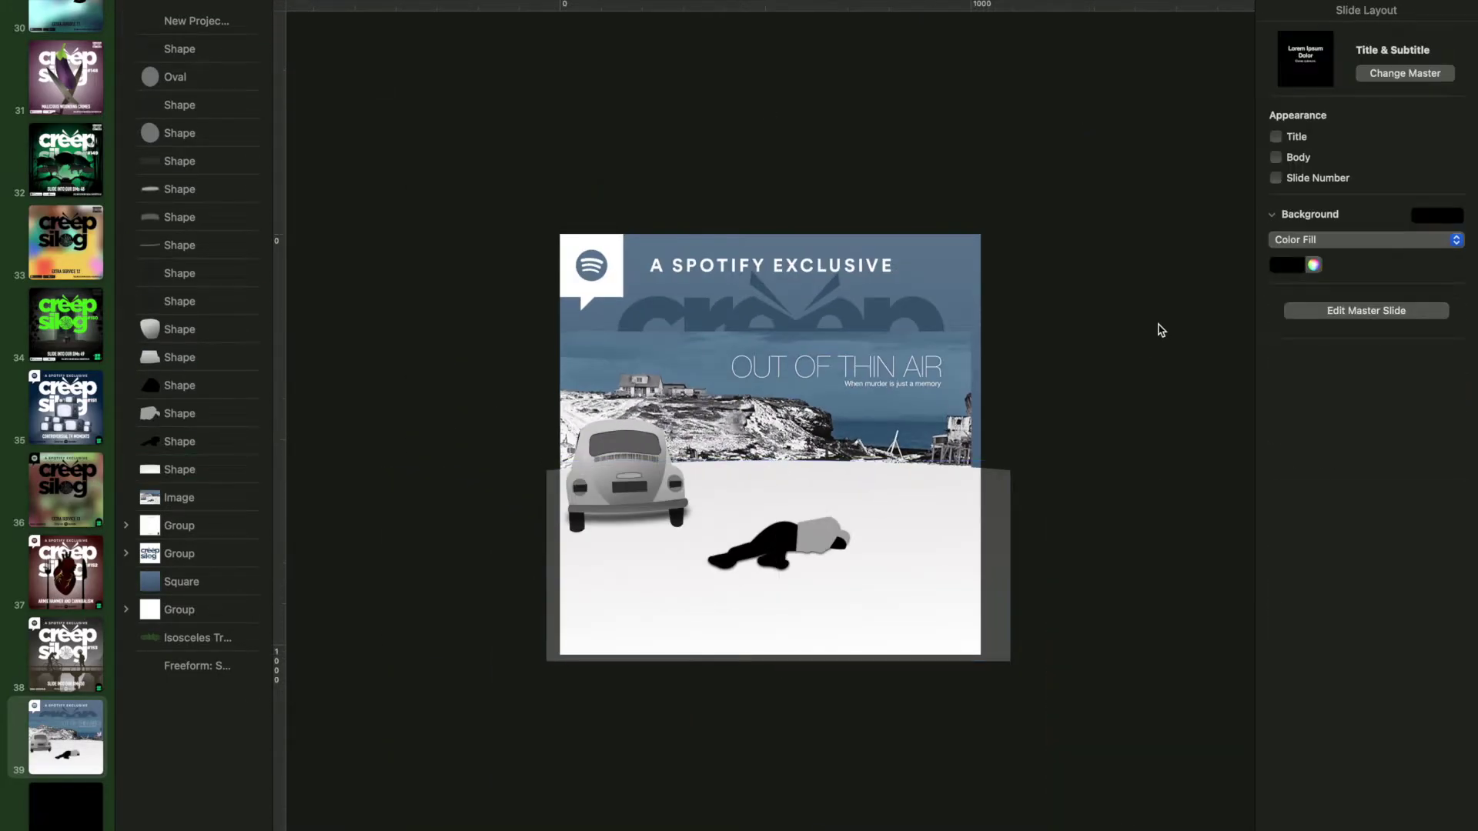
pyautogui.press('Tab')
pyautogui.click(1016, 360)
# Copy the texture image from the next slide onto the poster slide and raise its opacity so it shows
pyautogui.click(55, 804)
pyautogui.click(176, 18)
pyautogui.click(75, 750)
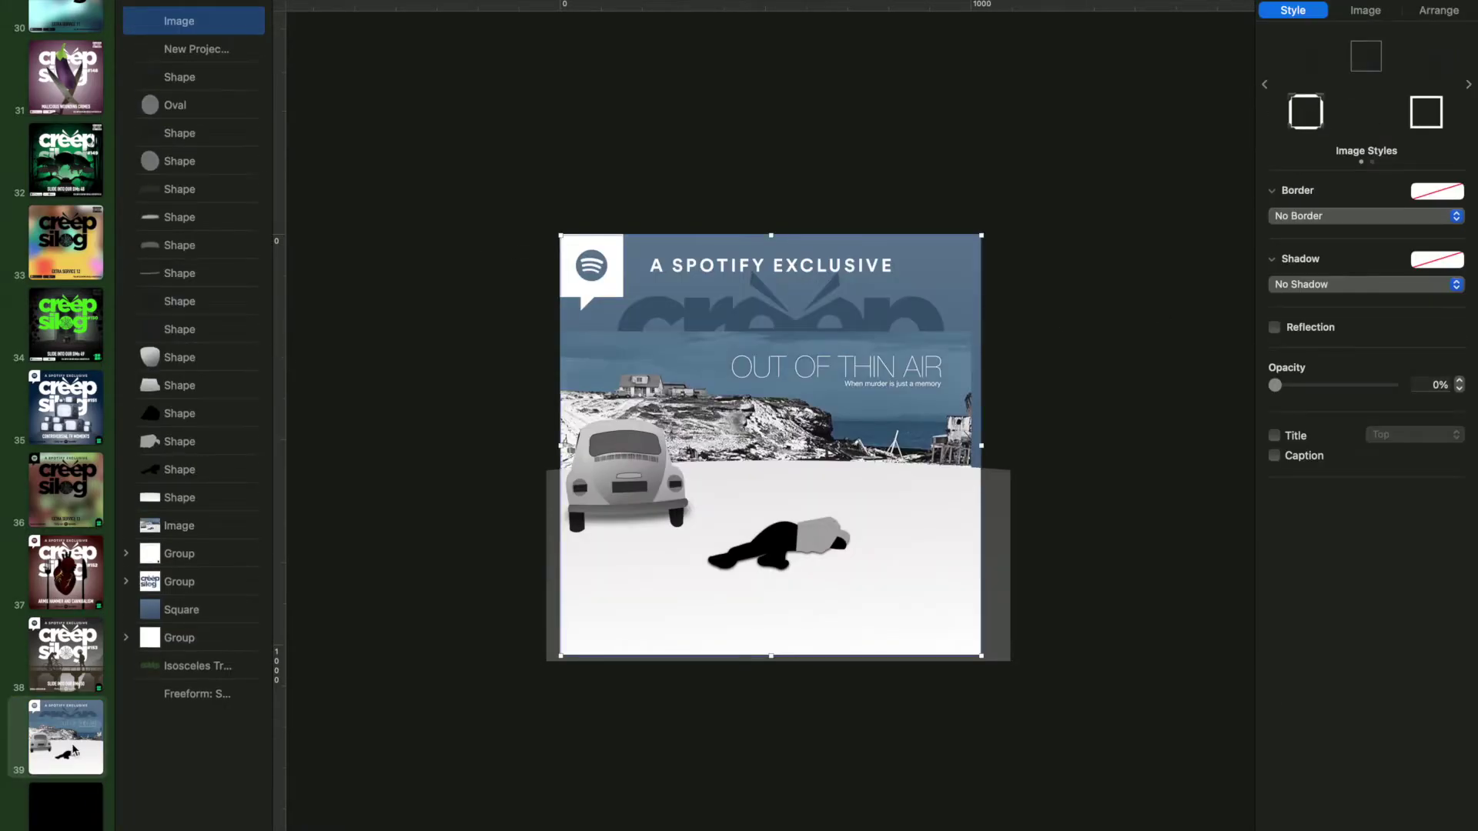
pyautogui.moveTo(1276, 382); pyautogui.dragTo(1356, 385)
# Lower the texture image's upper edge to the snow's horizon and place it beneath the figure, directly above the ground shape
pyautogui.moveTo(770, 234); pyautogui.dragTo(770, 460)
pyautogui.moveTo(179, 21); pyautogui.dragTo(194, 485)
pyautogui.click(396, 371)
# Insert a blue square at 27% opacity over the hillside beside the house and make its points editable
pyautogui.click(791, 2)
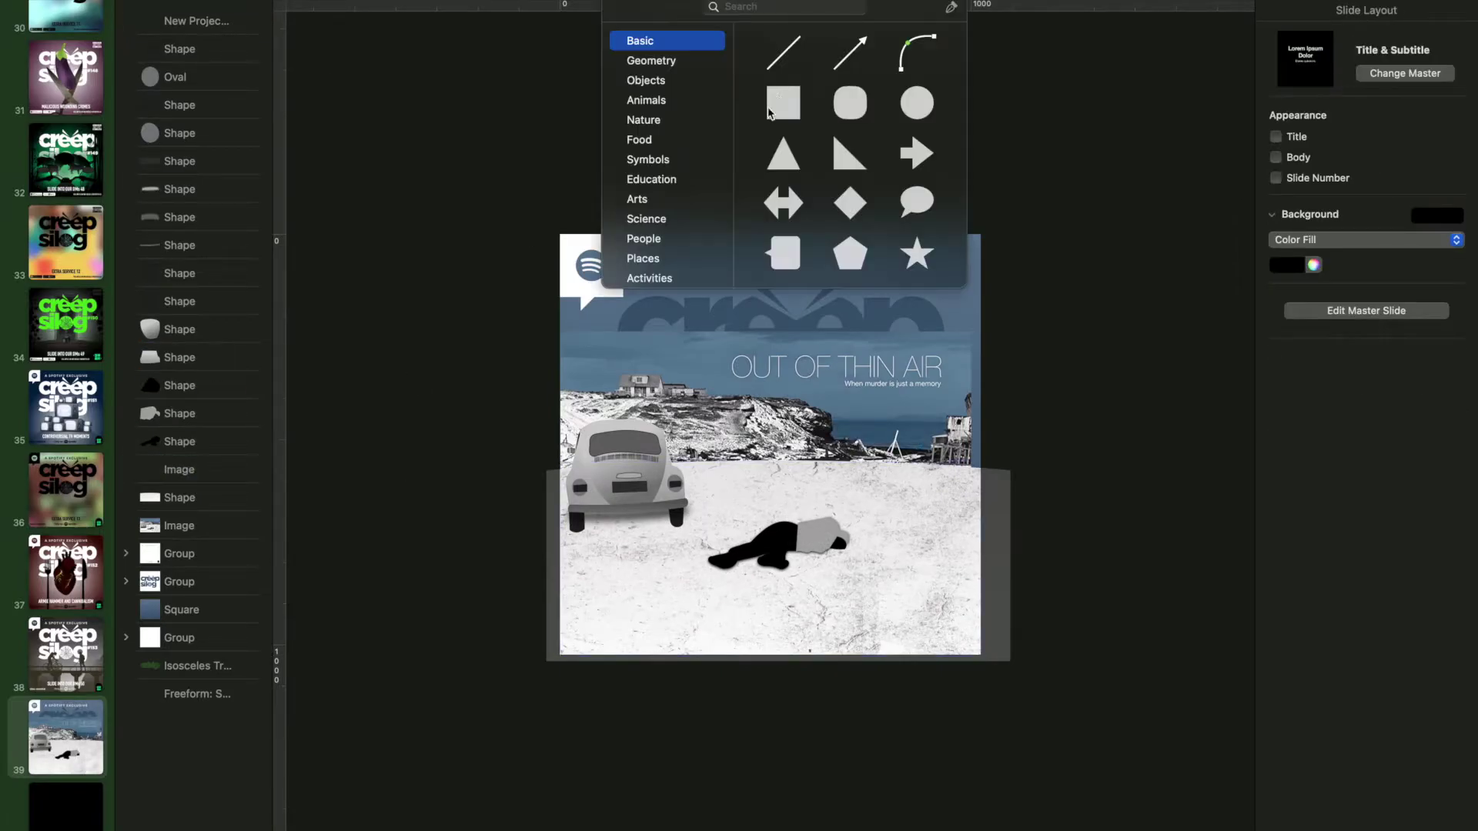
pyautogui.click(851, 102)
pyautogui.scroll(5, 741, 451)
pyautogui.moveTo(454, 362); pyautogui.dragTo(353, 360)
pyautogui.rightClick(353, 360)
pyautogui.click(408, 608)
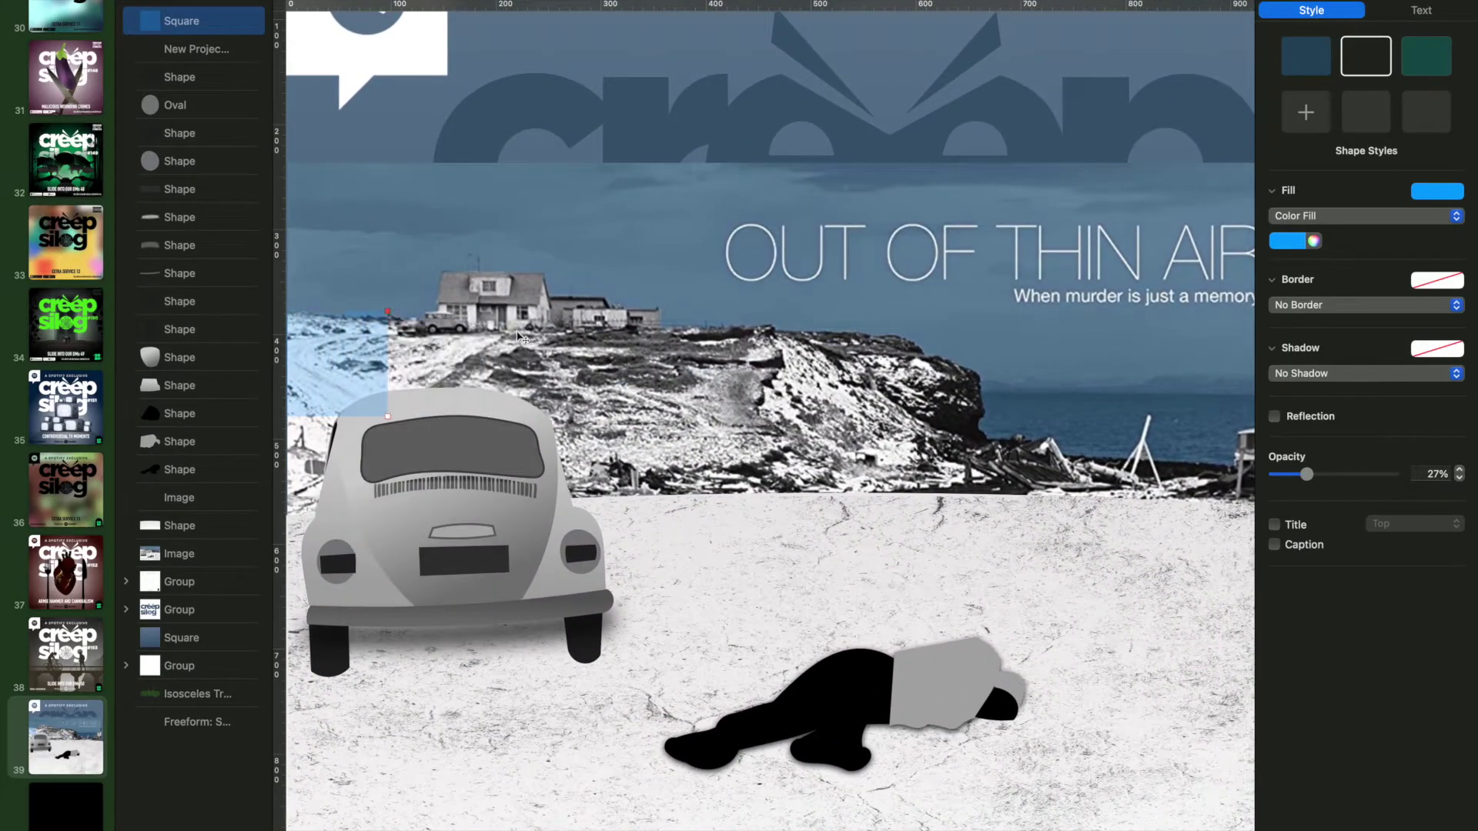
# Reshape the translucent blue square over the hillside, tracing its edge down the cliff face and along the shore debris
pyautogui.moveTo(388, 312); pyautogui.dragTo(974, 373)
pyautogui.moveTo(387, 416); pyautogui.dragTo(1149, 504)
pyautogui.scroll(-5, 1149, 504)
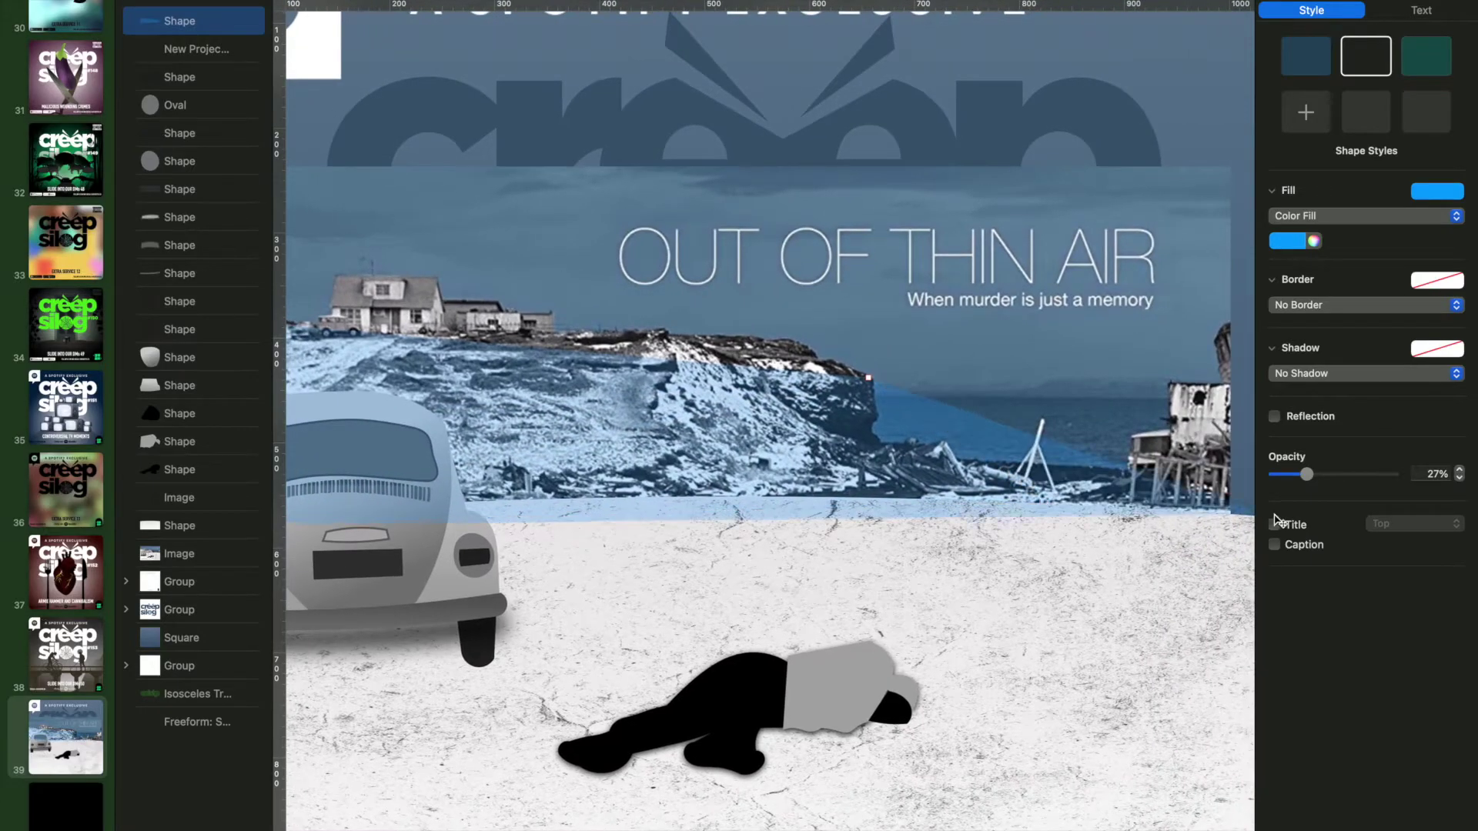
pyautogui.moveTo(953, 474); pyautogui.dragTo(1077, 479)
pyautogui.scroll(5, 920, 444)
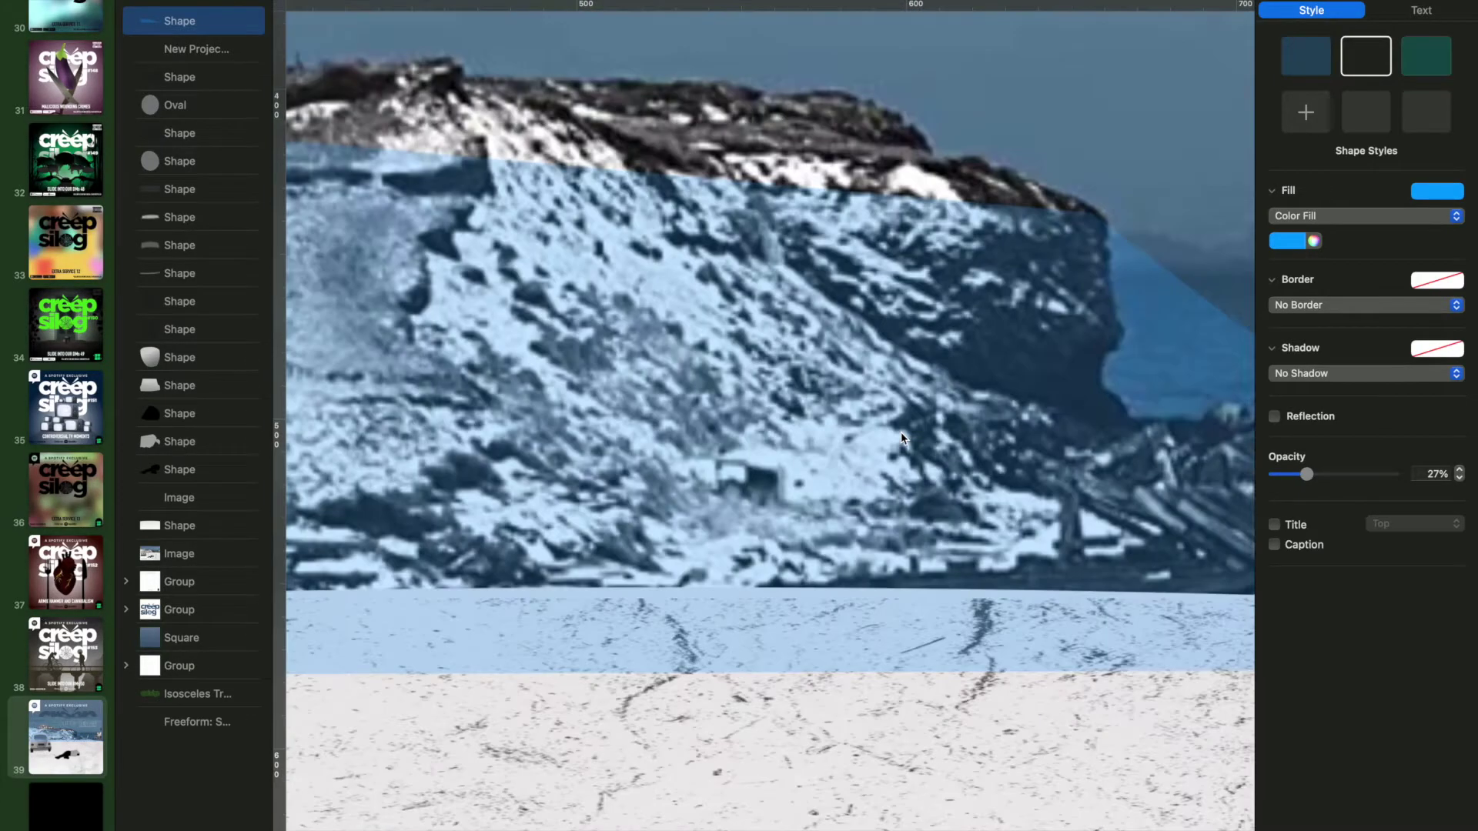
pyautogui.moveTo(711, 401); pyautogui.dragTo(528, 408)
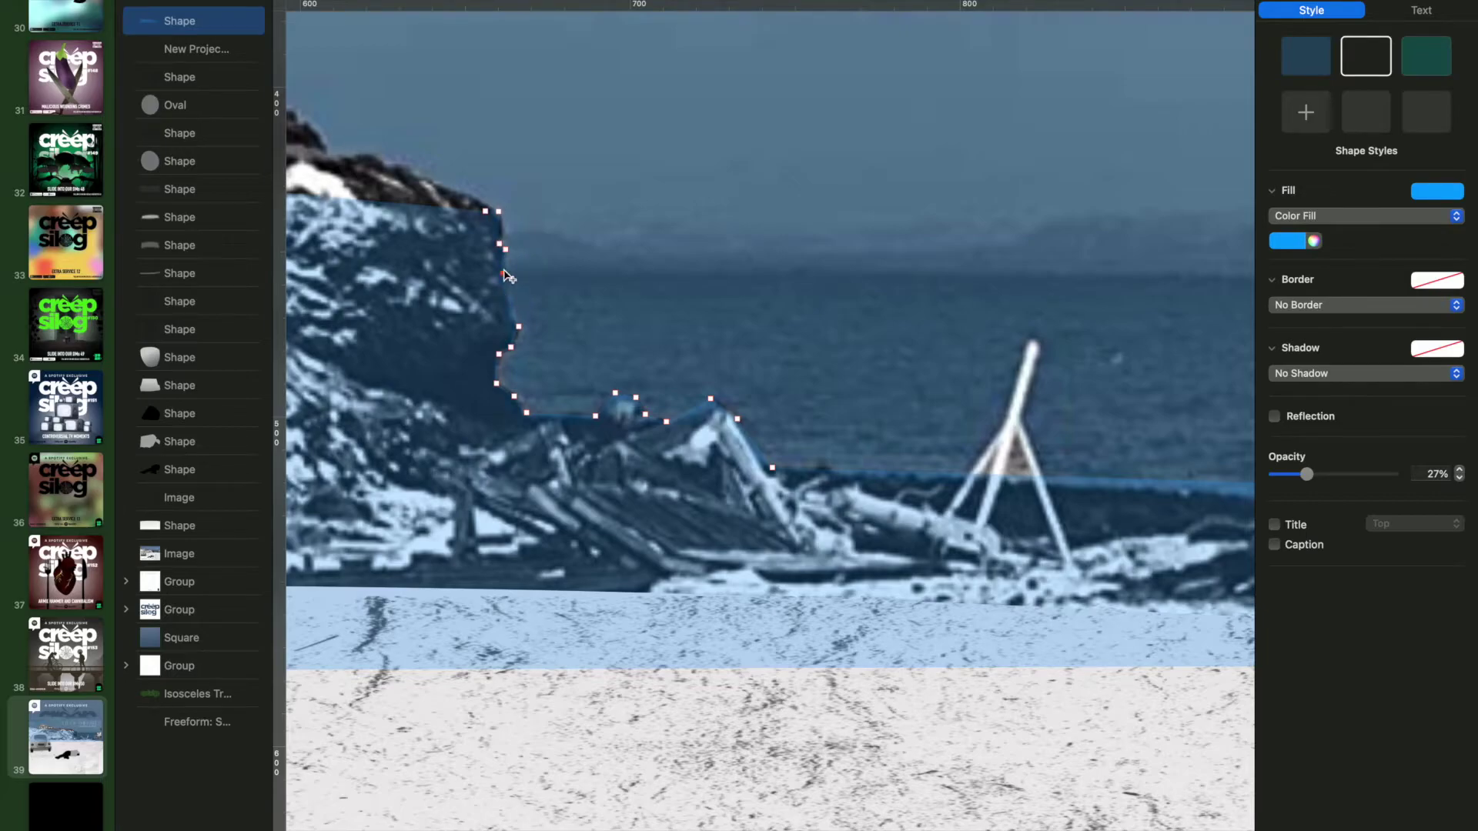
pyautogui.scroll(-5, 505, 275)
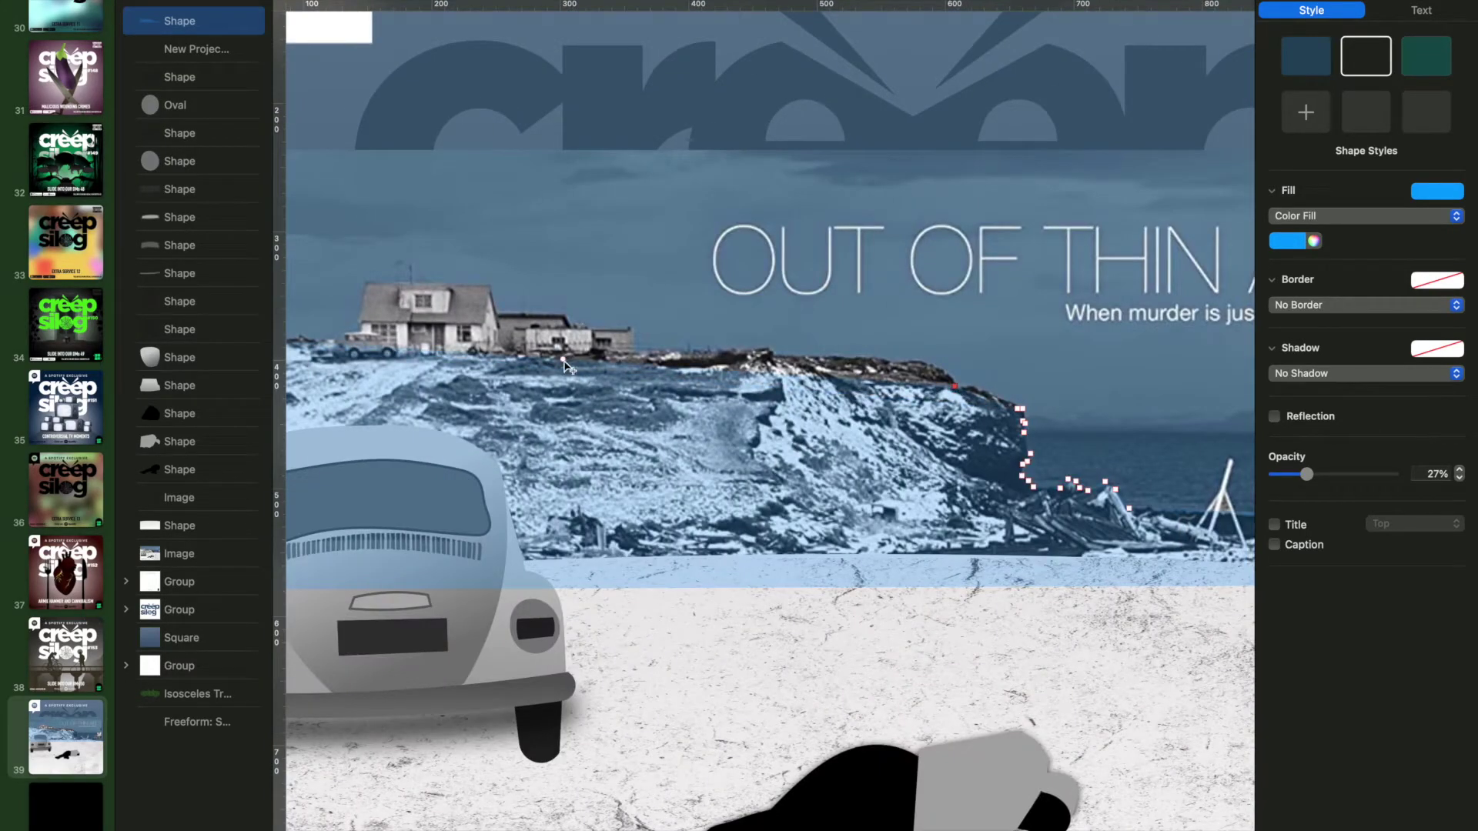
# Trace the hill's top ridge with the blue shape, finish its outline and raise its opacity to 100%
pyautogui.moveTo(565, 364); pyautogui.dragTo(874, 376)
pyautogui.scroll(-5, 934, 377)
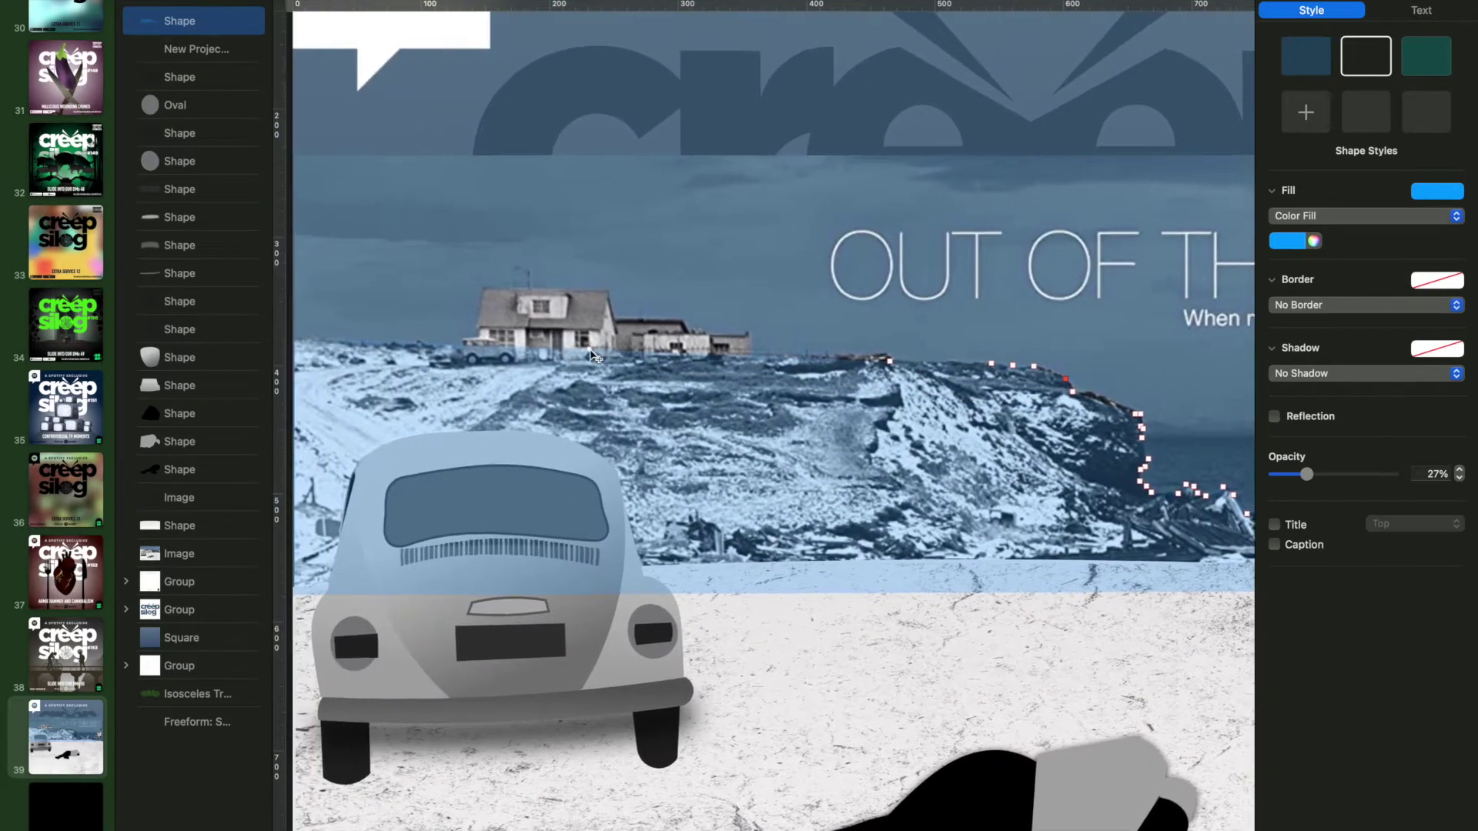
pyautogui.click(664, 437)
pyautogui.click(663, 437)
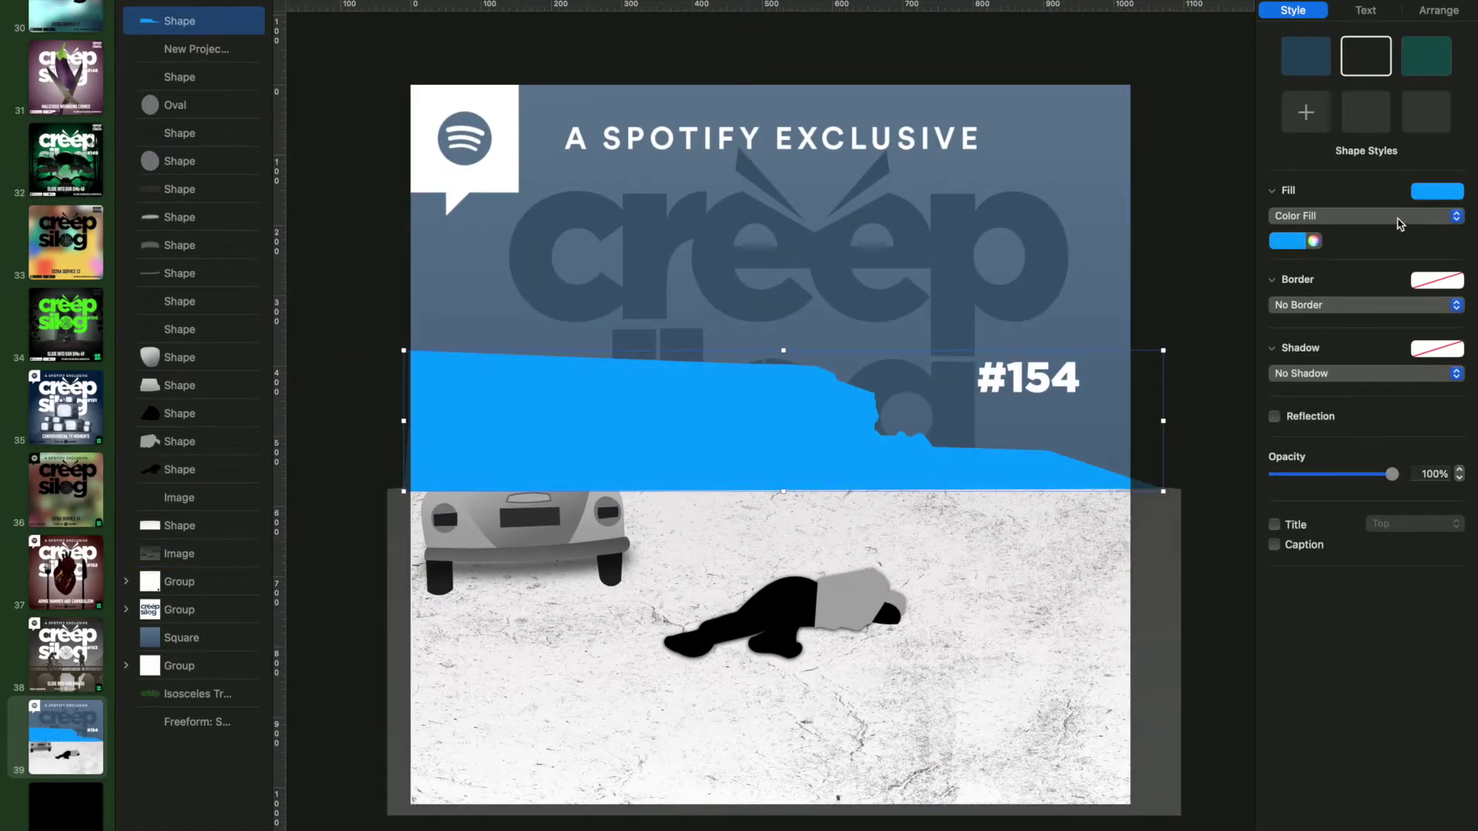
# Give the cliff shape an advanced gradient fill running from Snow on the hillside to Tungsten at the cliff edge
pyautogui.click(1362, 216)
pyautogui.click(1456, 257)
pyautogui.click(1228, 579)
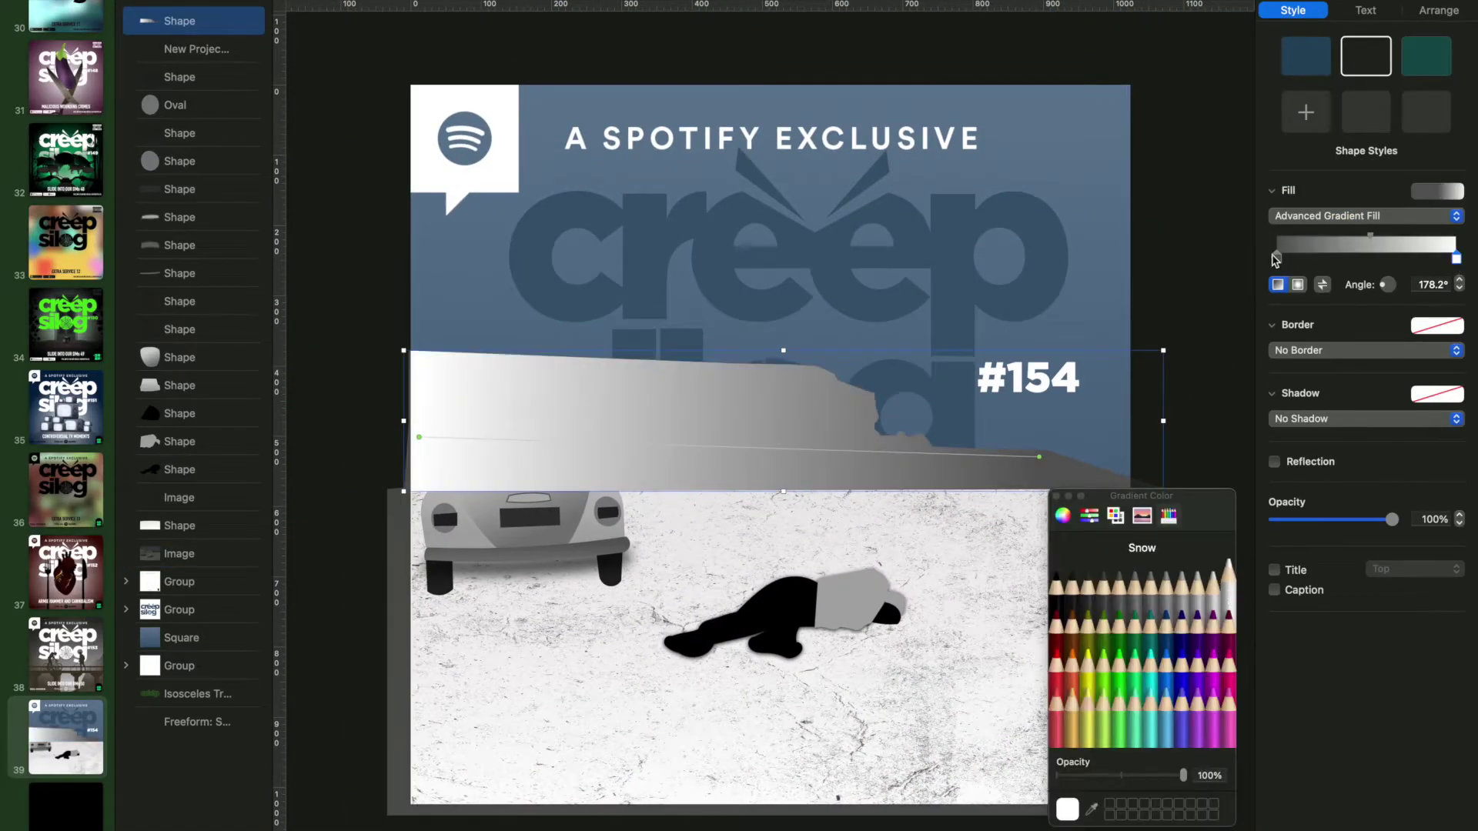
pyautogui.click(1086, 581)
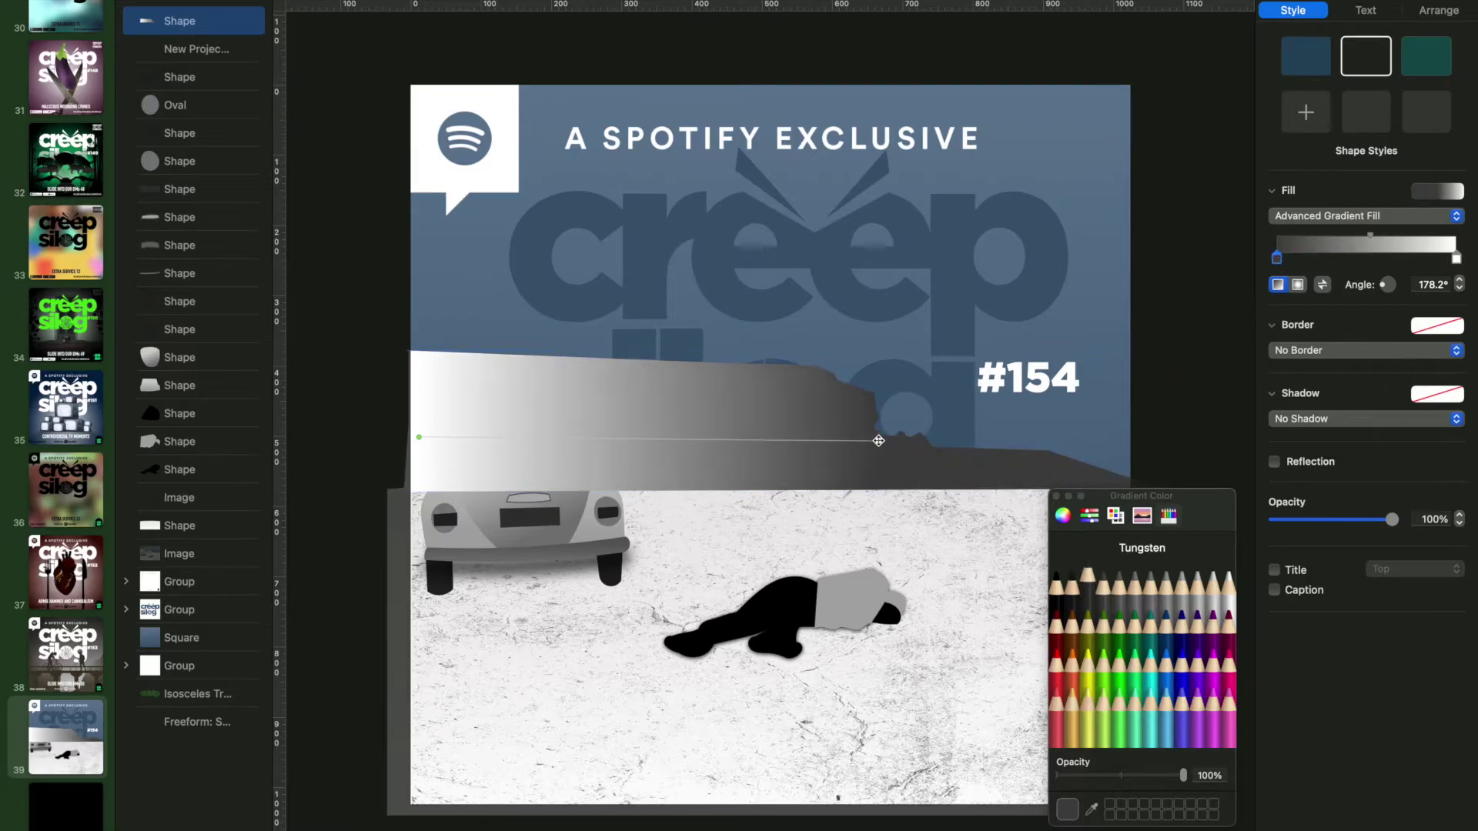
pyautogui.click(322, 116)
# Send the cliff shape behind the car and the ground shape, directly above the poster photo
pyautogui.moveTo(179, 21); pyautogui.dragTo(179, 531)
pyautogui.click(185, 472)
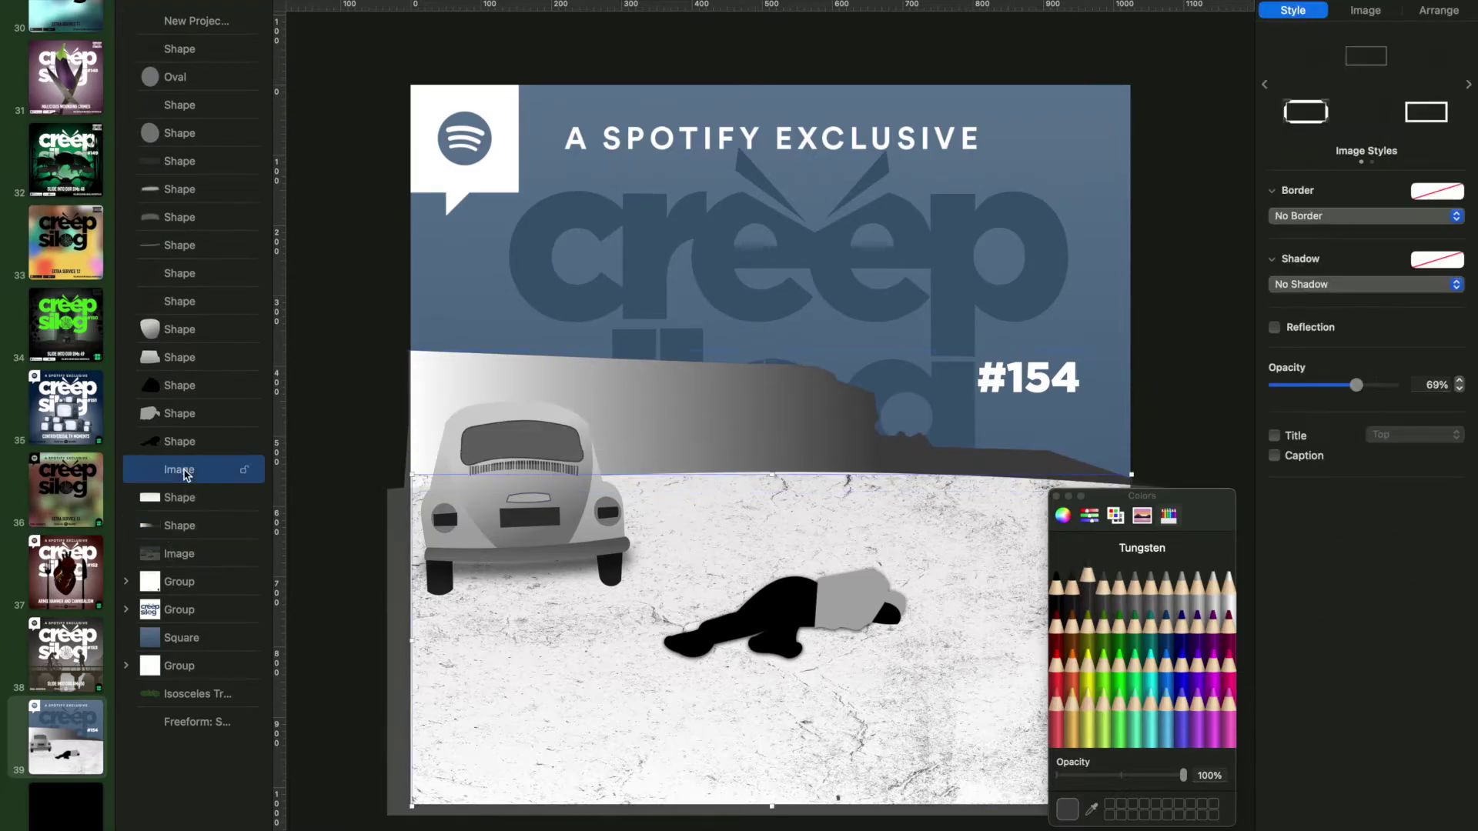
pyautogui.click(1055, 497)
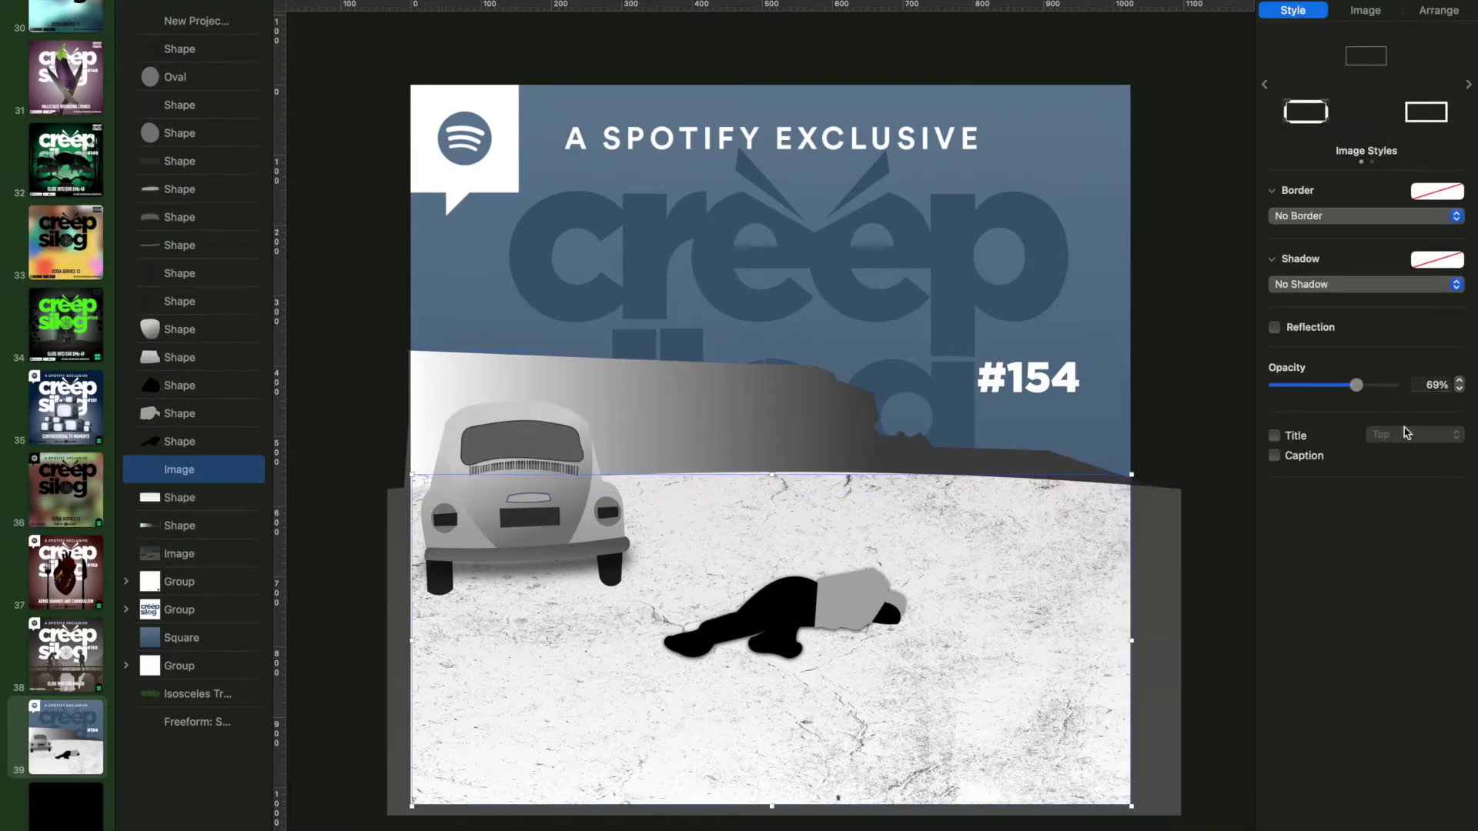
# Raise the poster photo's opacity so it shows again and lower the cliff shape's opacity to reveal it
pyautogui.click(178, 551)
pyautogui.moveTo(1279, 385); pyautogui.dragTo(1389, 385)
pyautogui.click(185, 525)
pyautogui.moveTo(1392, 519); pyautogui.dragTo(1320, 523)
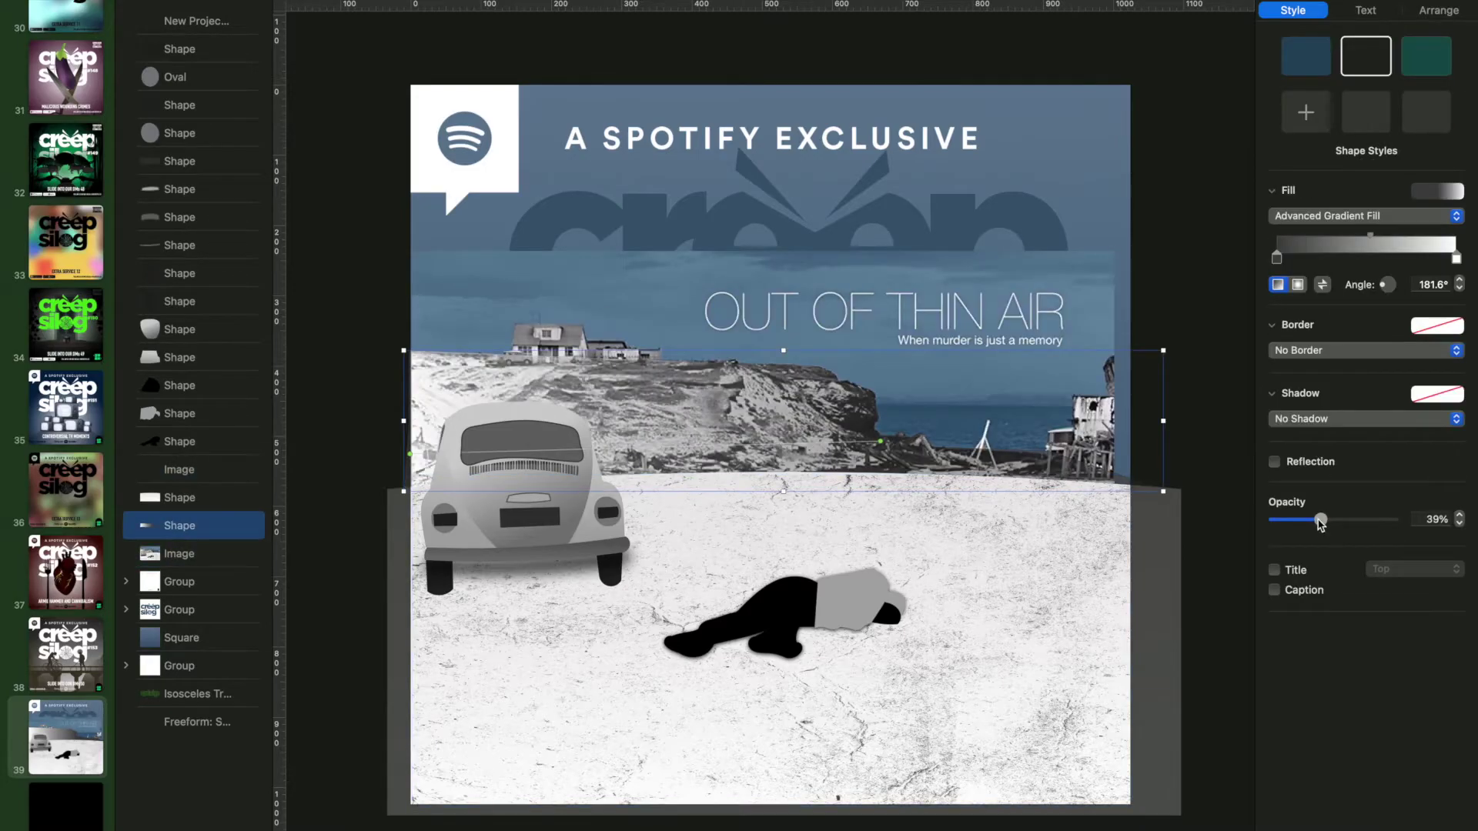
# Insert a translucent blue square over the hilltop house and fit its corners to the roof
pyautogui.scroll(5, 610, 207)
pyautogui.click(783, 4)
pyautogui.moveTo(782, 116); pyautogui.dragTo(551, 288)
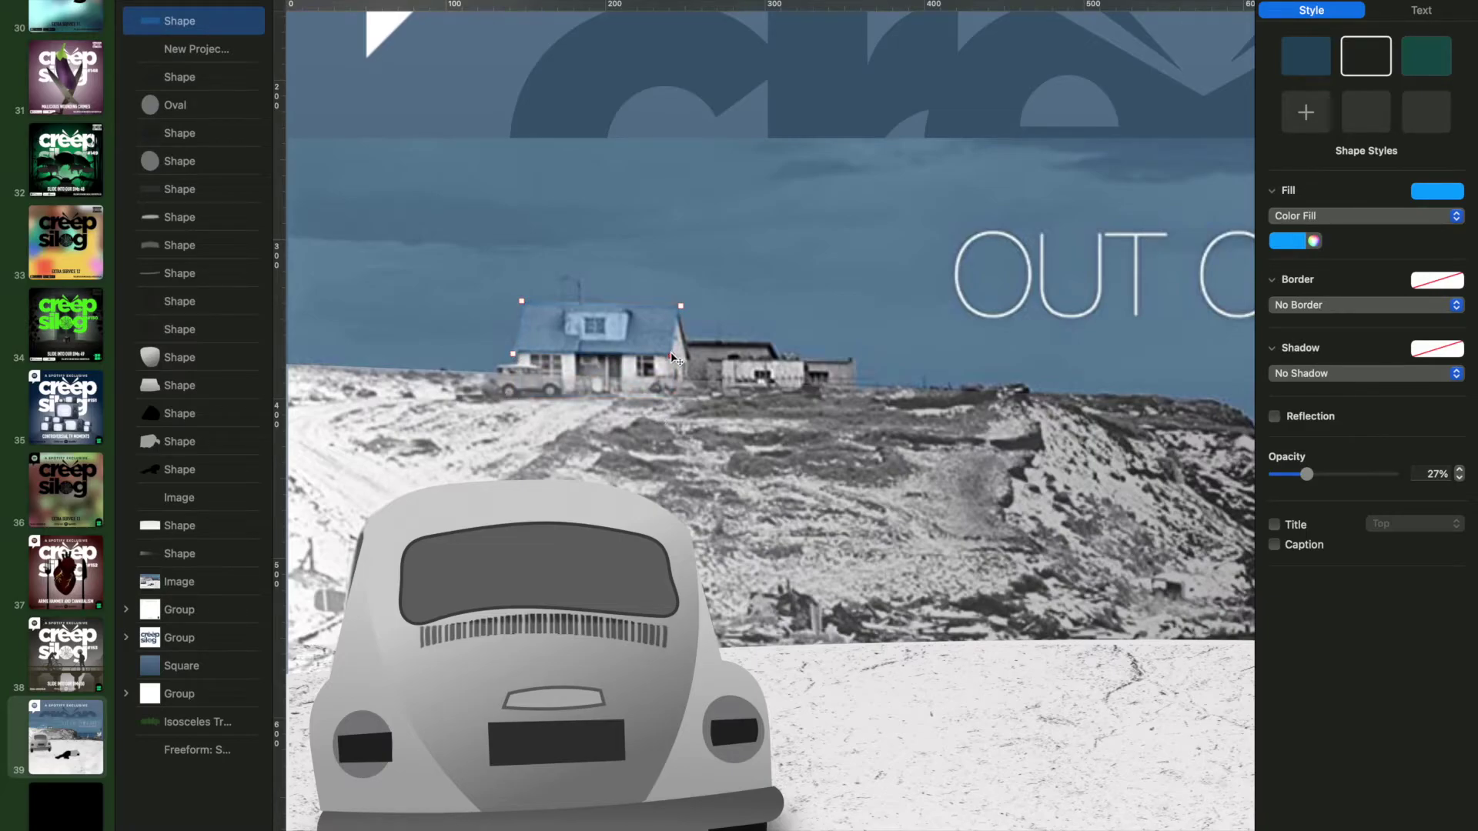
# Insert a second blue square and fit it to the front wall of the house beneath the roof
pyautogui.scroll(5, 674, 359)
pyautogui.click(783, 9)
pyautogui.moveTo(677, 139); pyautogui.dragTo(656, 468)
pyautogui.moveTo(797, 467); pyautogui.dragTo(822, 467)
pyautogui.moveTo(669, 608); pyautogui.dragTo(676, 424)
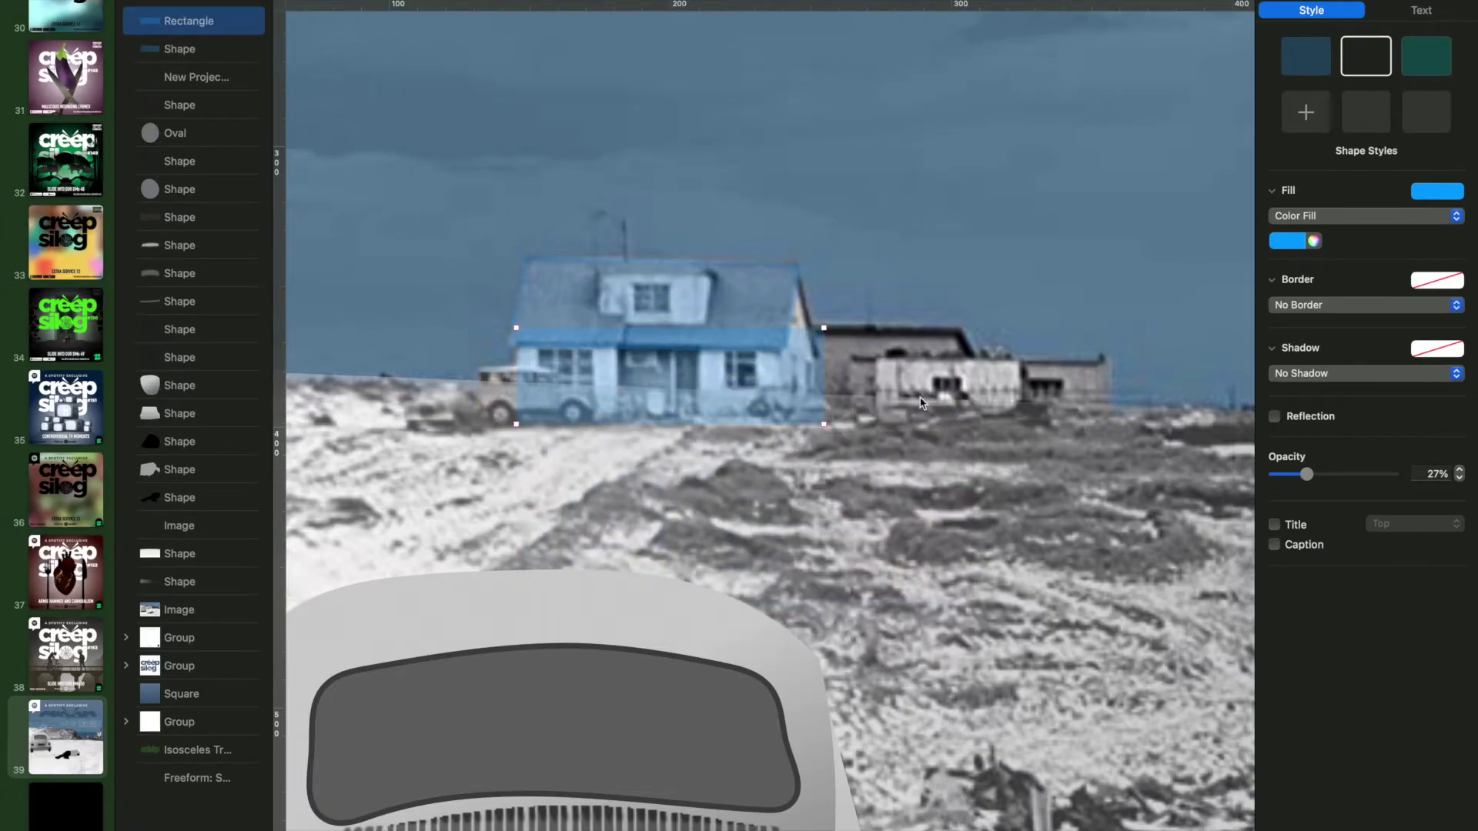
# Insert a third blue square and fit it over the low outbuilding beside the house
pyautogui.click(783, 9)
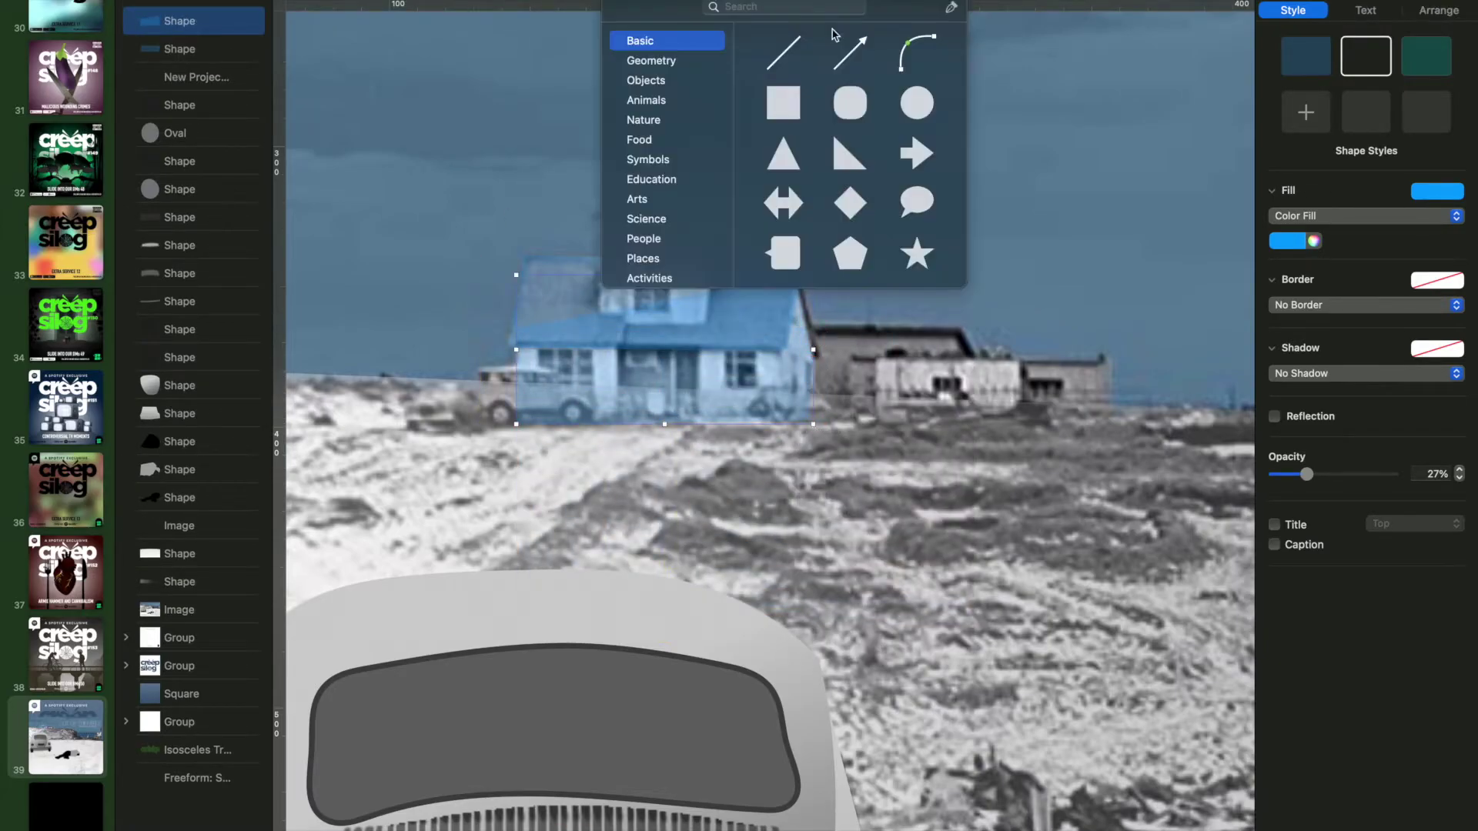
pyautogui.click(785, 115)
pyautogui.moveTo(940, 692); pyautogui.dragTo(953, 423)
pyautogui.moveTo(1078, 373); pyautogui.dragTo(993, 373)
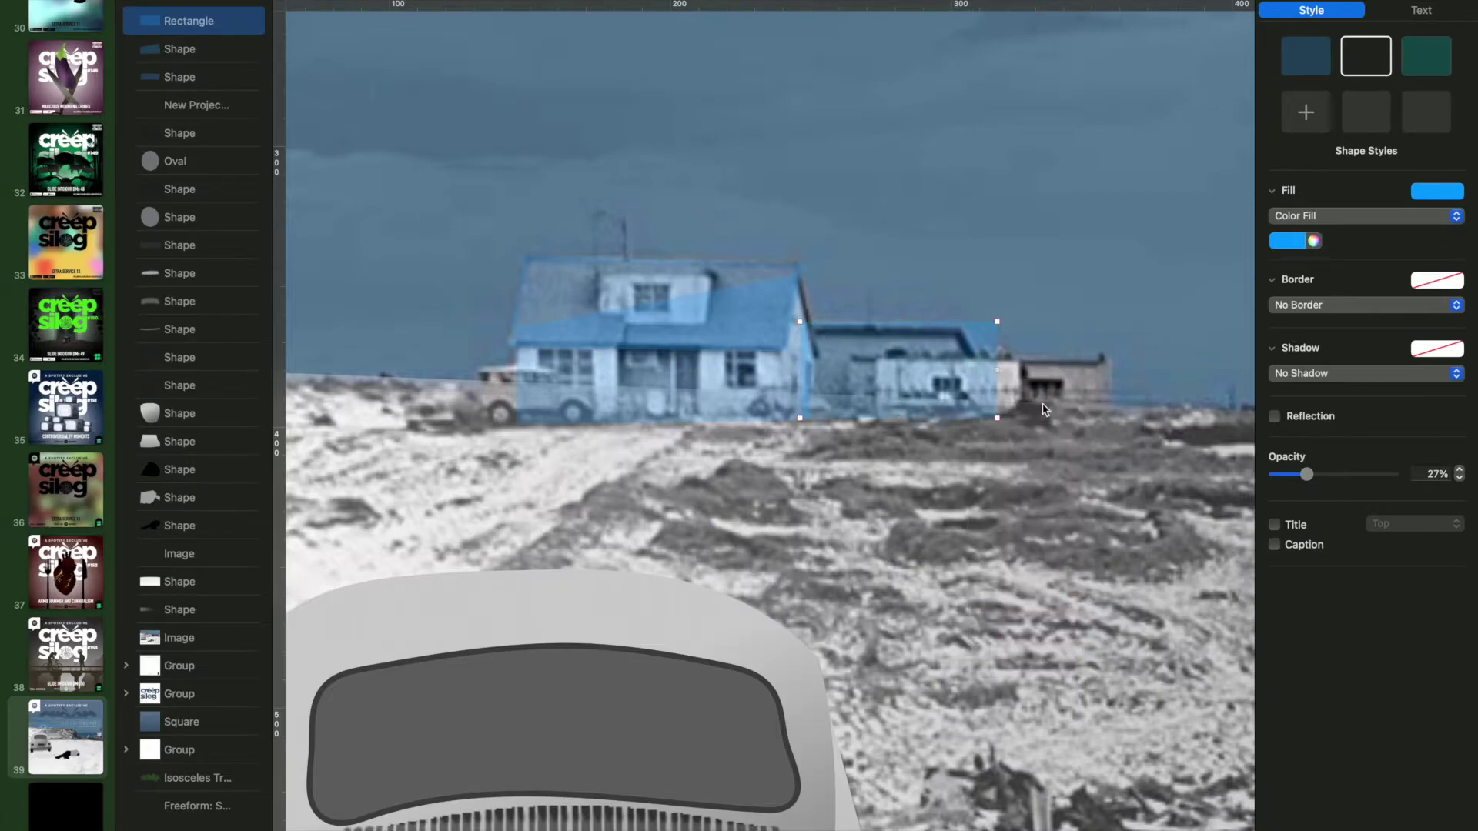
# Set the three house shapes to 100% opacity and fill them with greys sampled from the photo
pyautogui.keyDown('shift'); pyautogui.click(199, 79); pyautogui.keyUp('shift')
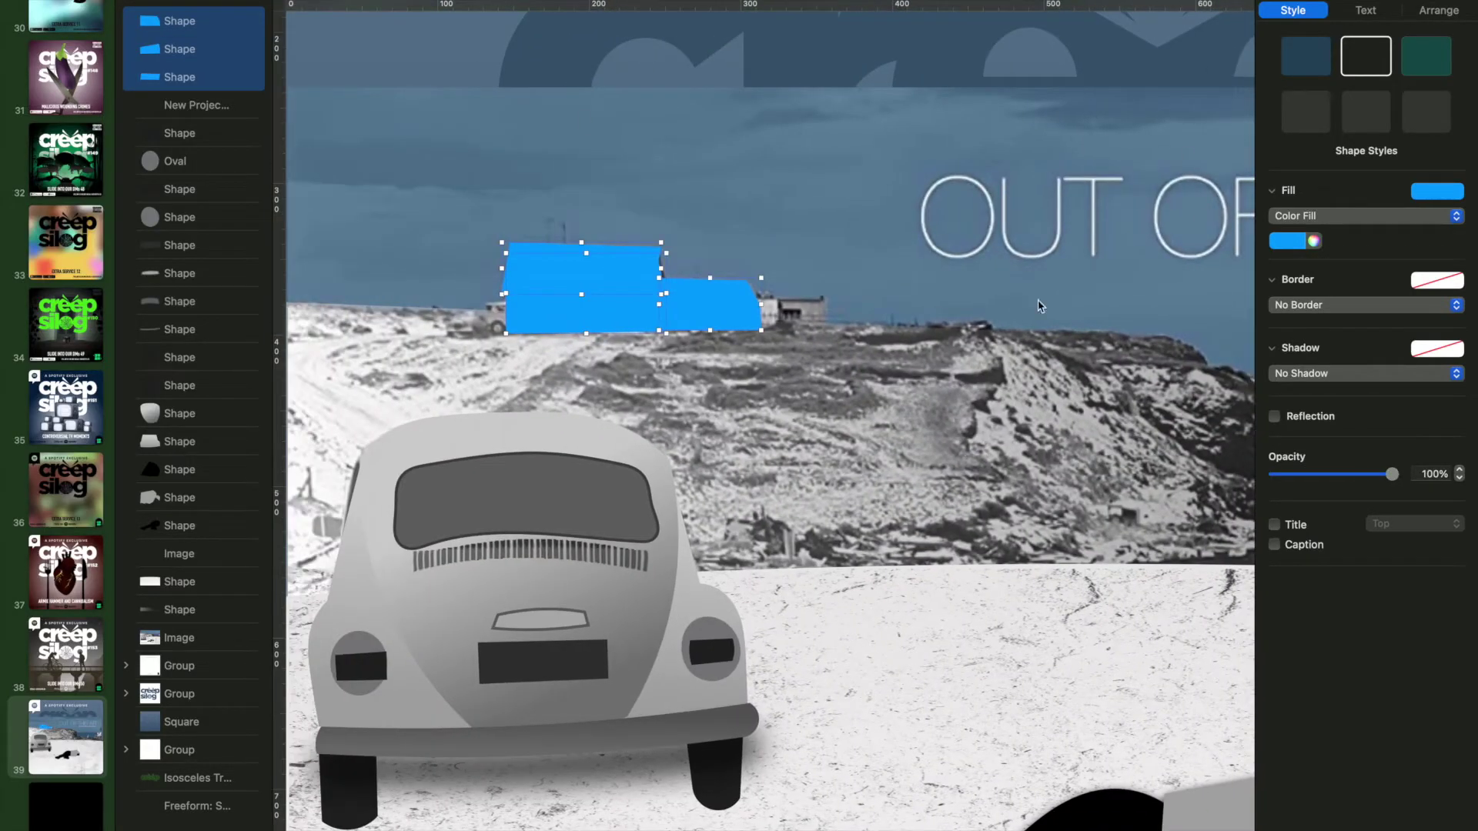
pyautogui.click(1314, 241)
pyautogui.click(1093, 811)
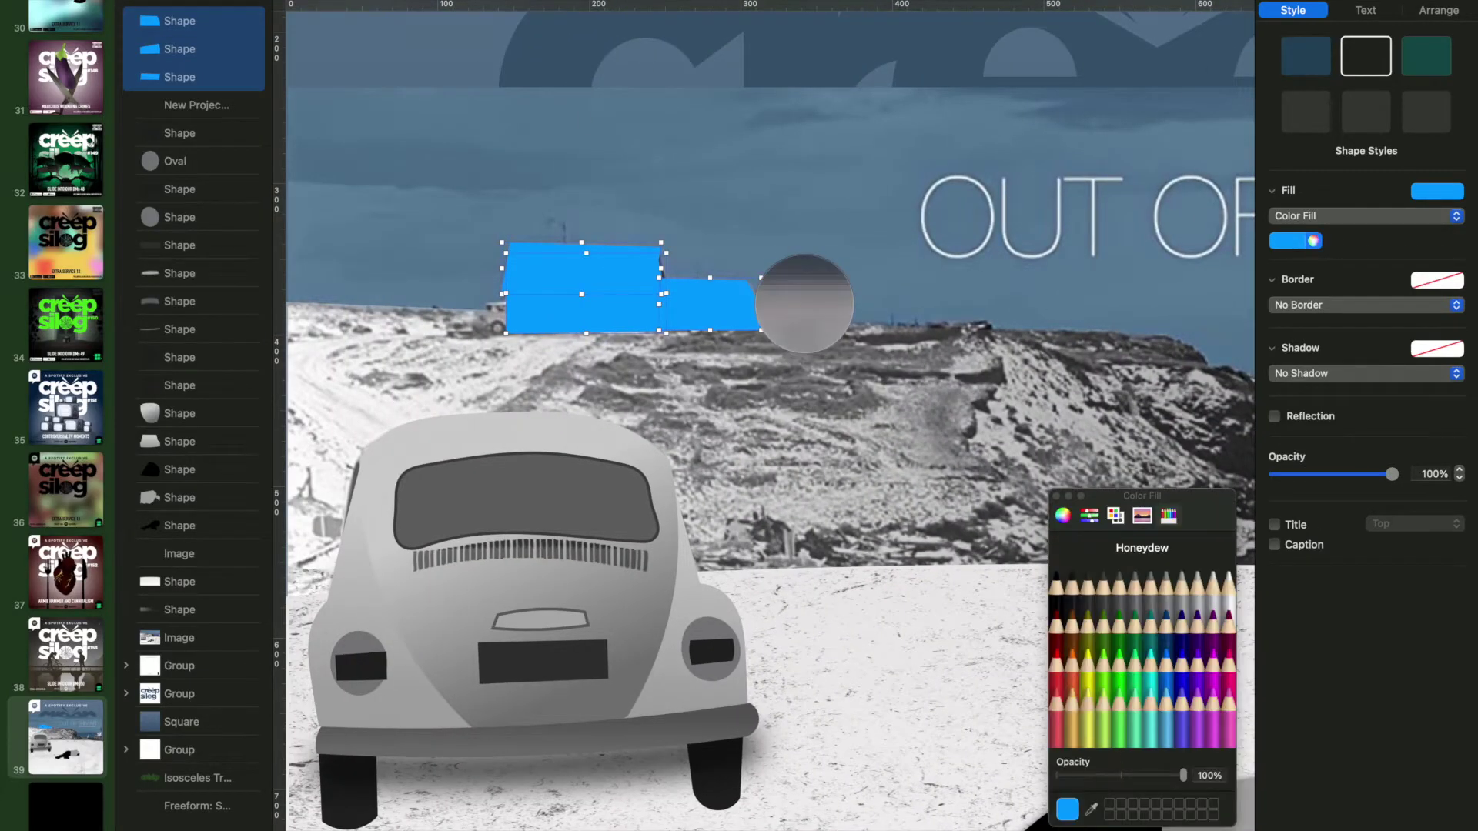
pyautogui.click(825, 304)
pyautogui.click(182, 51)
pyautogui.click(182, 21)
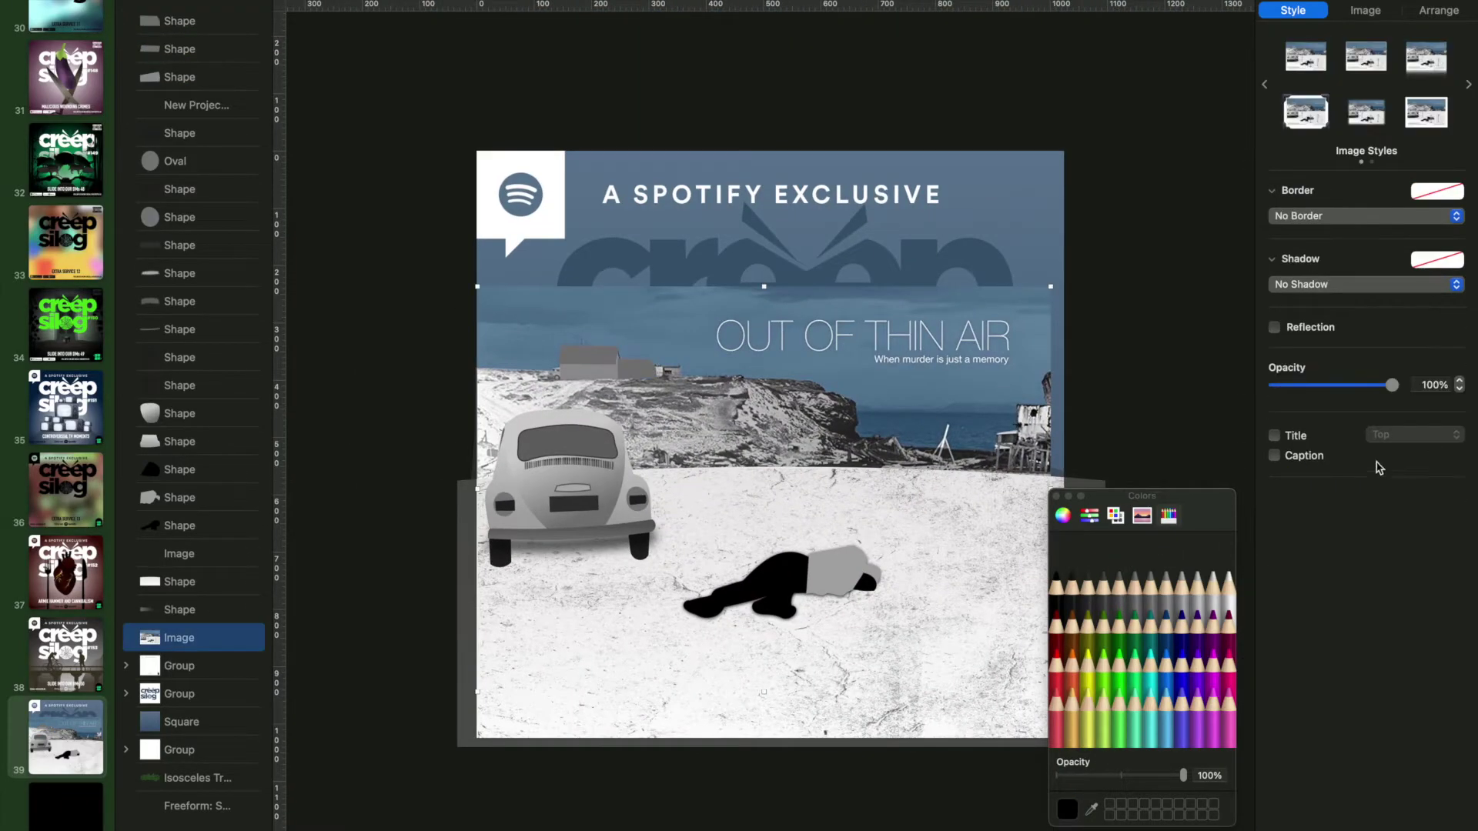
# Bring the poster photo to the front of all layers at 100% opacity
pyautogui.moveTo(1391, 384)
pyautogui.mouseDown()
pyautogui.moveTo(1262, 385)
pyautogui.moveTo(1384, 385)
pyautogui.mouseUp()
pyautogui.moveTo(201, 577); pyautogui.dragTo(201, 574)
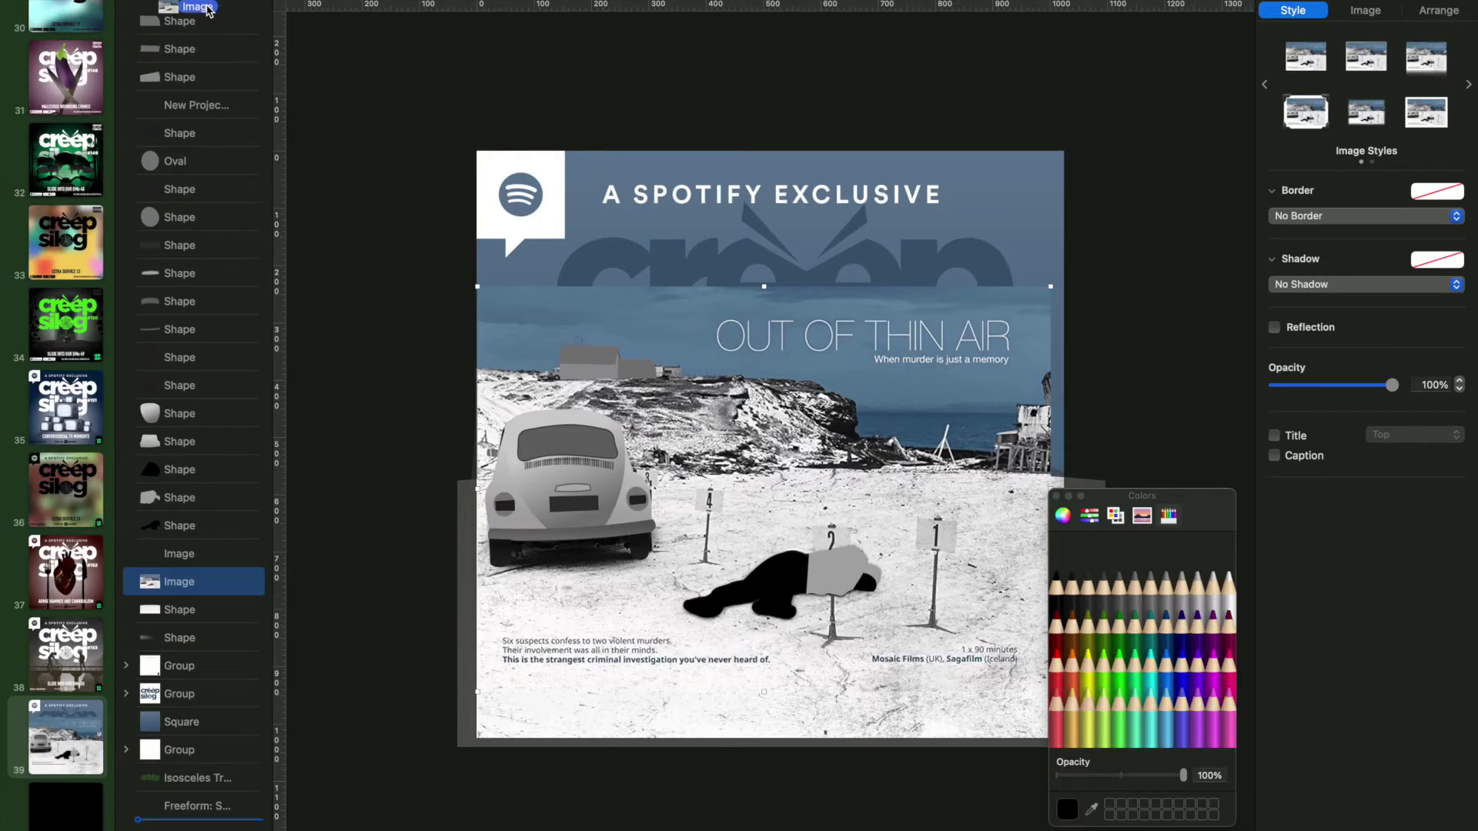
# Insert a translucent square, fit its corners to the tilted sign 6 and give it a light grey fill
pyautogui.scroll(10, 769, 600)
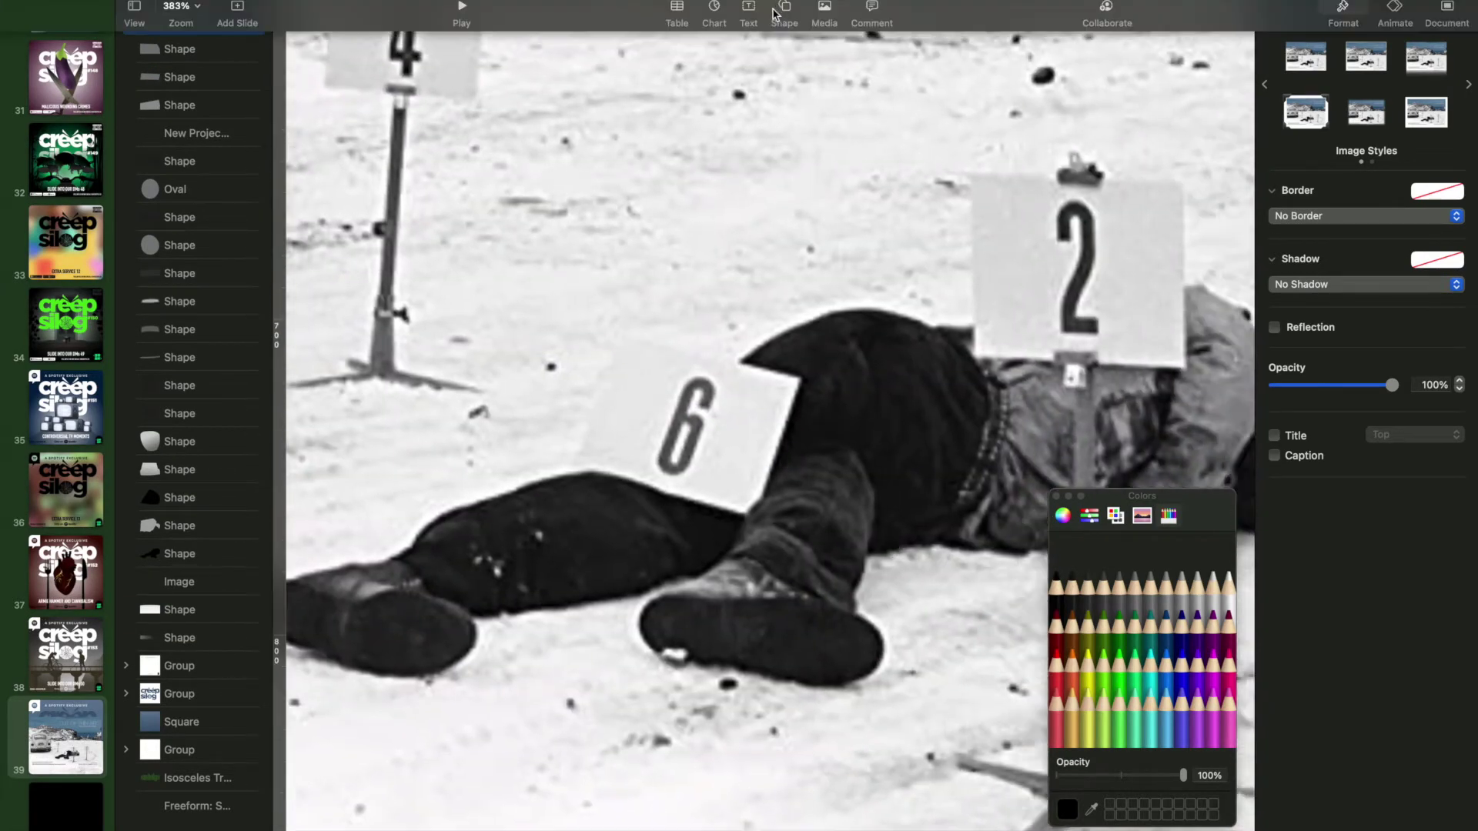
pyautogui.click(774, 13)
pyautogui.click(639, 131)
pyautogui.moveTo(643, 313); pyautogui.dragTo(620, 331)
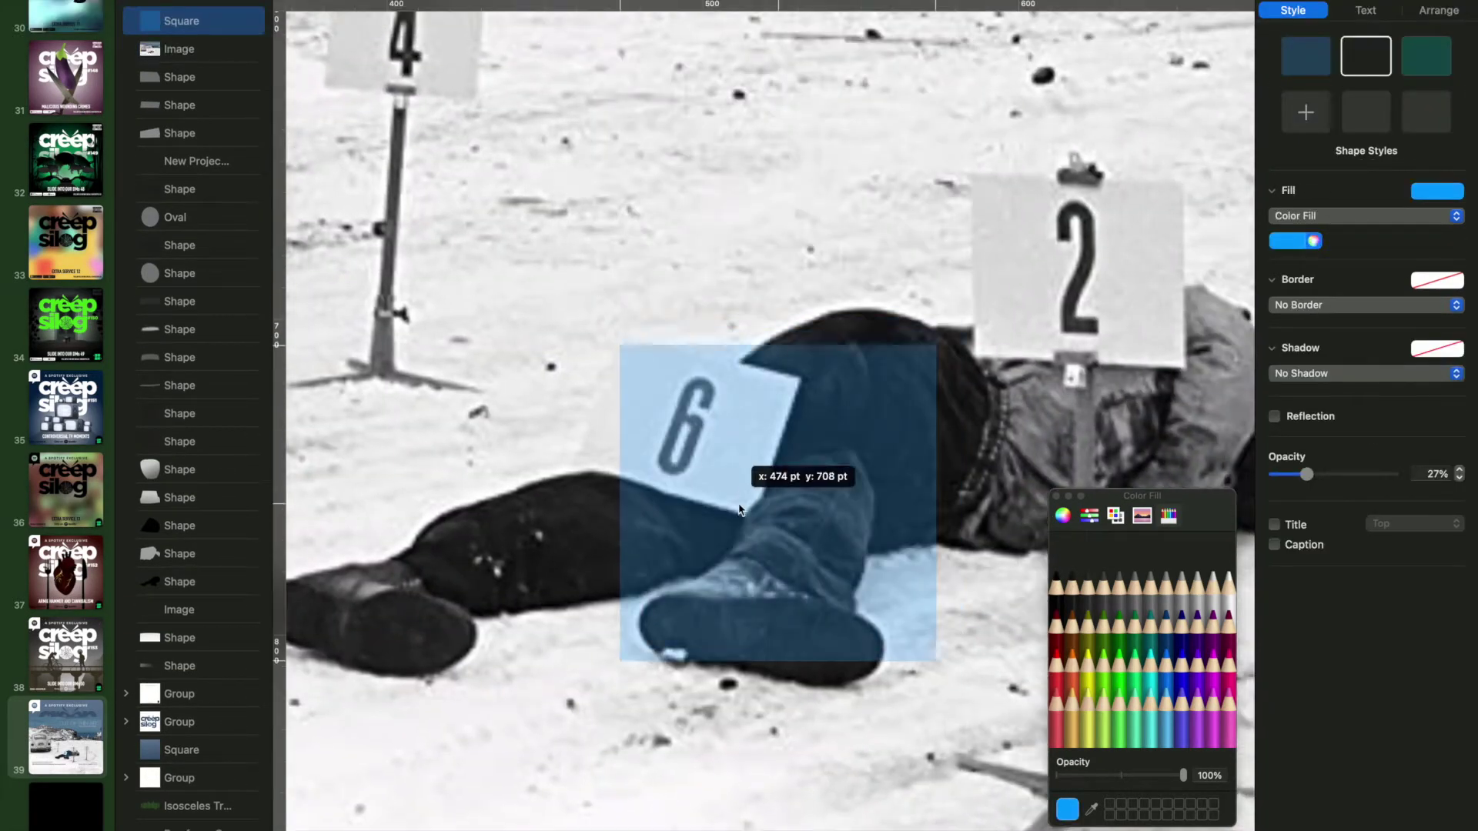
pyautogui.moveTo(933, 330); pyautogui.dragTo(802, 377)
pyautogui.moveTo(620, 636); pyautogui.dragTo(576, 454)
pyautogui.moveTo(933, 636); pyautogui.dragTo(751, 521)
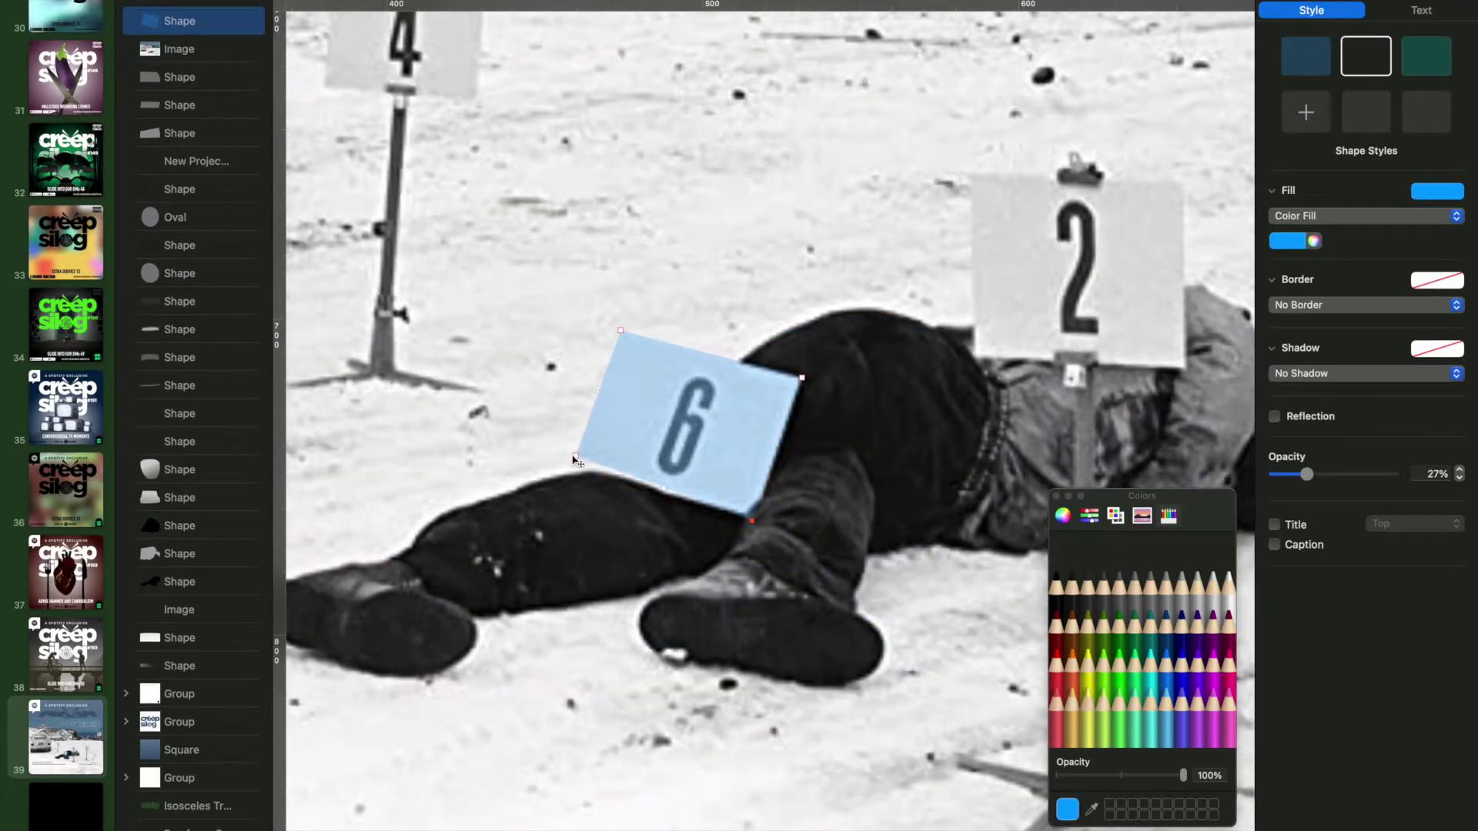
pyautogui.moveTo(1306, 474)
pyautogui.mouseDown()
pyautogui.moveTo(1393, 474)
pyautogui.moveTo(1328, 474)
pyautogui.mouseUp()
pyautogui.click(1213, 573)
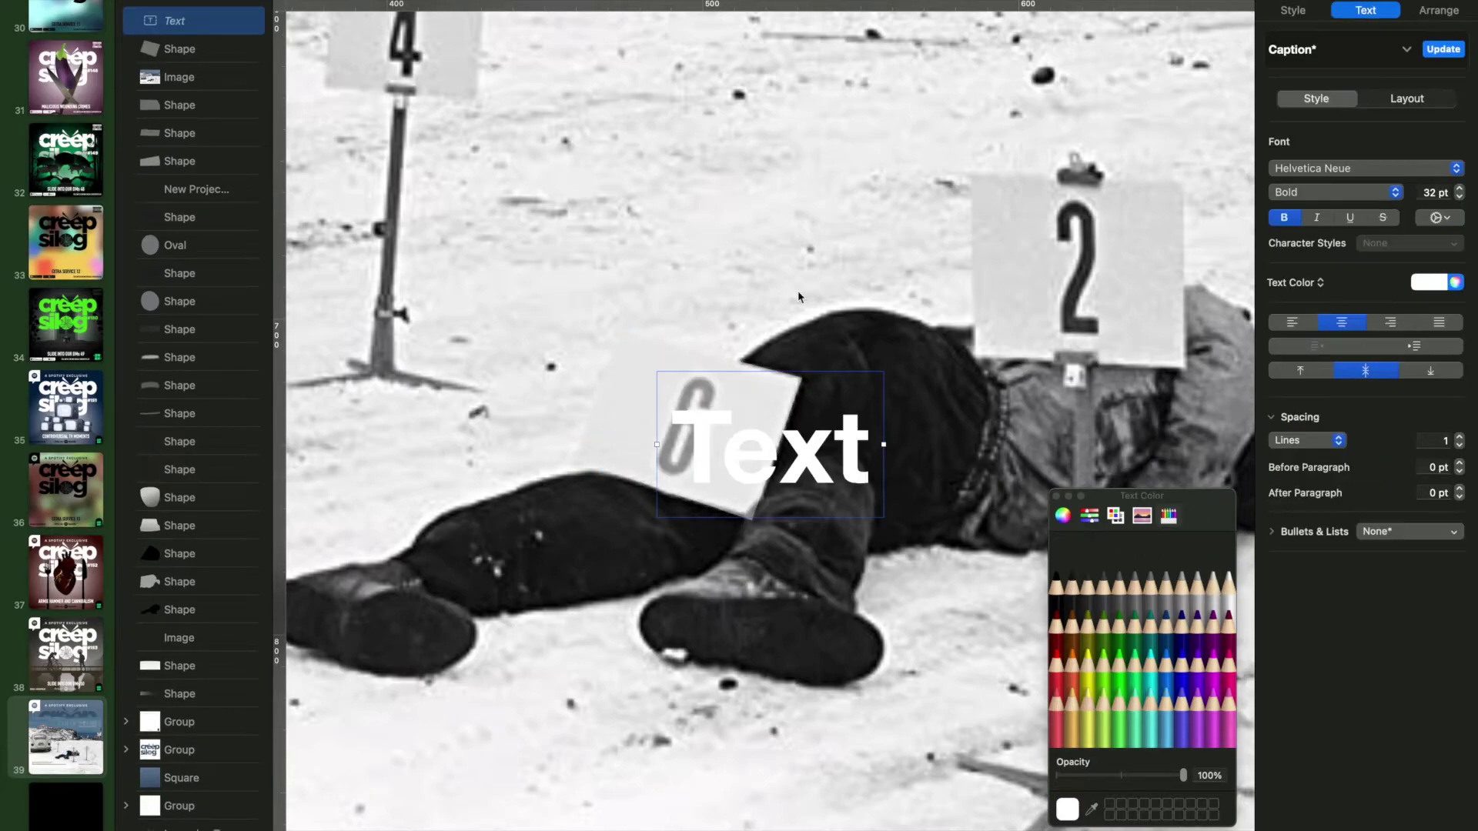
# Add the text "6" near the tilted sign and set its font to DIN Condensed
pyautogui.write('6')
pyautogui.press('super+a')
pyautogui.click(1355, 176)
pyautogui.scroll(5, 1343, 231)
pyautogui.click(1347, 67)
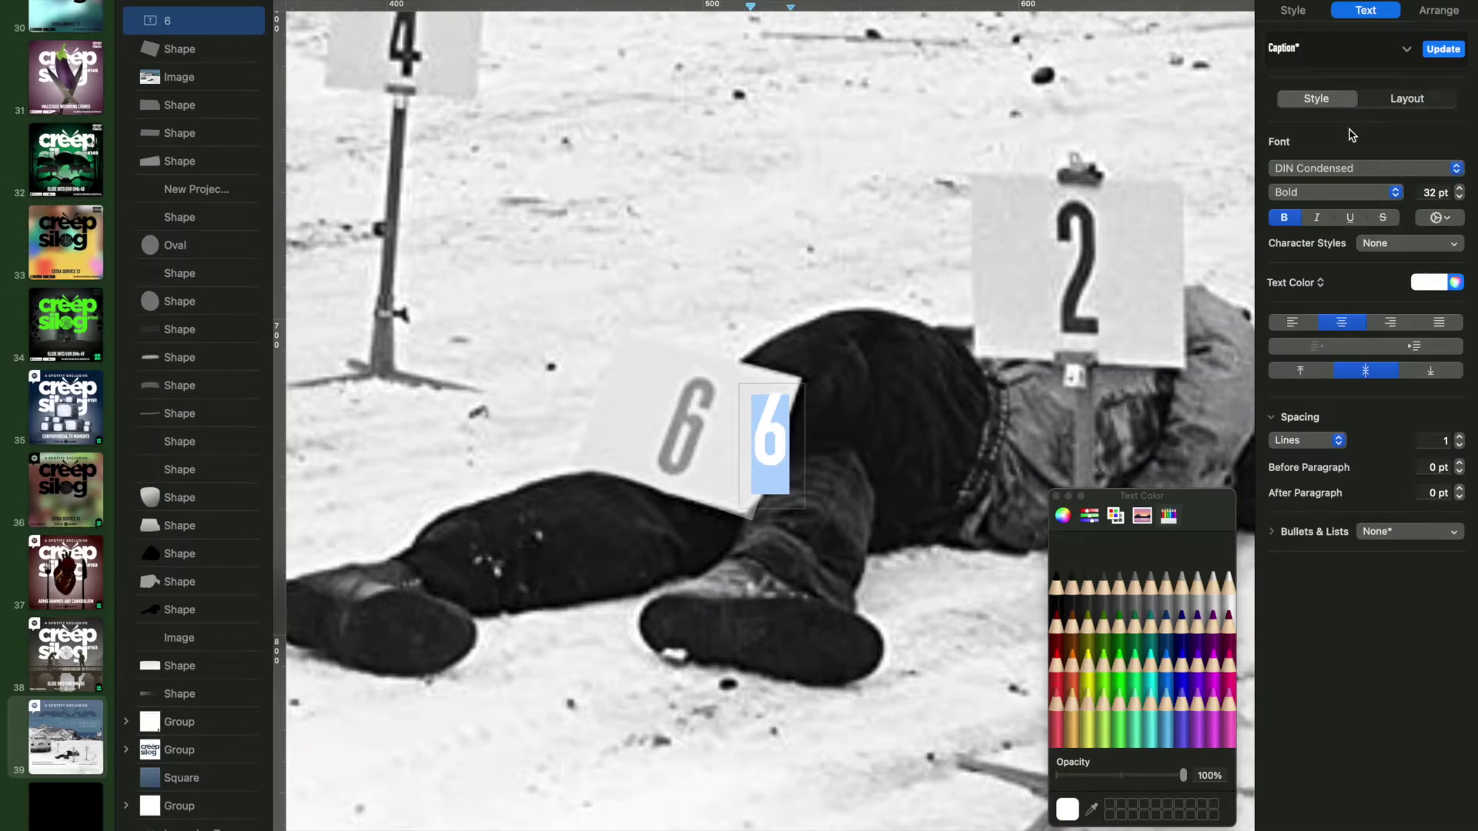
# Try other fonts on the 6, including Impact, and return it to DIN Condensed
pyautogui.click(1362, 169)
pyautogui.scroll(5, 1355, 577)
pyautogui.click(1343, 692)
pyautogui.click(1363, 168)
pyautogui.scroll(5, 1355, 461)
pyautogui.scroll(-3, 1346, 704)
pyautogui.click(1347, 608)
pyautogui.click(1367, 168)
pyautogui.scroll(10, 1366, 441)
pyautogui.scroll(-5, 1367, 440)
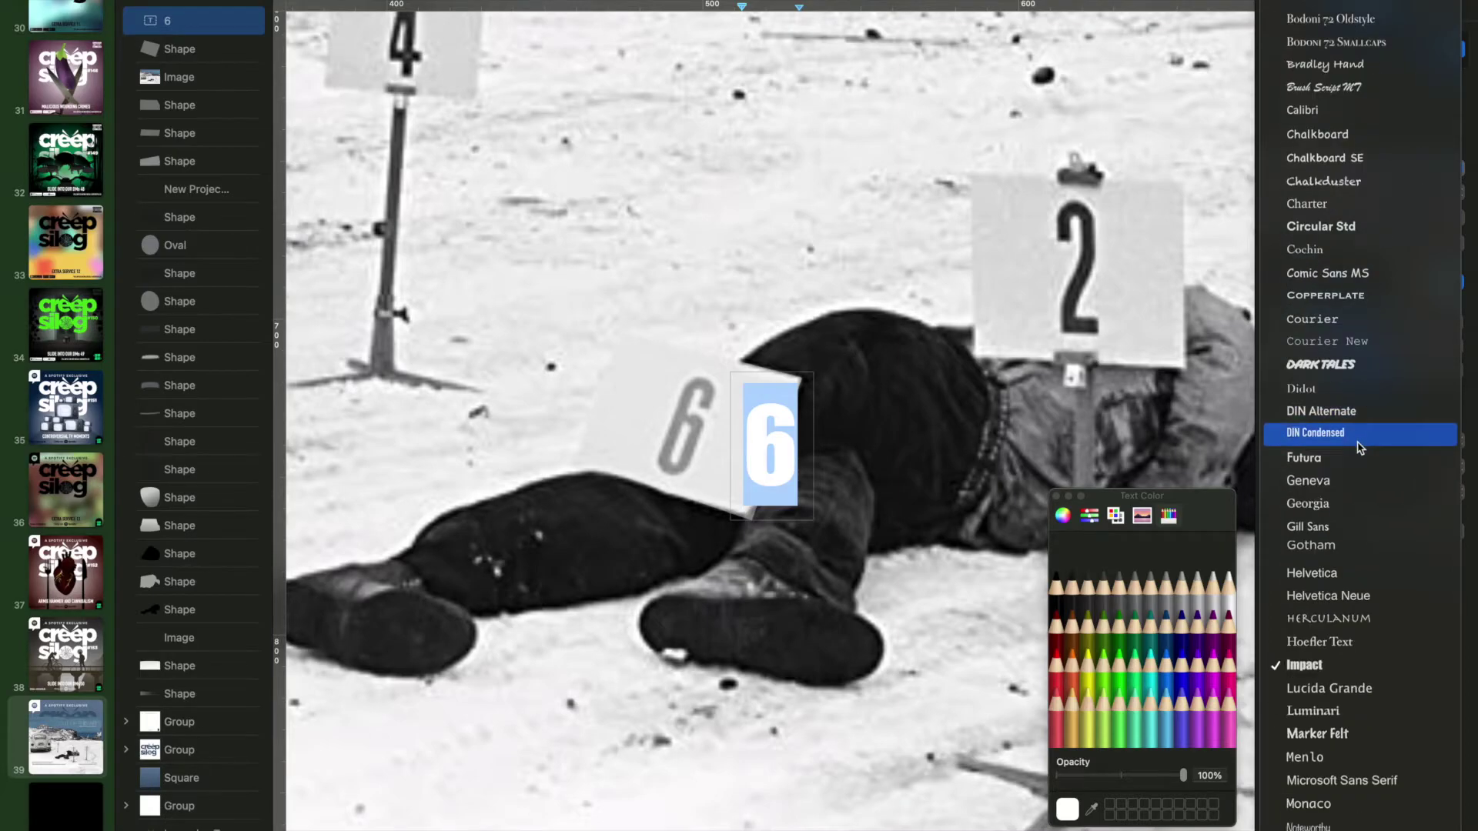
pyautogui.click(1367, 423)
# Enlarge the 6 to 47 pt, rotate it to match the sign's tilt and place it over the photographed 6
pyautogui.click(1460, 190)
pyautogui.click(1439, 10)
pyautogui.click(1386, 291)
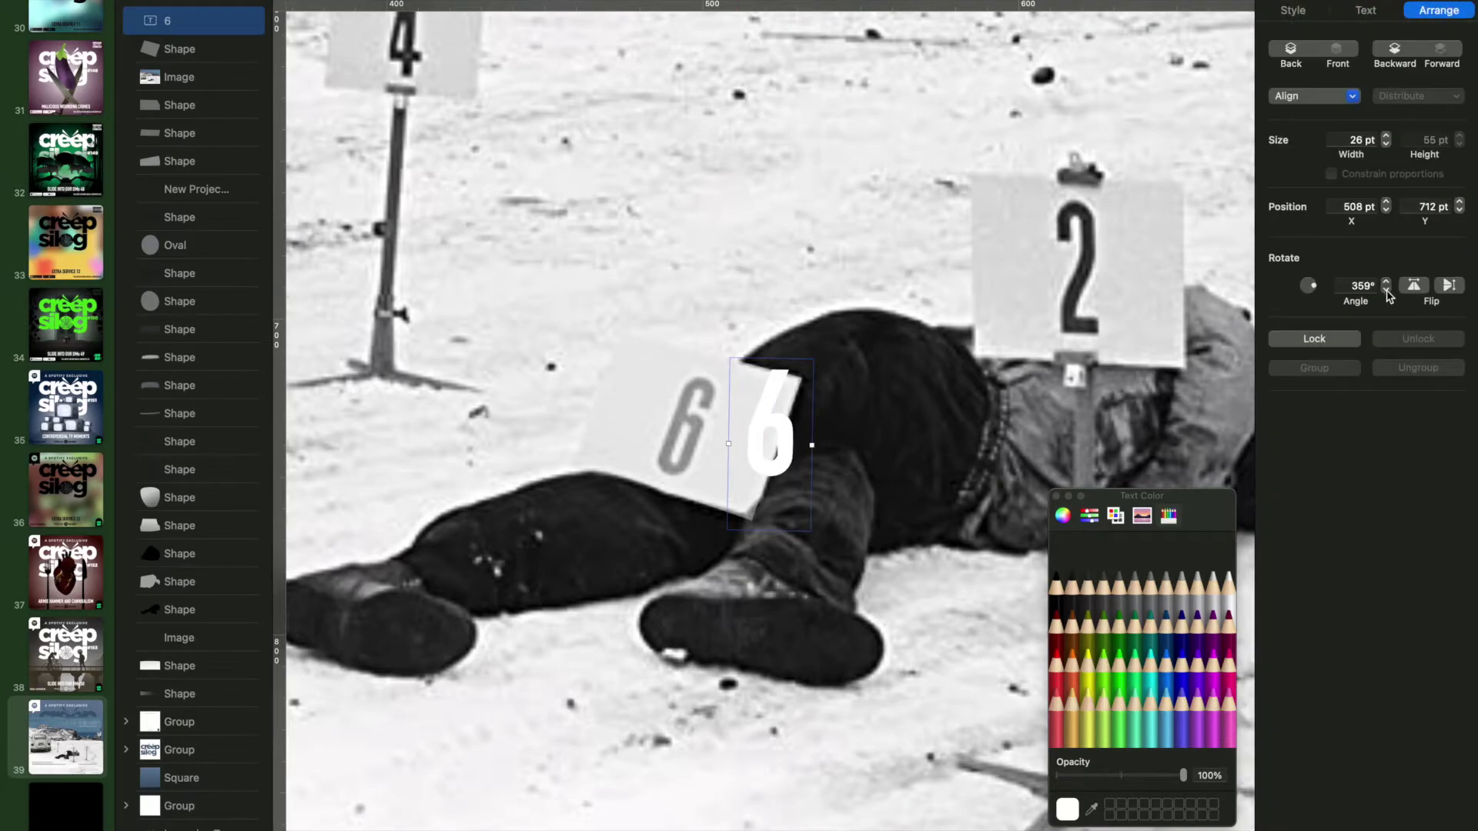
pyautogui.moveTo(790, 437); pyautogui.dragTo(702, 440)
# Colour the 6 dark grey by sampling the digit on sign 2 in the photo
pyautogui.click(1365, 10)
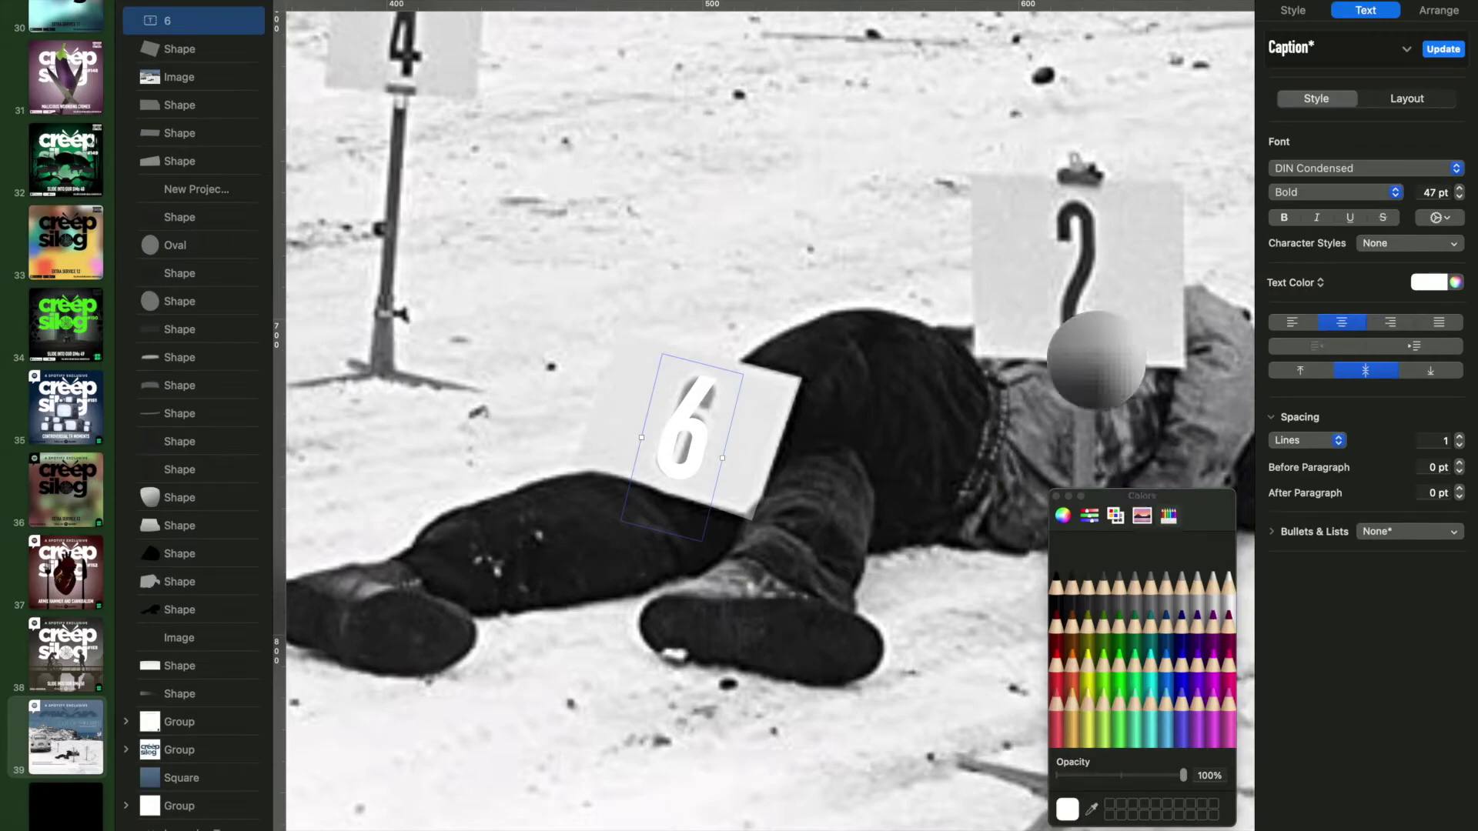
pyautogui.click(1092, 809)
pyautogui.click(1066, 314)
# Paste a translucent blue square over sign 2, make its points editable and fit its corners to the sign
pyautogui.hscroll(5, 884, 248)
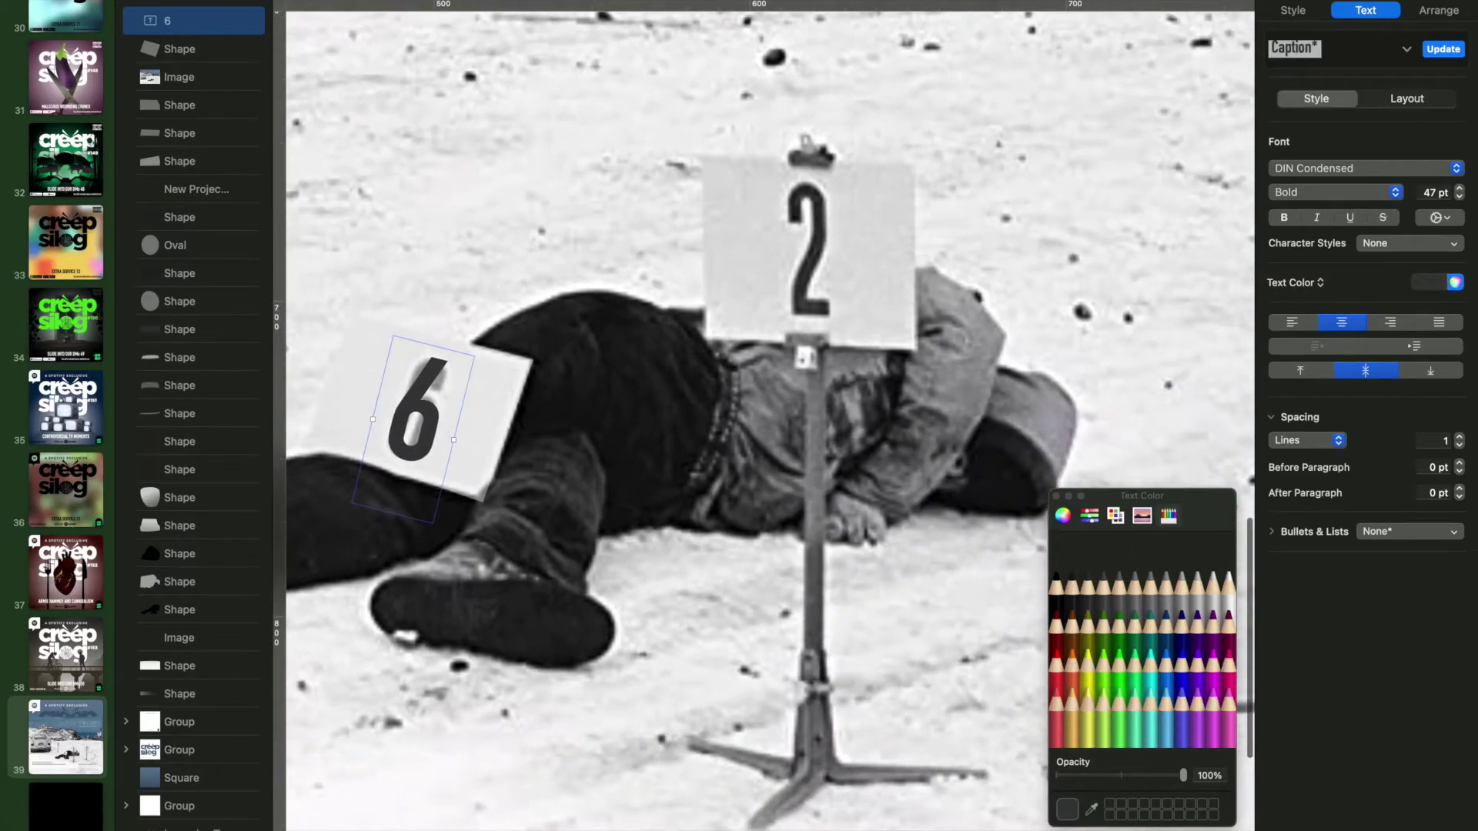
pyautogui.press('super+v')
pyautogui.moveTo(774, 445); pyautogui.dragTo(829, 278)
pyautogui.rightClick(830, 278)
pyautogui.click(862, 517)
pyautogui.moveTo(698, 476); pyautogui.dragTo(702, 337)
# Paste another translucent blue square beneath sign 2 and narrow it to the width of the post
pyautogui.hscroll(3, 702, 337)
pyautogui.scroll(-3, 702, 337)
pyautogui.press('super+v')
pyautogui.moveTo(728, 209); pyautogui.dragTo(800, 443)
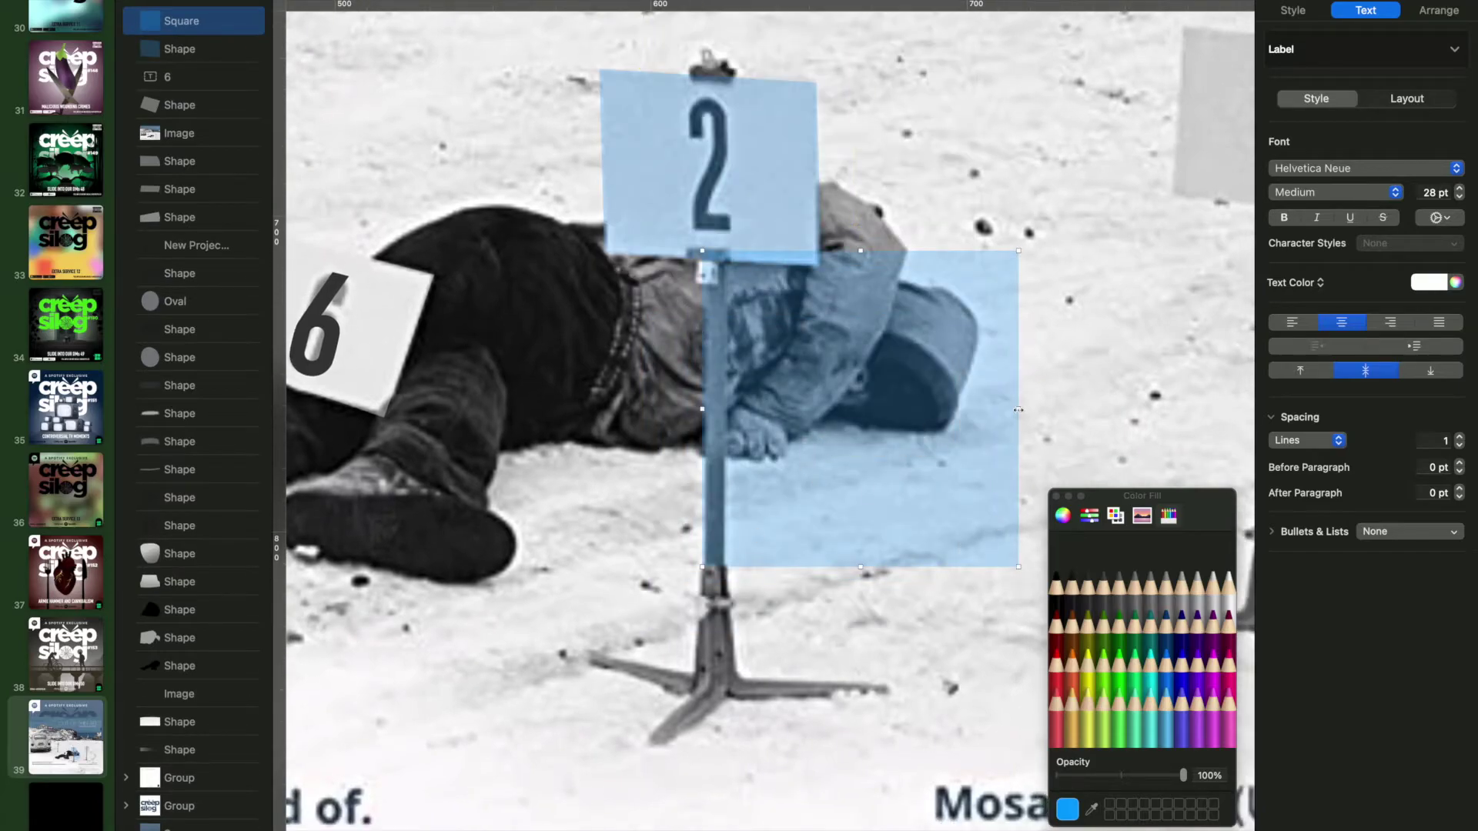
pyautogui.moveTo(1013, 400); pyautogui.dragTo(724, 391)
# Make the post shape's points editable and trace the three tripod legs at its base
pyautogui.rightClick(712, 566)
pyautogui.click(745, 805)
pyautogui.moveTo(702, 566); pyautogui.dragTo(594, 661)
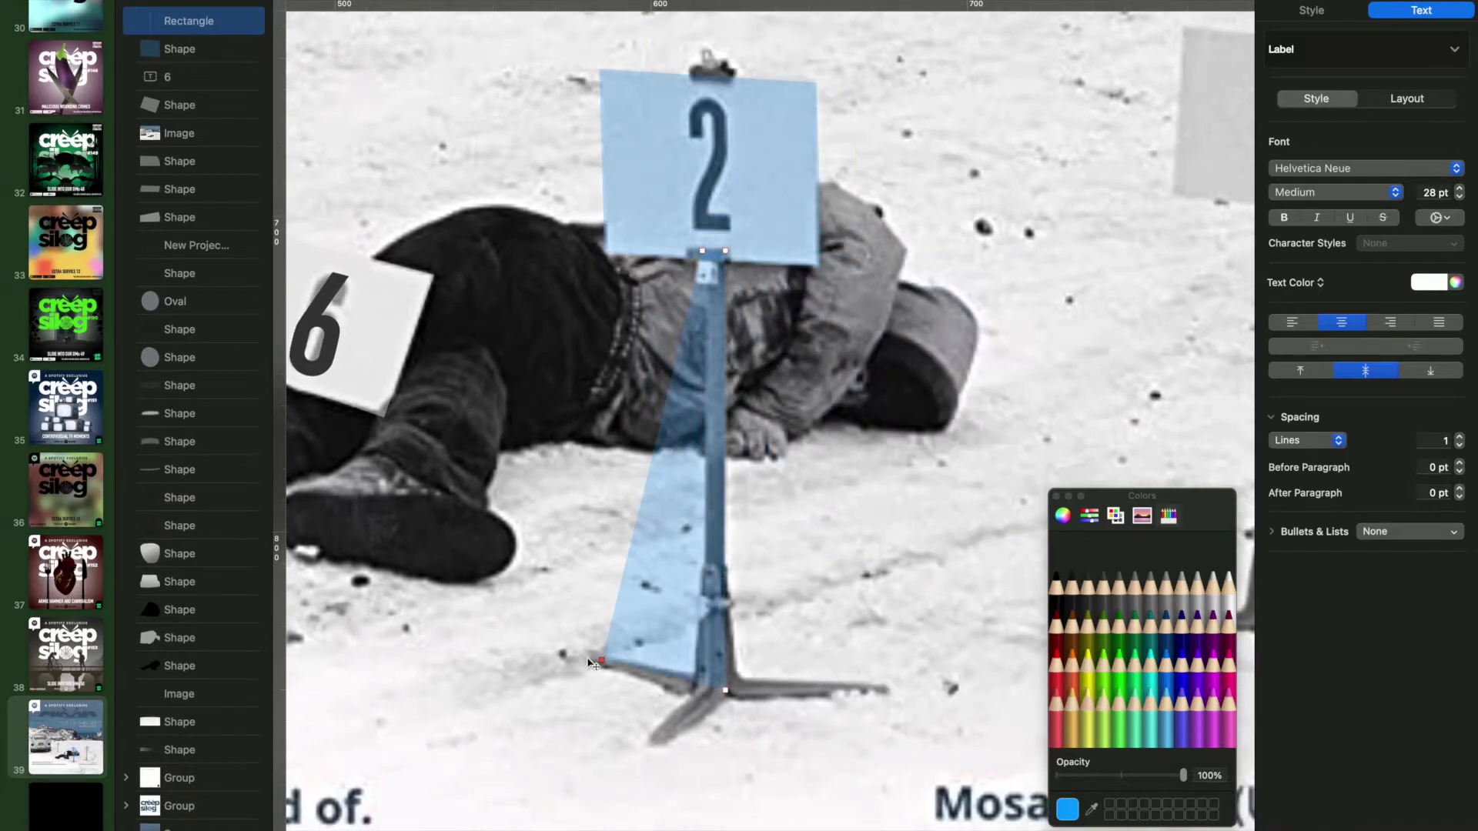
pyautogui.moveTo(647, 455); pyautogui.dragTo(701, 676)
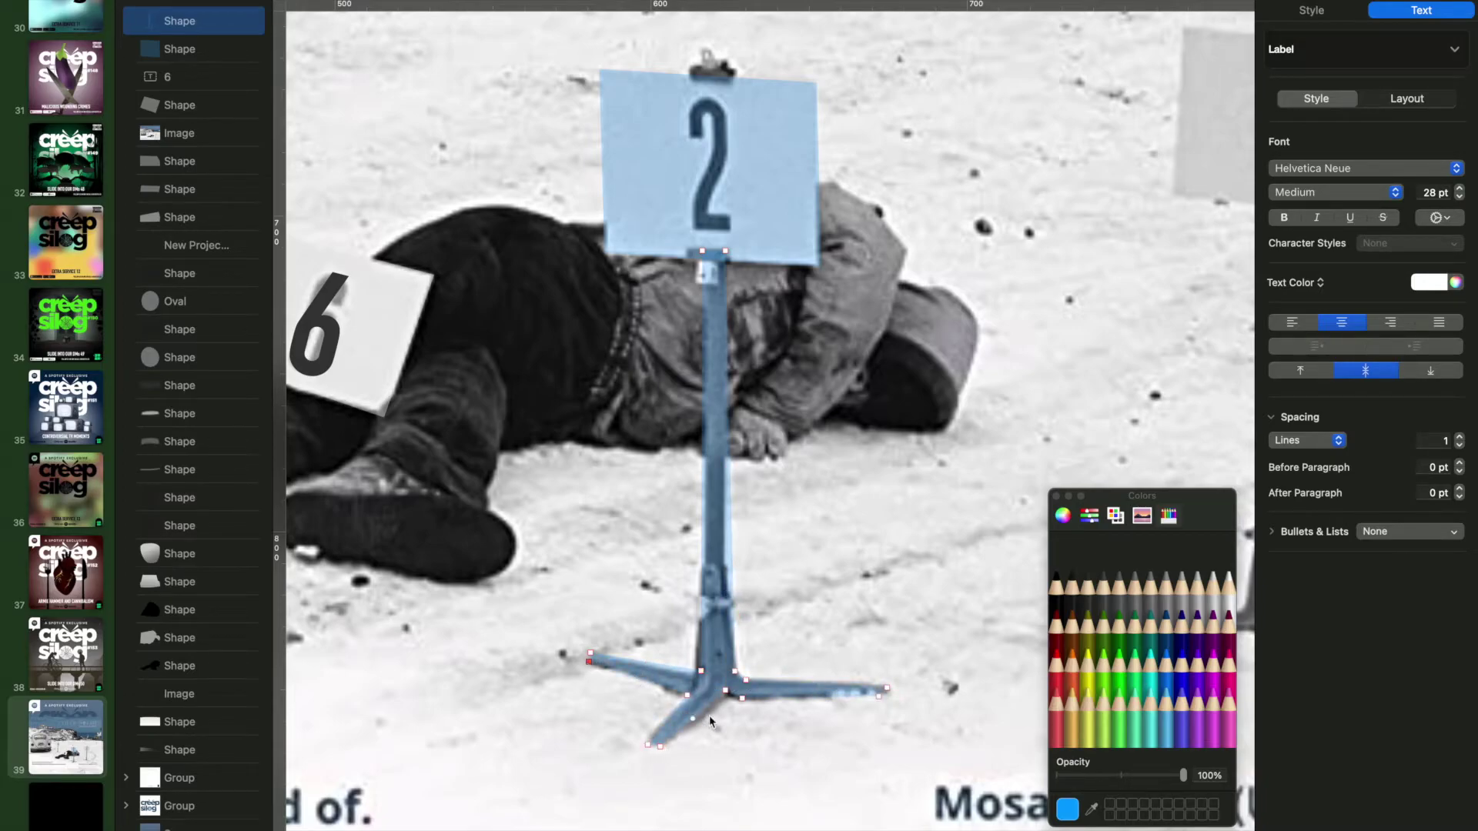
# Fill the stand of sign 2 with the dark grey sampled from sign 1's post, at 100% opacity
pyautogui.scroll(-5, 710, 256)
pyautogui.scroll(3, 847, 462)
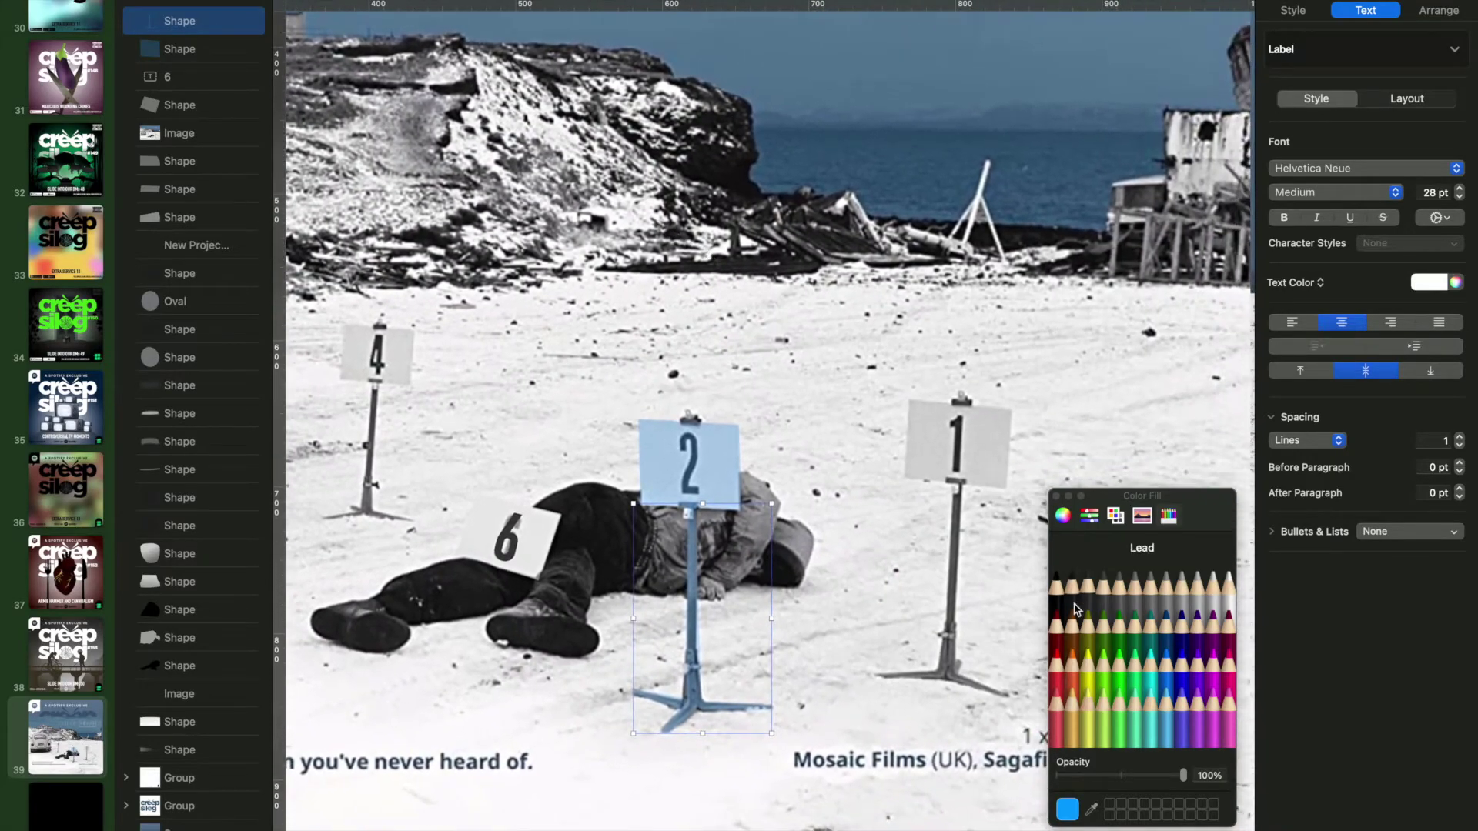
pyautogui.click(1293, 10)
pyautogui.click(1091, 809)
pyautogui.click(956, 539)
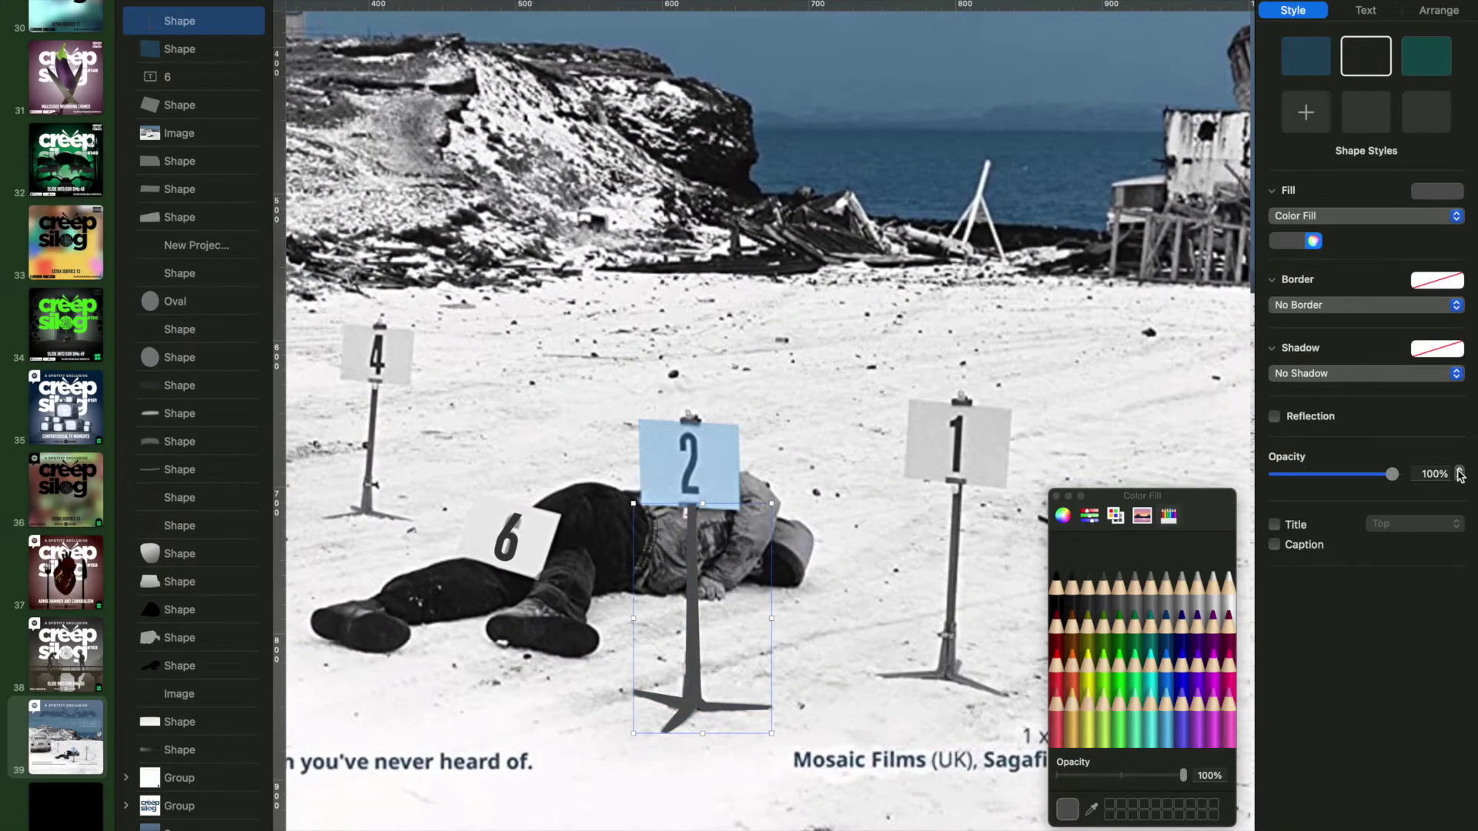
# Duplicate sign 2's dark grey stand onto sign 1's stand, rotate it to 355° and fit it to the tripod
pyautogui.moveTo(696, 601); pyautogui.dragTo(950, 588)
pyautogui.click(1438, 10)
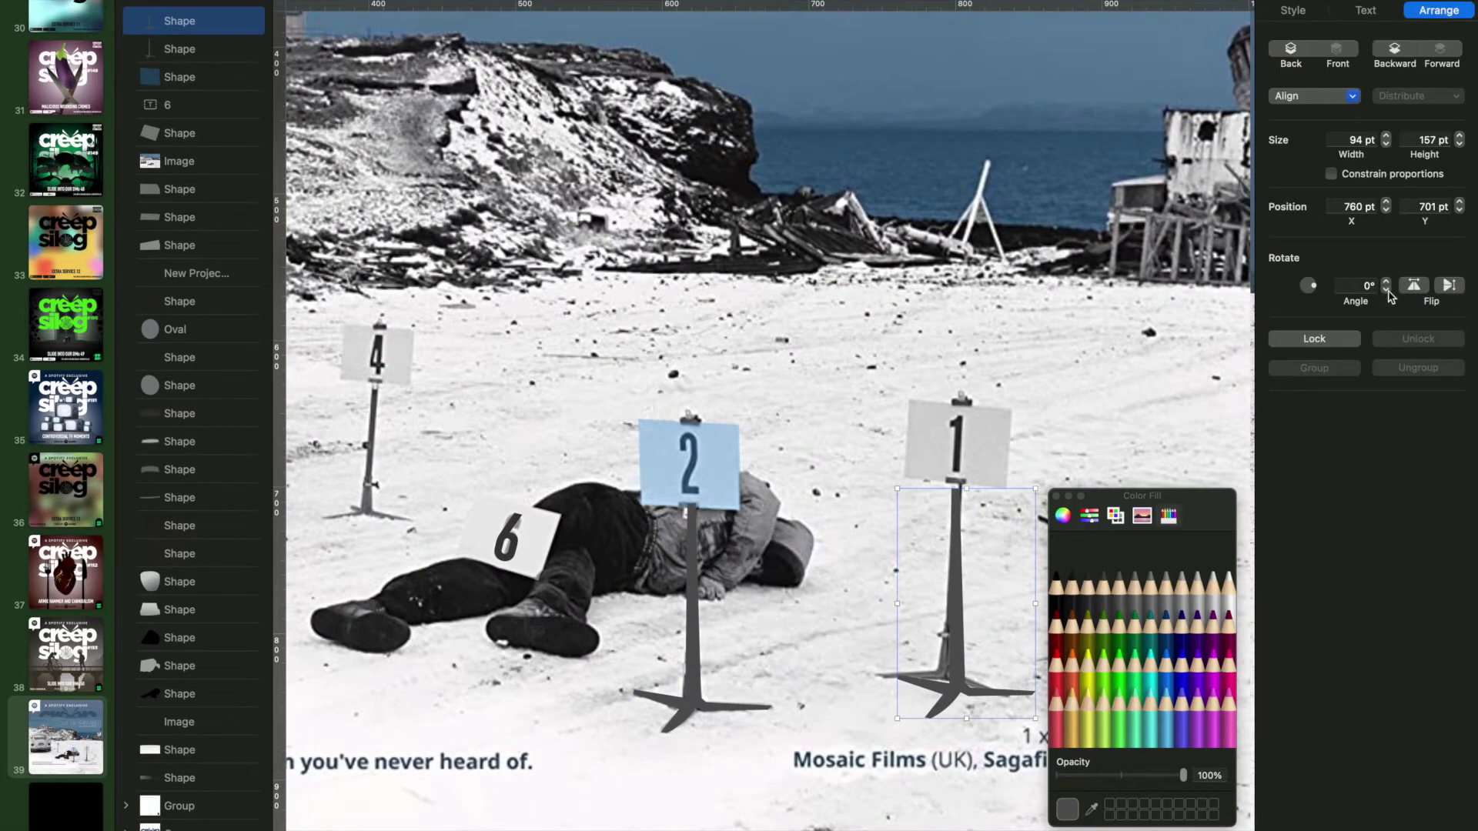
pyautogui.click(1386, 290)
pyautogui.doubleClick(948, 695)
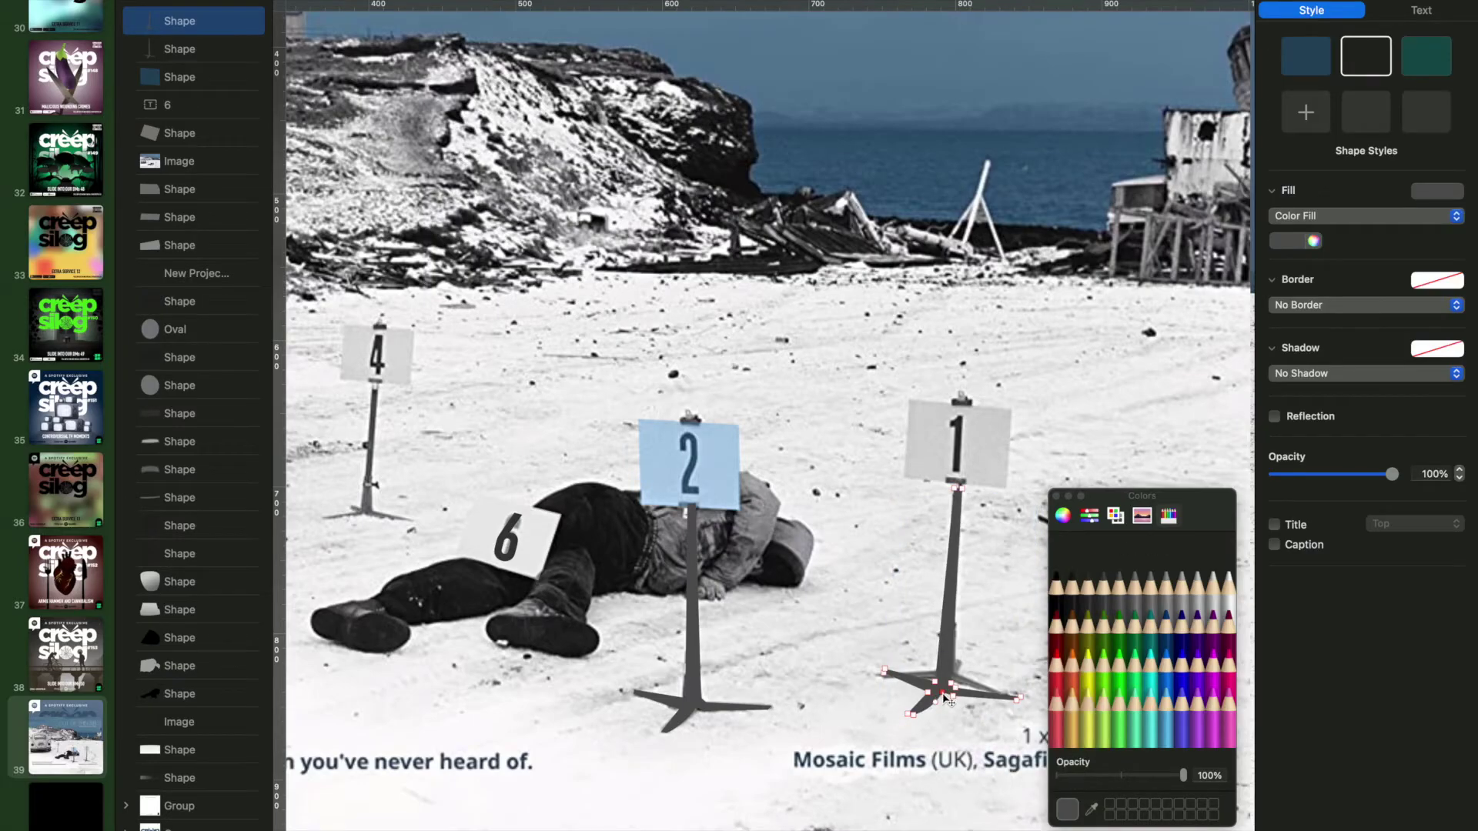
pyautogui.press('Escape')
# Paste another copy of the stand, shrink it to 62 × 103 pt and place it over sign 4's stand
pyautogui.press('super+v')
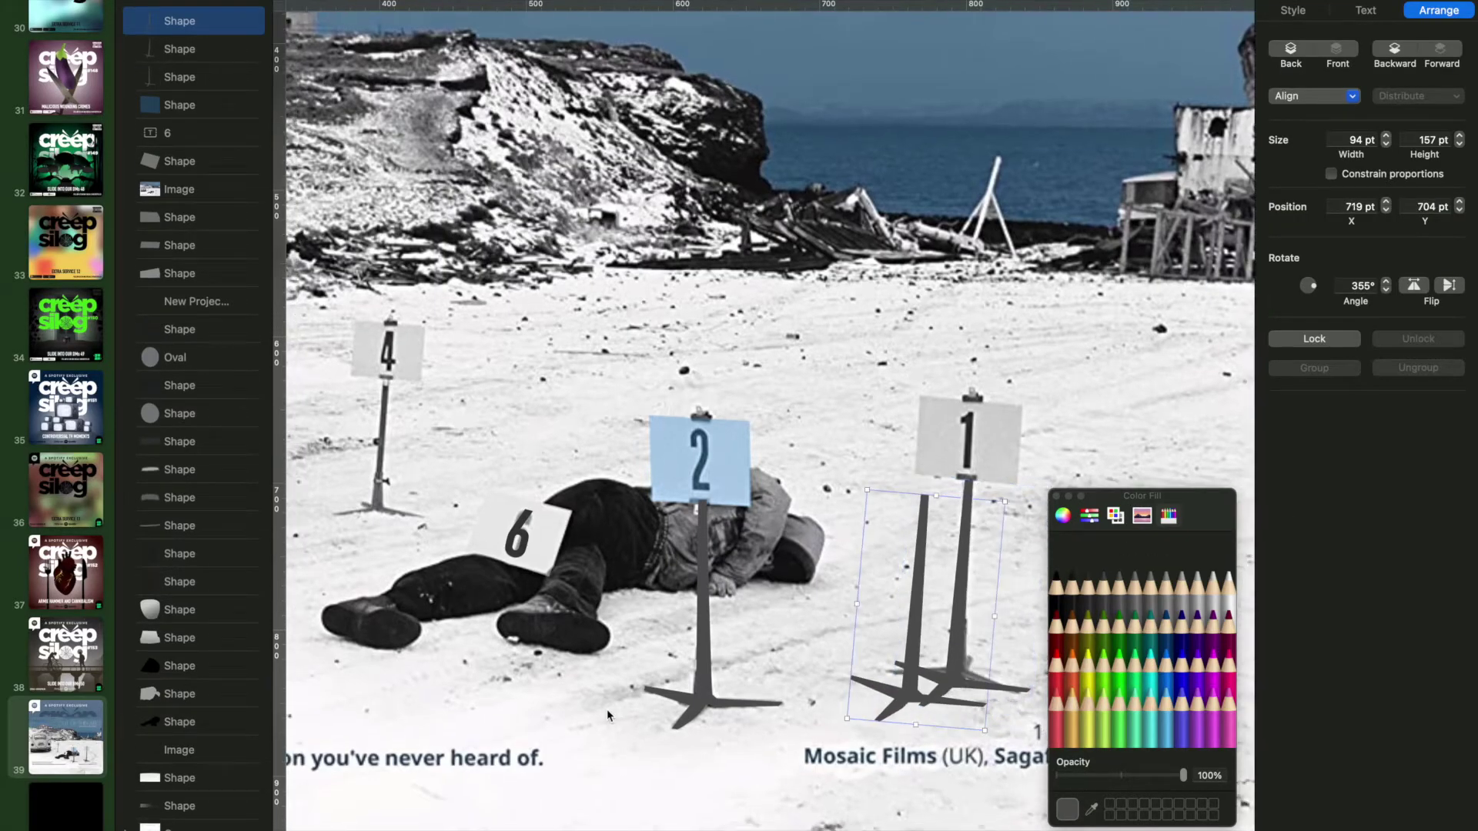
pyautogui.moveTo(435, 584); pyautogui.dragTo(378, 576)
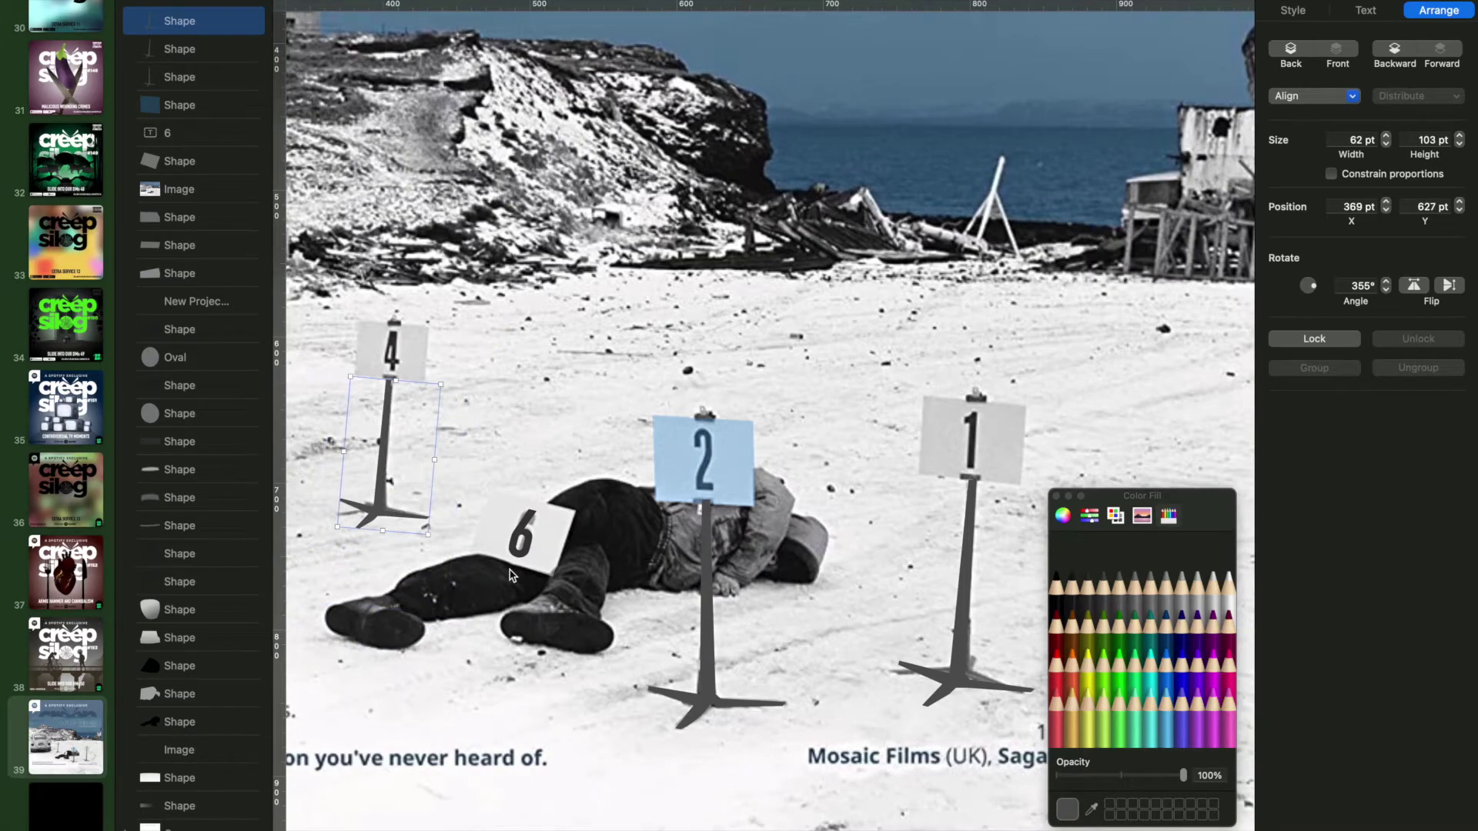
pyautogui.rightClick(961, 579)
pyautogui.click(1003, 823)
pyautogui.press('Escape')
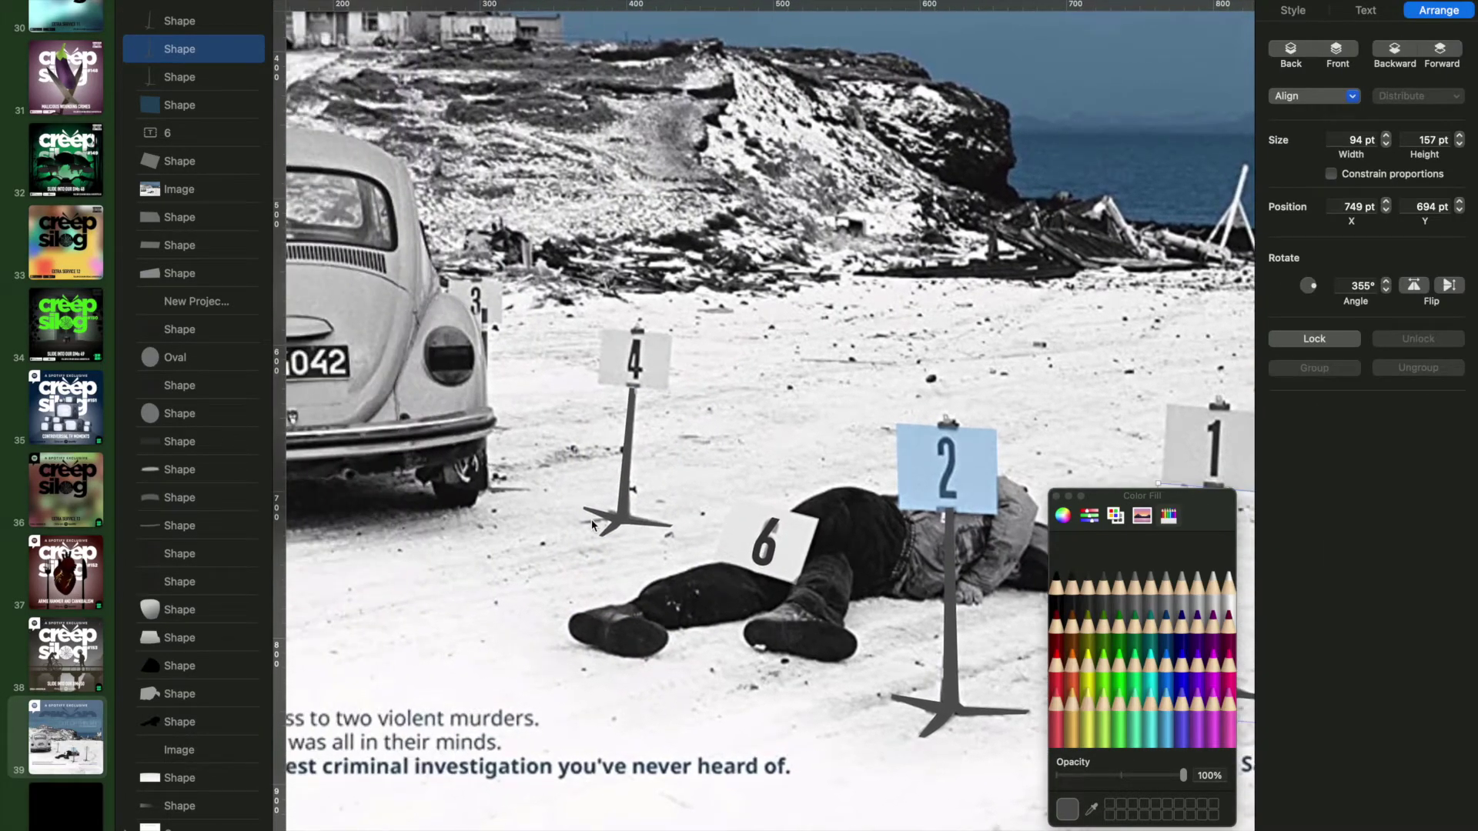
# Add a translucent blue square over sign 1, make its points editable and fit its corners to the sign
pyautogui.click(784, 1)
pyautogui.moveTo(782, 95); pyautogui.dragTo(1013, 444)
pyautogui.rightClick(1013, 444)
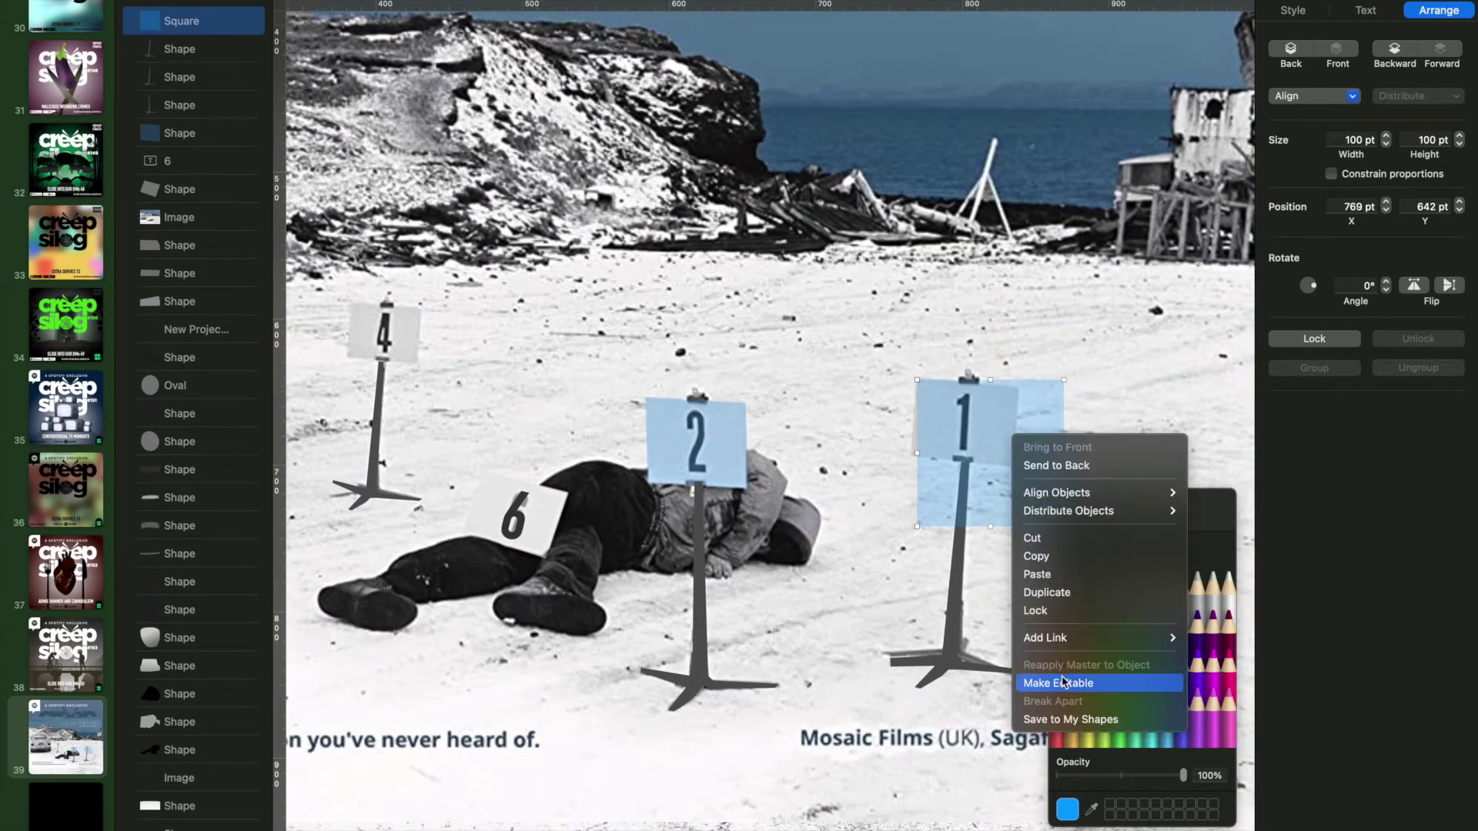
pyautogui.click(1088, 676)
pyautogui.hscroll(1, 1000, 492)
pyautogui.moveTo(1065, 527); pyautogui.dragTo(987, 479)
pyautogui.hscroll(-3, 981, 392)
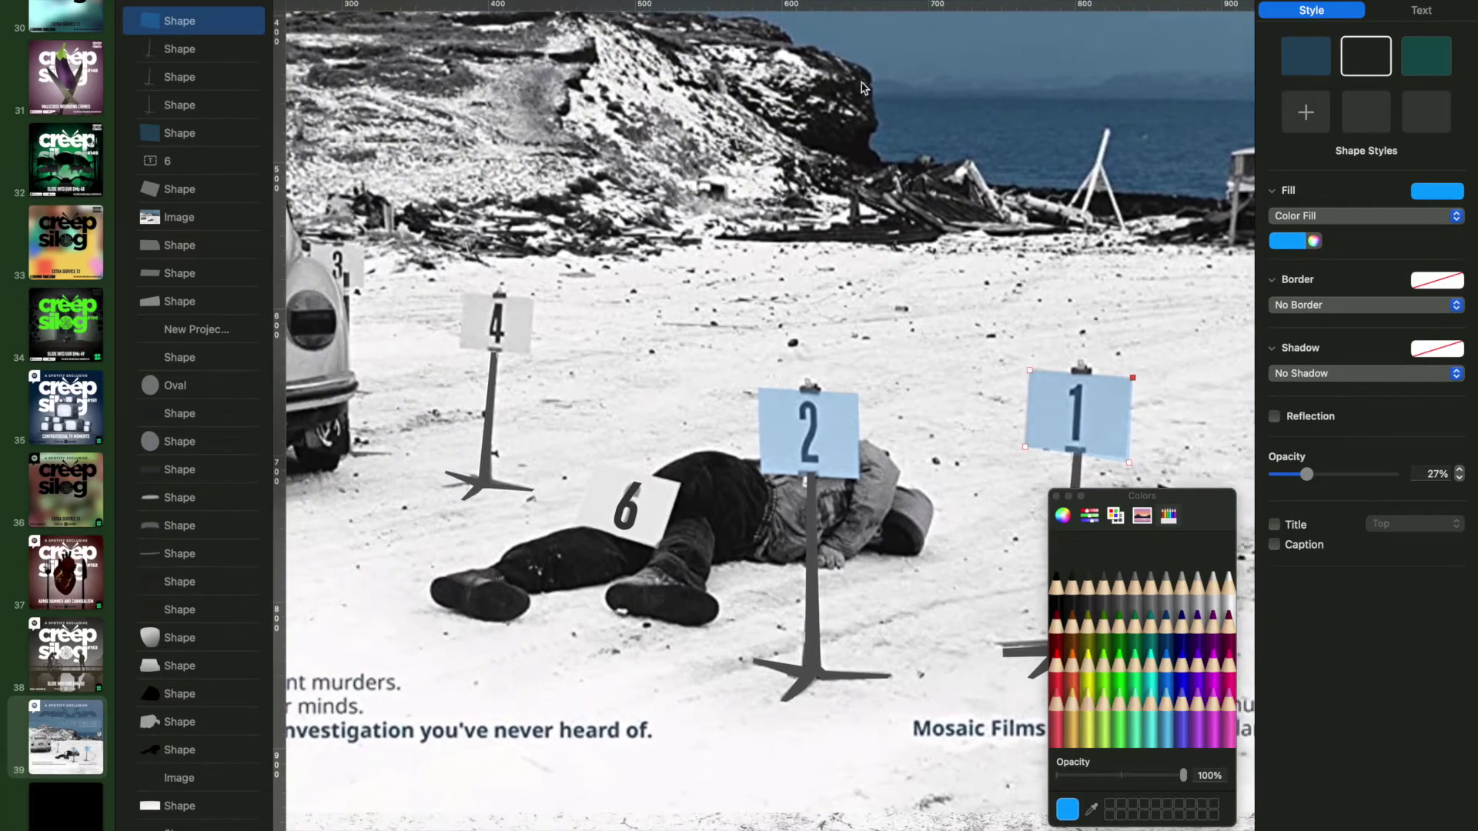
# Add another translucent blue square over sign 4, make it editable and fit its corners to the sign
pyautogui.click(783, 2)
pyautogui.click(782, 95)
pyautogui.moveTo(801, 460); pyautogui.dragTo(536, 360)
pyautogui.rightClick(488, 364)
pyautogui.click(528, 613)
pyautogui.moveTo(610, 290); pyautogui.dragTo(533, 296)
pyautogui.moveTo(607, 436); pyautogui.dragTo(532, 353)
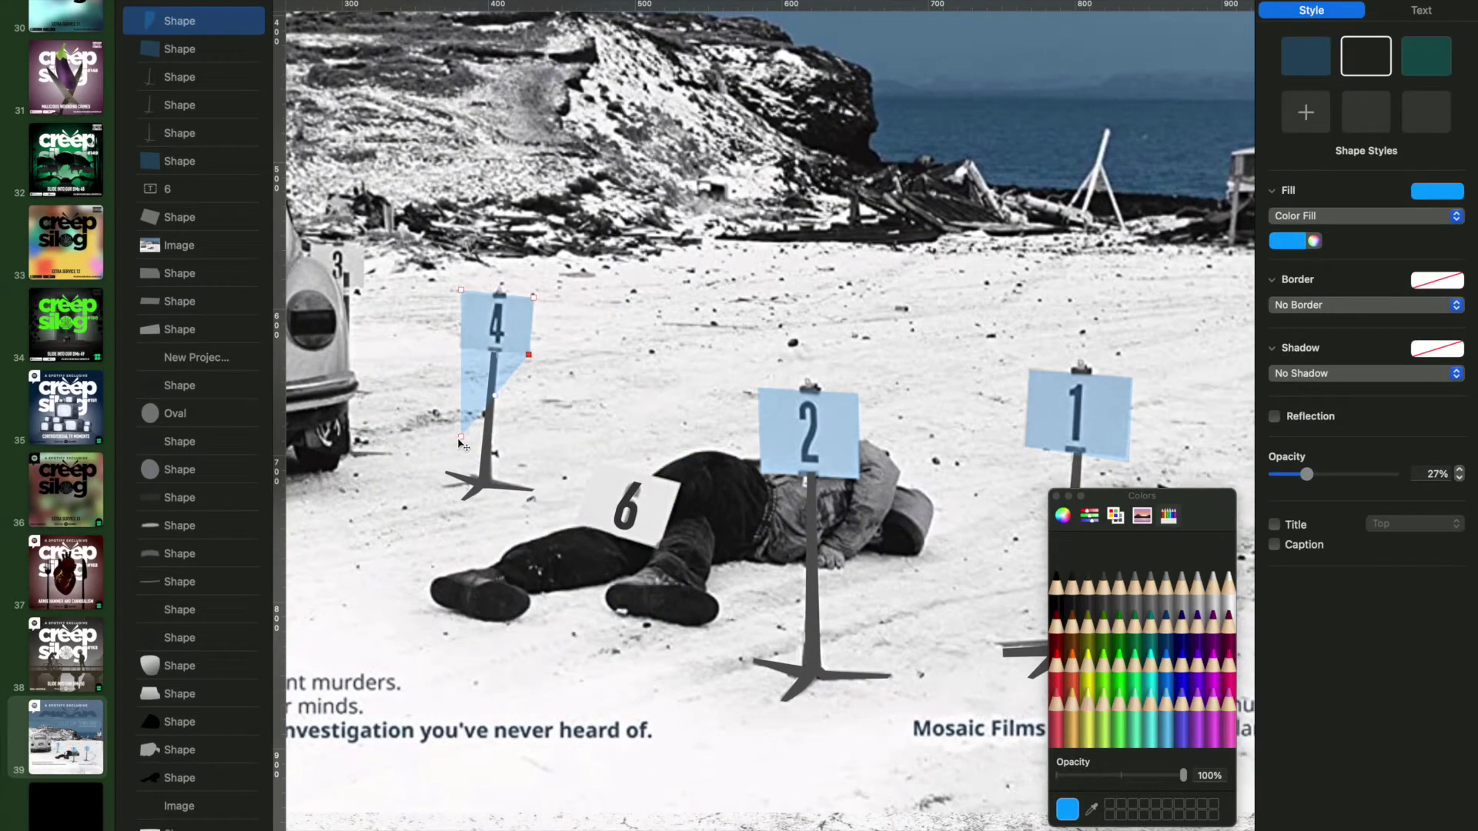
pyautogui.moveTo(460, 437); pyautogui.dragTo(460, 353)
pyautogui.press('Escape')
# Duplicate the number text as a 2, rotate it to 358° and place it on sign 2
pyautogui.click(167, 189)
pyautogui.press('super+d')
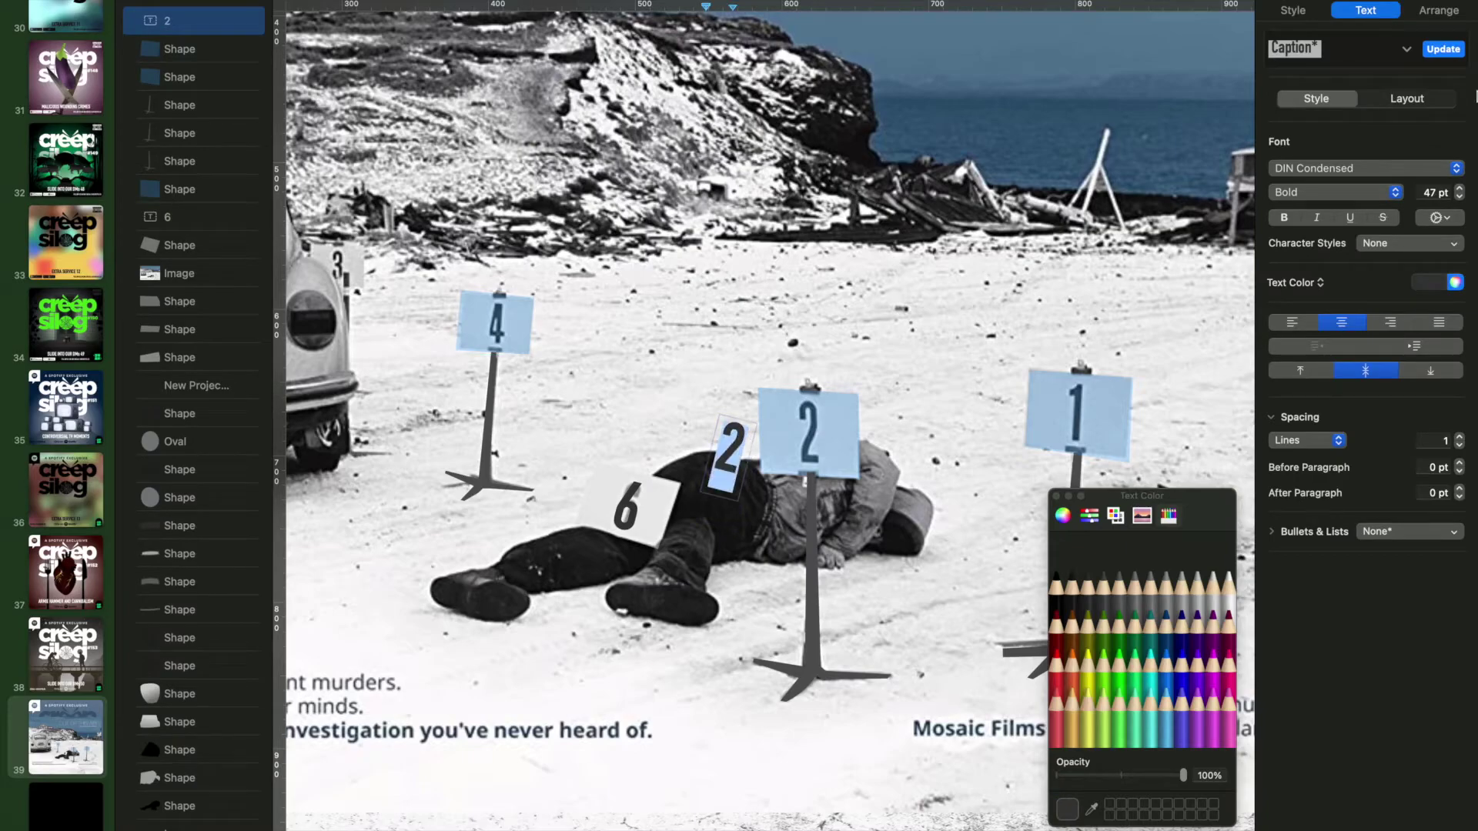
pyautogui.click(1438, 10)
pyautogui.click(1386, 282)
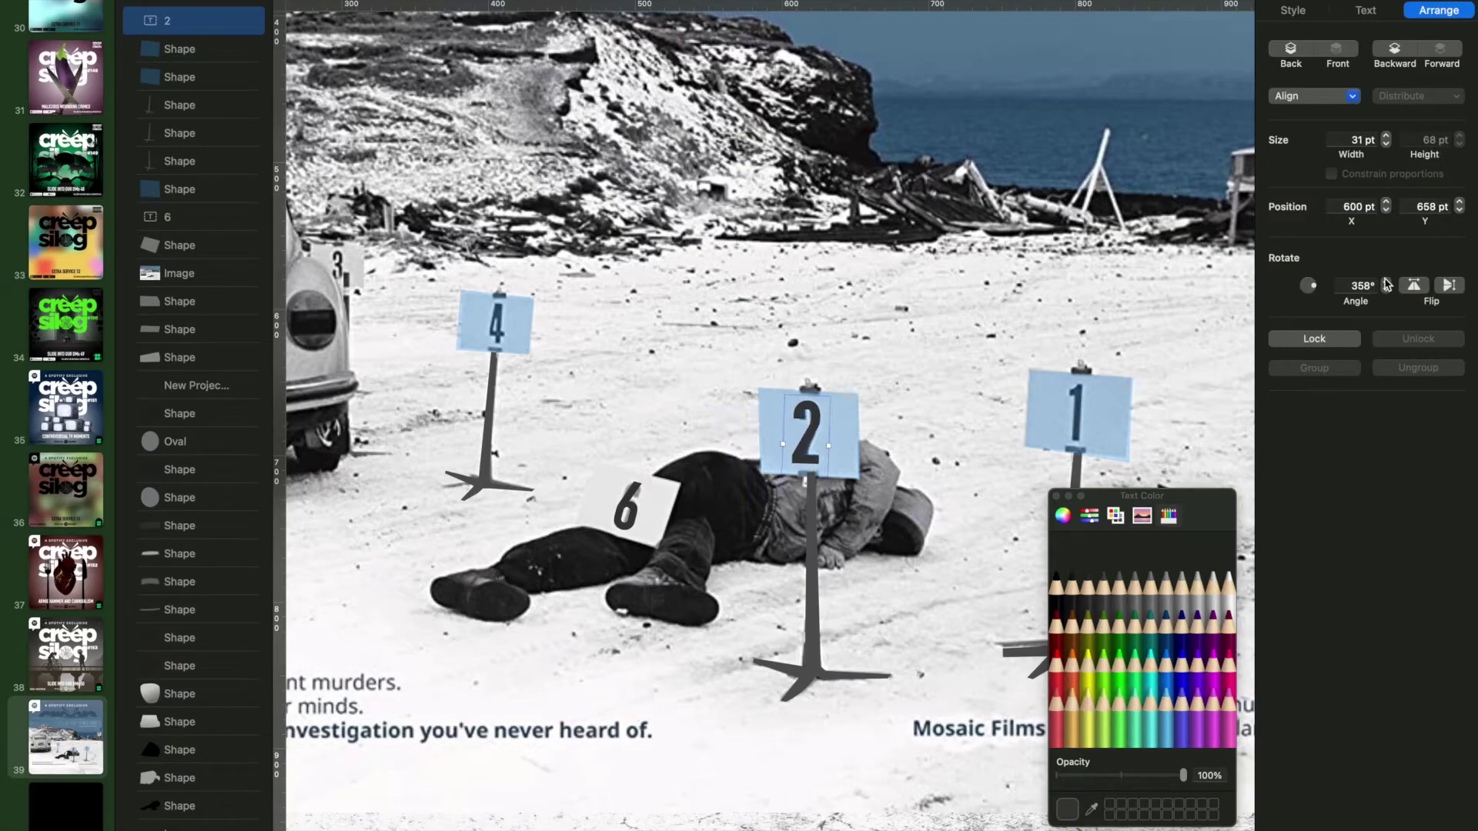
# Duplicate the number 2, change the copy to 1 and move it onto sign 1
pyautogui.press('super+d')
pyautogui.press('Return')
pyautogui.write('1')
pyautogui.press('Escape')
pyautogui.hotkey('shift', 'Up')
pyautogui.hotkey('shift', 'Right')
pyautogui.hotkey('shift', 'Right')
pyautogui.hotkey('shift', 'Right')
pyautogui.hotkey('shift', 'Right')
pyautogui.hotkey('shift', 'Right')
pyautogui.hotkey('shift', 'Right')
pyautogui.hotkey('shift', 'Right')
pyautogui.hotkey('shift', 'Right')
pyautogui.hotkey('shift', 'Right')
pyautogui.hotkey('shift', 'Right')
pyautogui.hotkey('shift', 'Right')
pyautogui.hotkey('shift', 'Right')
pyautogui.hotkey('shift', 'Right')
pyautogui.hotkey('shift', 'Right')
pyautogui.hotkey('shift', 'Right')
pyautogui.hotkey('shift', 'Right')
pyautogui.hotkey('shift', 'Right')
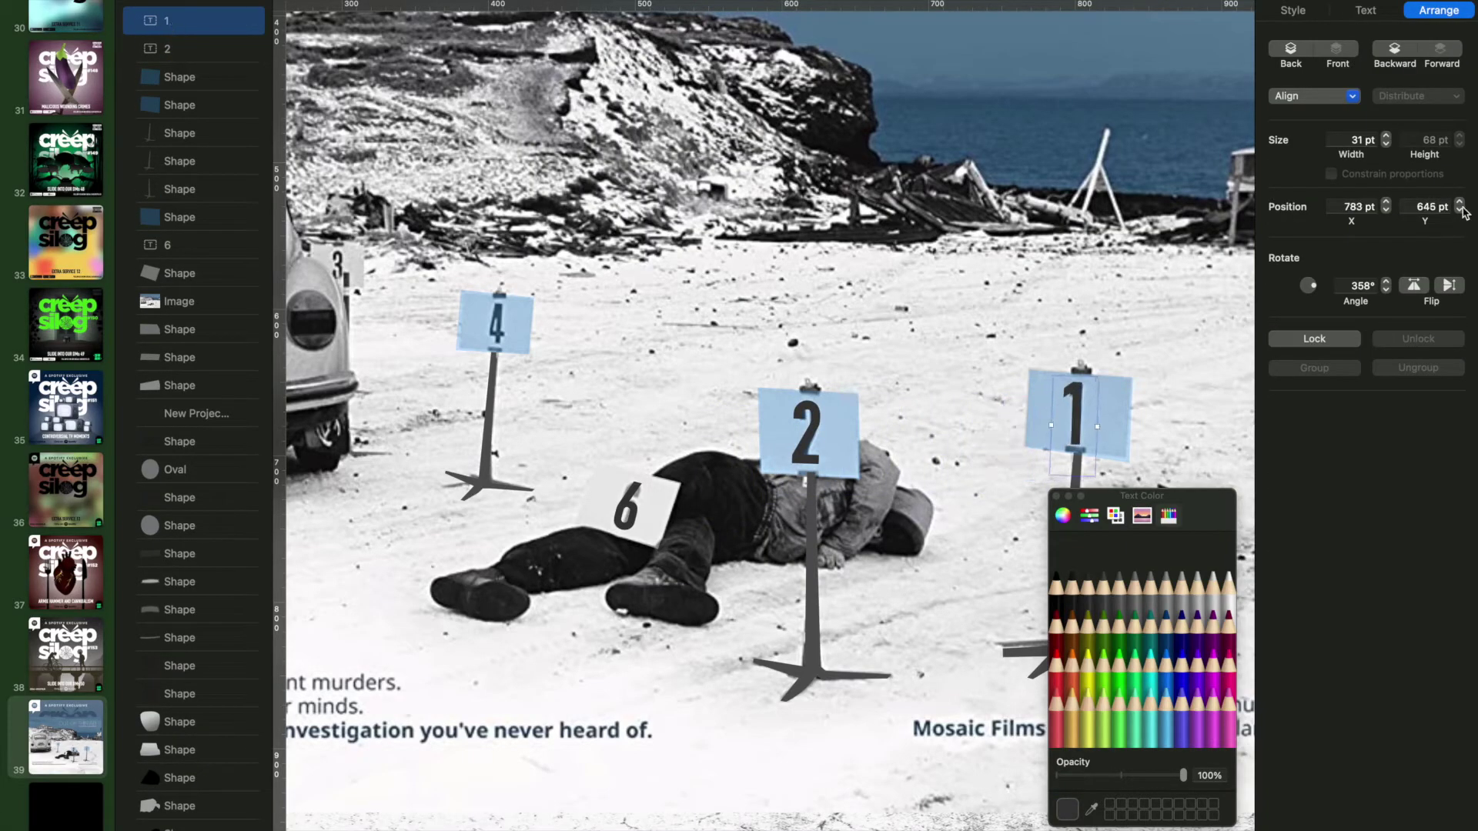
pyautogui.press('Return')
pyautogui.press('Escape')
# Duplicate the number 1, change the copy to 4, set it to 36 pt and move it onto sign 4
pyautogui.press('super+d')
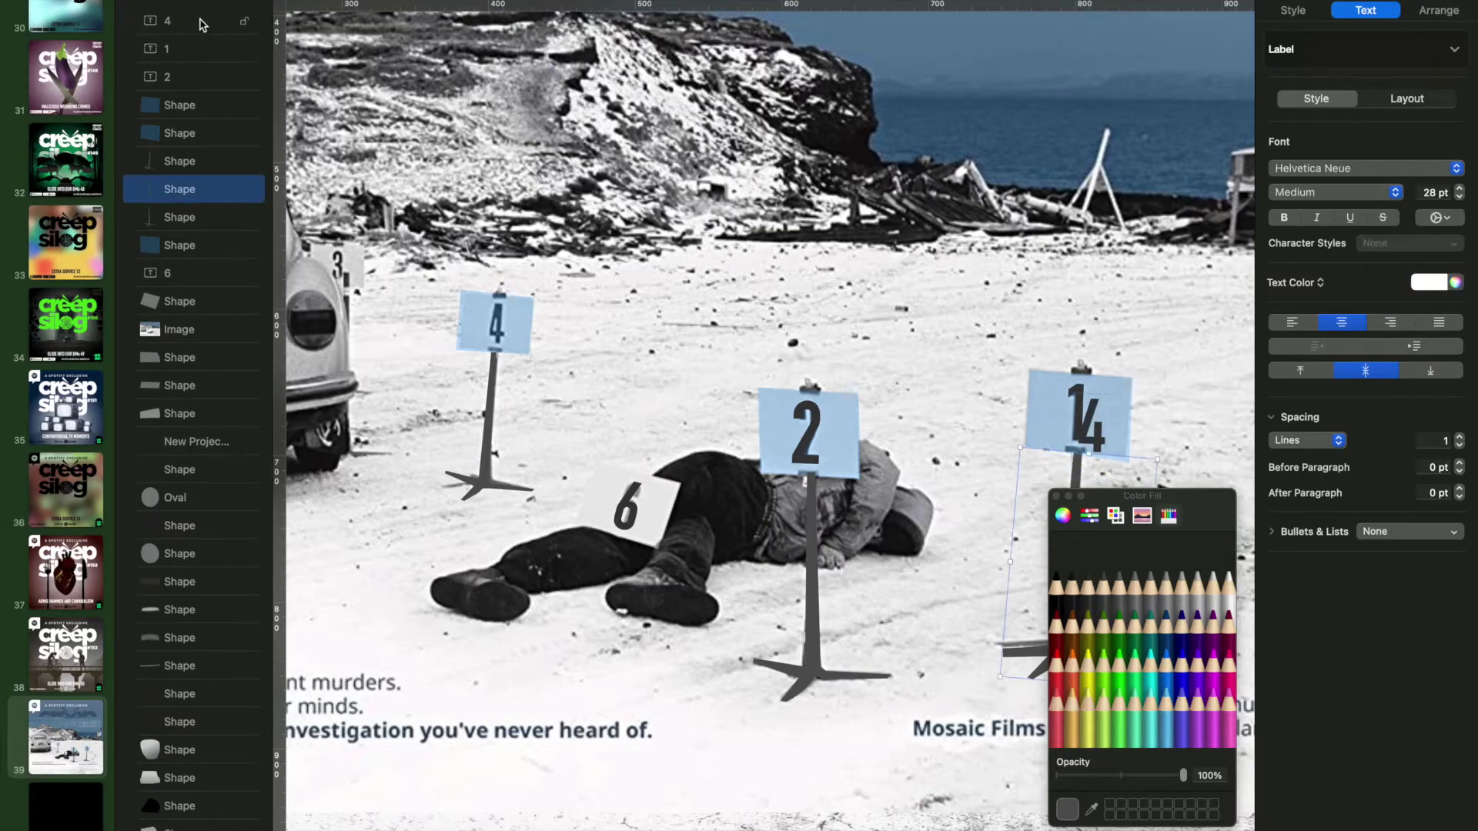
pyautogui.press('Return')
pyautogui.write('4')
pyautogui.press('Escape')
pyautogui.hotkey('shift', 'Left')
pyautogui.hotkey('shift', 'Left')
pyautogui.hotkey('shift', 'Left')
pyautogui.hotkey('shift', 'Left')
pyautogui.hotkey('shift', 'Left')
pyautogui.hotkey('shift', 'Left')
pyautogui.hotkey('shift', 'Left')
pyautogui.hotkey('shift', 'Left')
pyautogui.hotkey('shift', 'Left')
pyautogui.hotkey('shift', 'Left')
pyautogui.hotkey('shift', 'Left')
pyautogui.hotkey('shift', 'Left')
pyautogui.hotkey('shift', 'Left')
pyautogui.hotkey('shift', 'Left')
pyautogui.hotkey('shift', 'Left')
pyautogui.hotkey('shift', 'Left')
pyautogui.hotkey('shift', 'Left')
pyautogui.hotkey('shift', 'Left')
pyautogui.hotkey('shift', 'Left')
pyautogui.hotkey('shift', 'Left')
pyautogui.hotkey('shift', 'Up')
pyautogui.hotkey('shift', 'Up')
pyautogui.hotkey('shift', 'Up')
pyautogui.hotkey('shift', 'Up')
pyautogui.hotkey('shift', 'Up')
pyautogui.hotkey('shift', 'Up')
pyautogui.hotkey('shift', 'Left')
pyautogui.hotkey('shift', 'Left')
pyautogui.hotkey('shift', 'Left')
pyautogui.hotkey('shift', 'Left')
pyautogui.hotkey('shift', 'Left')
pyautogui.hotkey('shift', 'Left')
pyautogui.hotkey('shift', 'Left')
pyautogui.hotkey('shift', 'Left')
pyautogui.hotkey('shift', 'Left')
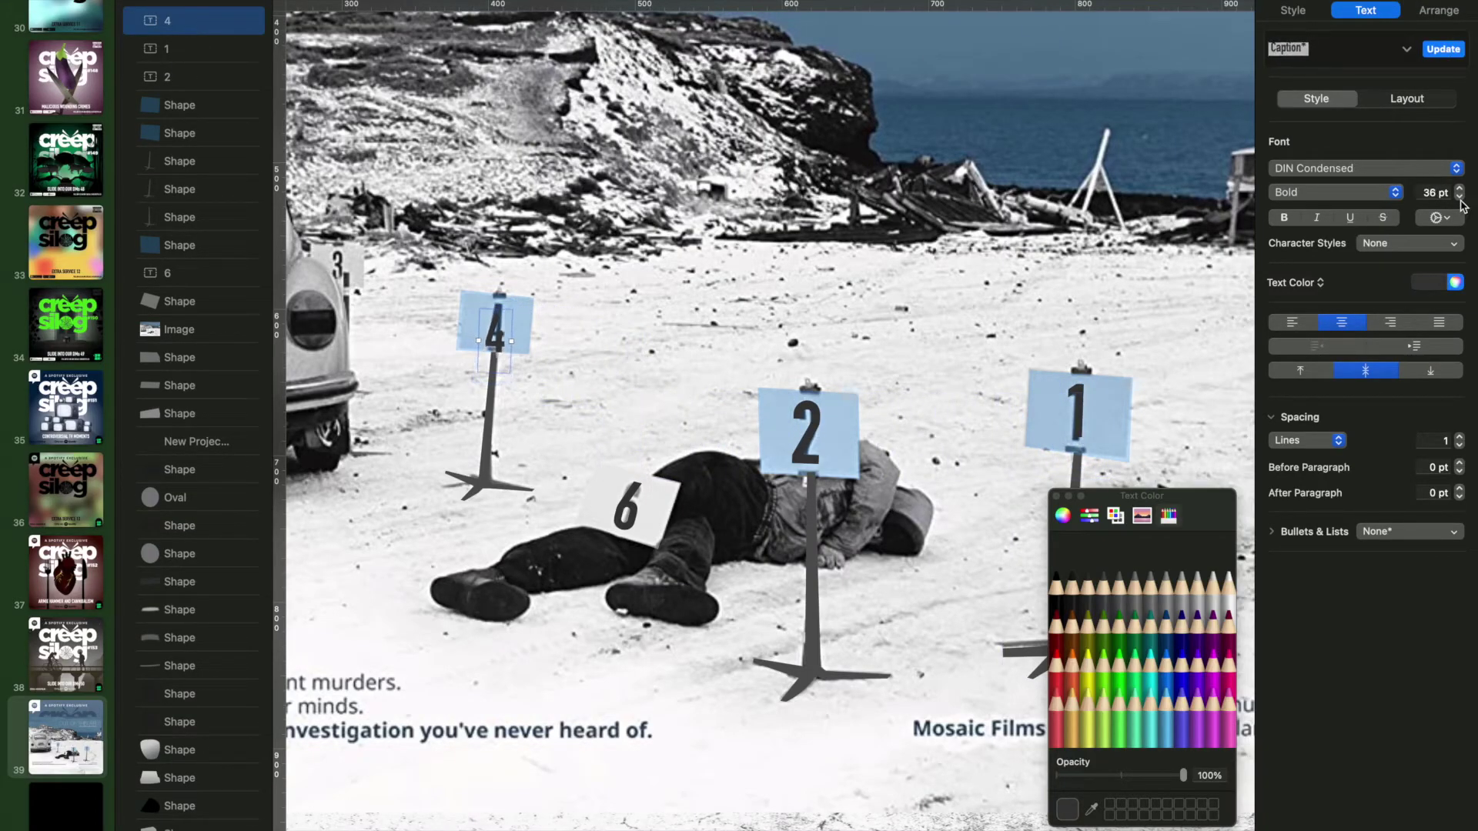
# Fill the panels of signs 1, 2 and 4 with the near-white colour sampled from sign 6's panel
pyautogui.click(160, 105)
pyautogui.keyDown('super'); pyautogui.click(160, 133); pyautogui.keyUp('super')
pyautogui.keyDown('super'); pyautogui.click(160, 244); pyautogui.keyUp('super')
pyautogui.click(1313, 241)
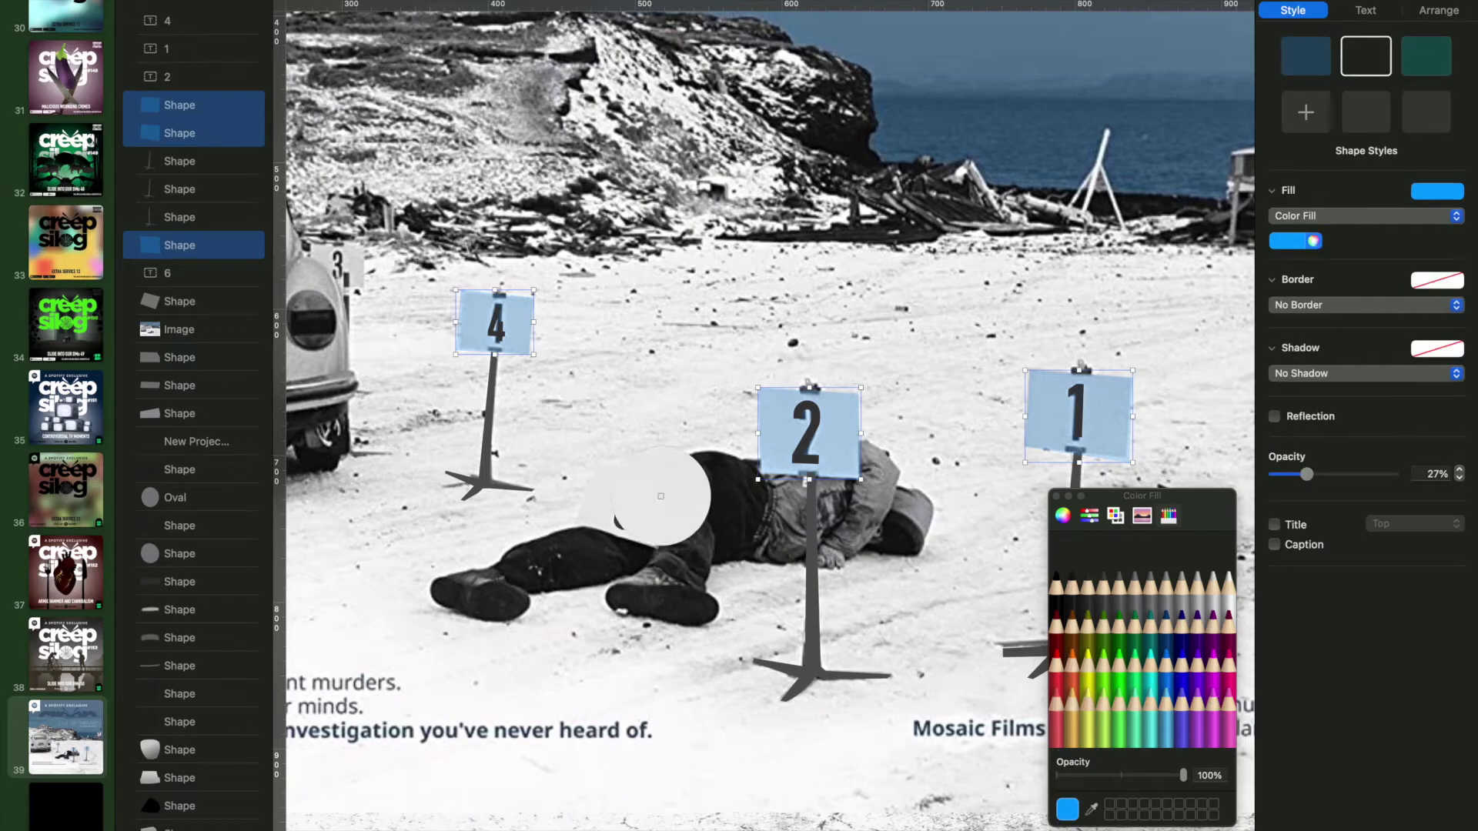
pyautogui.click(170, 301)
pyautogui.press('super+shift+comma')
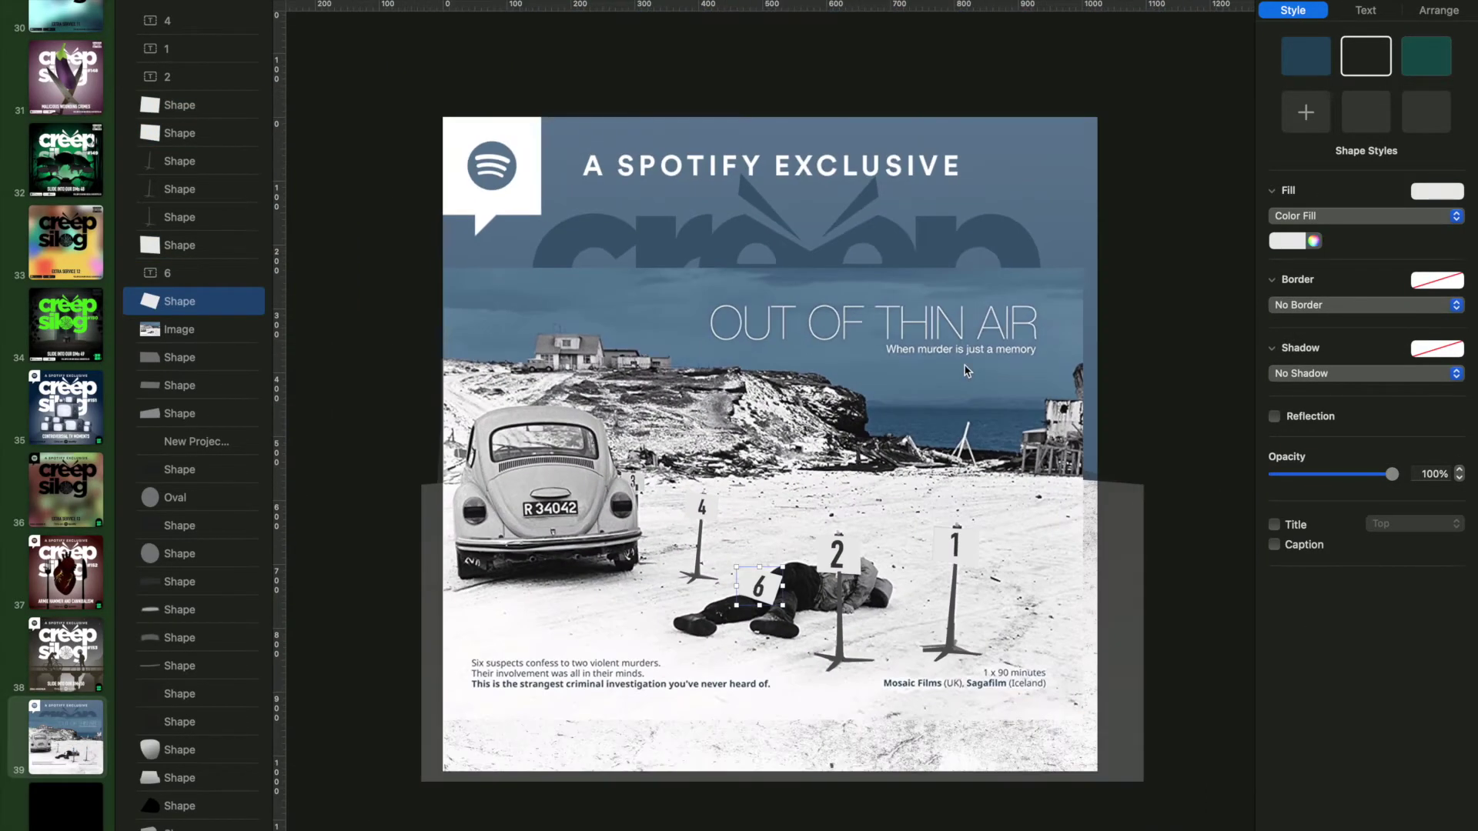
# Add a wide rectangle across the sea and give it an advanced gradient fill running vertically at 270.8°
pyautogui.click(965, 368)
pyautogui.click(852, 9)
pyautogui.click(782, 102)
pyautogui.moveTo(793, 444); pyautogui.dragTo(947, 445)
pyautogui.click(1428, 217)
pyautogui.click(1339, 251)
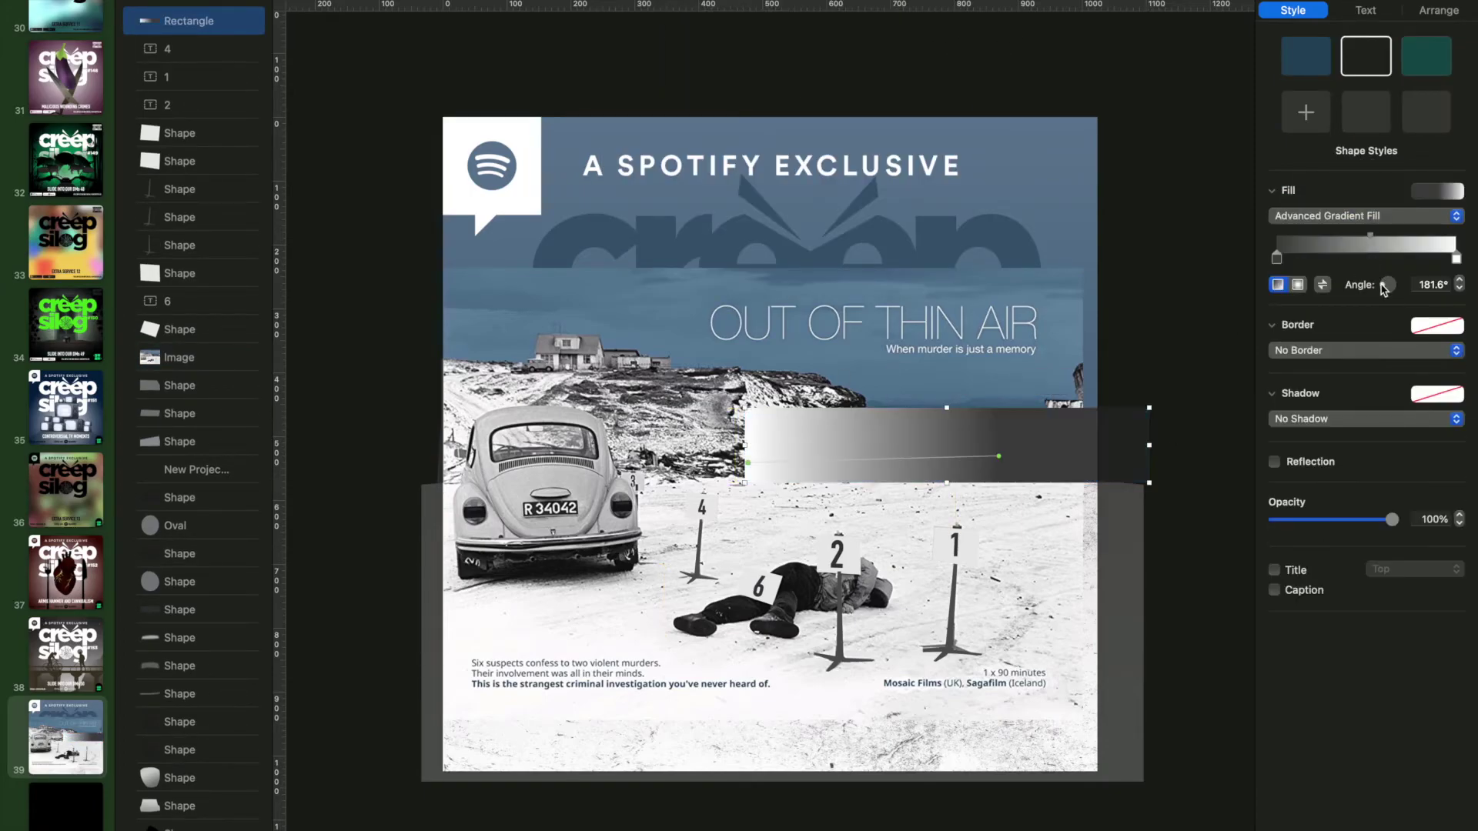
pyautogui.moveTo(1384, 289); pyautogui.dragTo(1387, 296)
pyautogui.moveTo(989, 422); pyautogui.dragTo(989, 468)
# Set the rectangle's dark gradient stop to the blue sampled from the sea in the photo
pyautogui.press('shift+super+c')
pyautogui.click(1056, 804)
pyautogui.click(930, 413)
pyautogui.click(1058, 500)
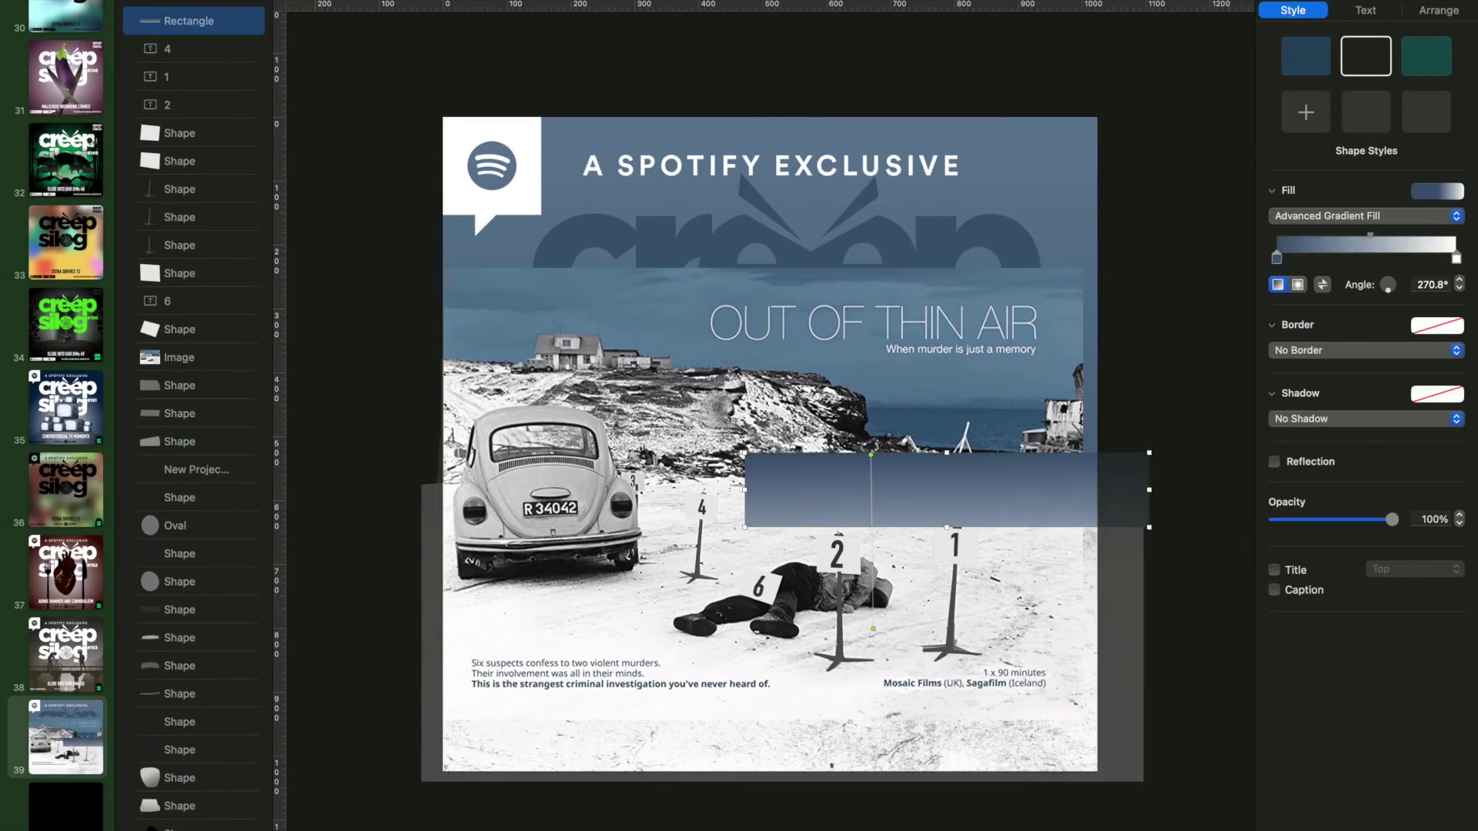
# Move the sea rectangle directly above the background square in the layer order and hide the photo at 0% opacity
pyautogui.moveTo(205, 694); pyautogui.dragTo(204, 654)
pyautogui.click(902, 332)
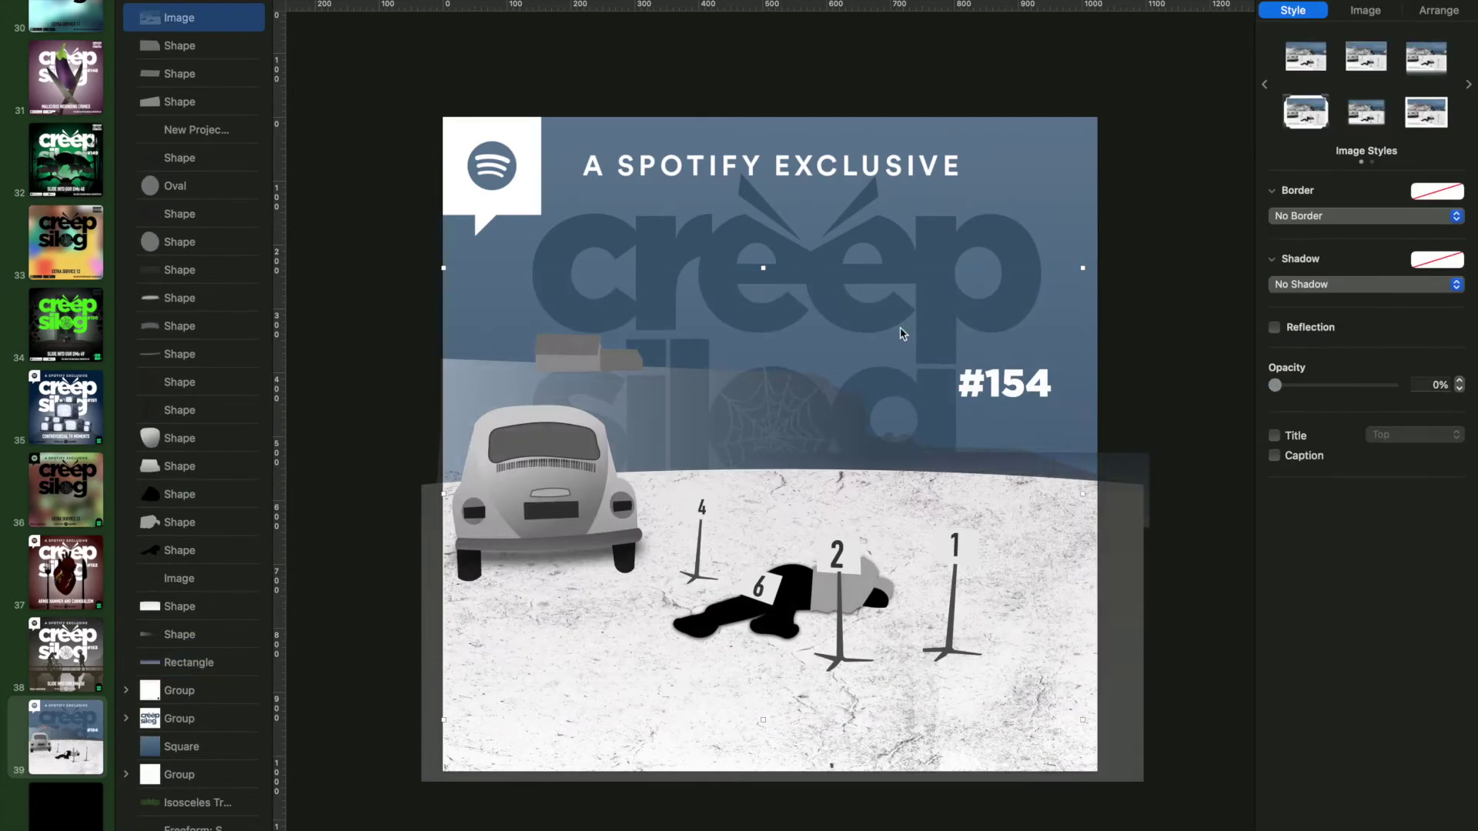
pyautogui.press('super+z')
pyautogui.press('shift+super+z')
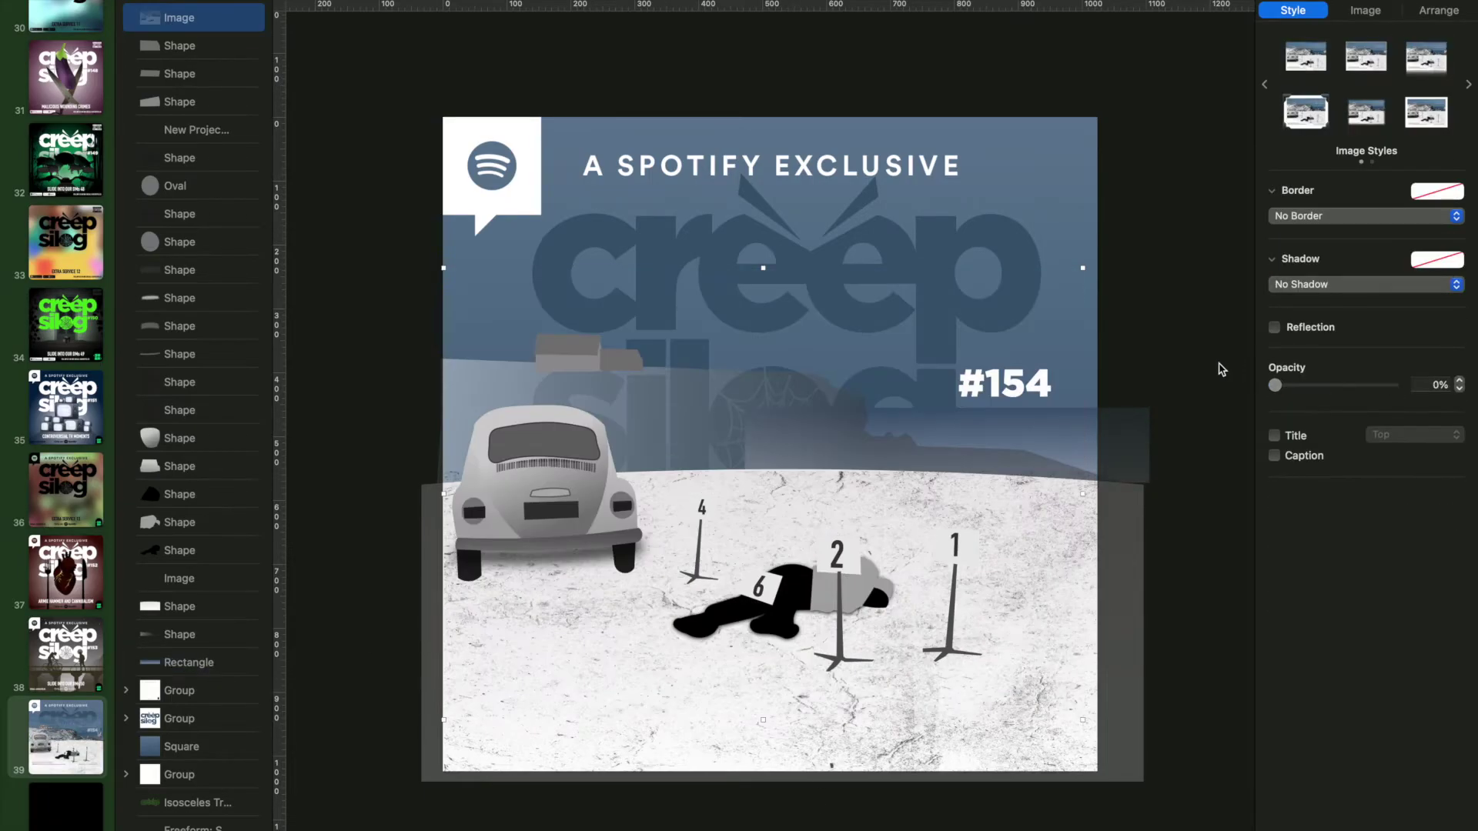
pyautogui.press('super+z')
pyautogui.press('super+z')
pyautogui.press('super+z')
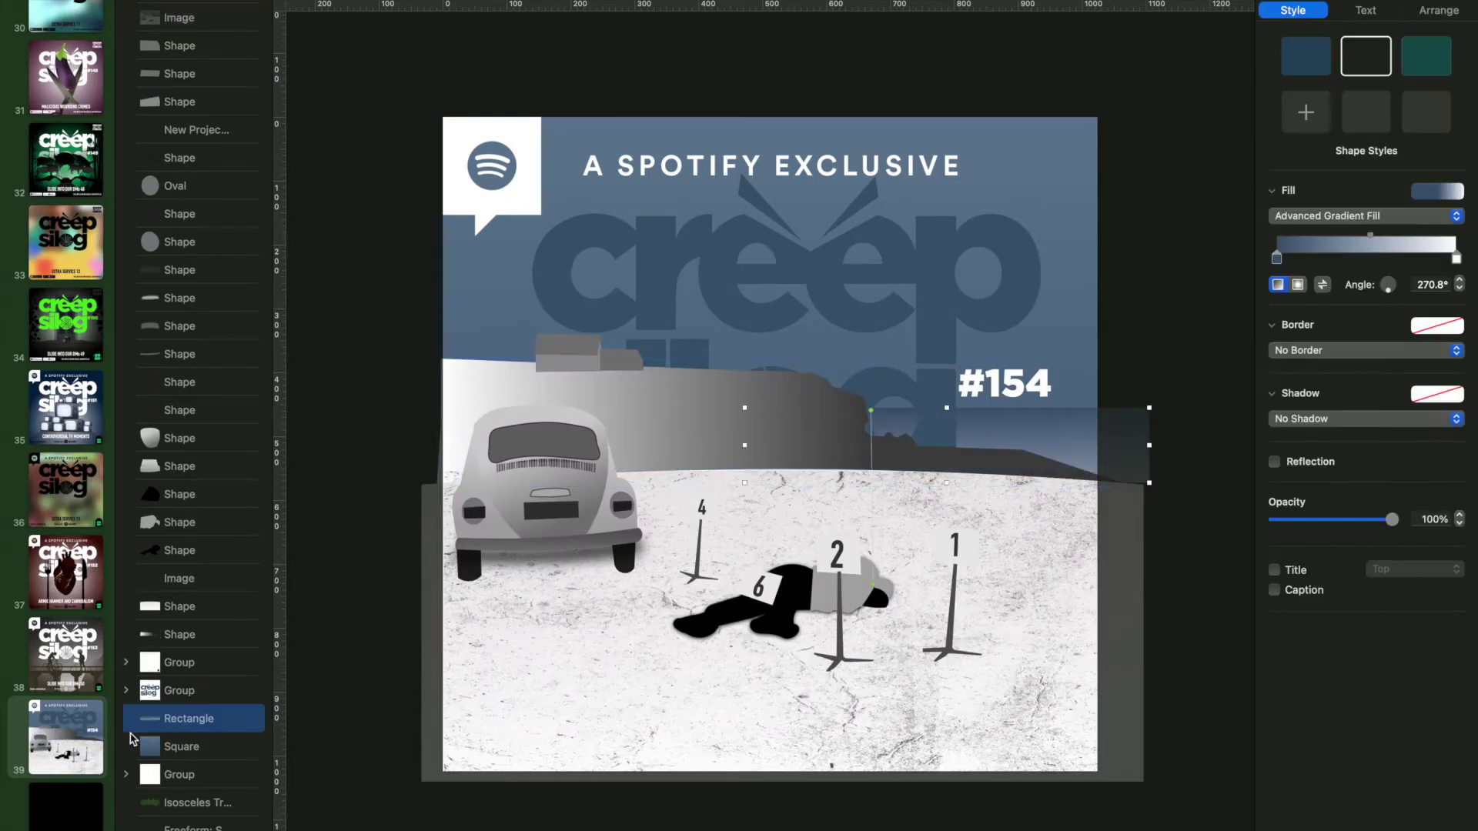
# Change the sea rectangle's white gradient stop to a light blue
pyautogui.doubleClick(1457, 259)
pyautogui.click(1091, 809)
pyautogui.click(1059, 435)
pyautogui.click(1063, 515)
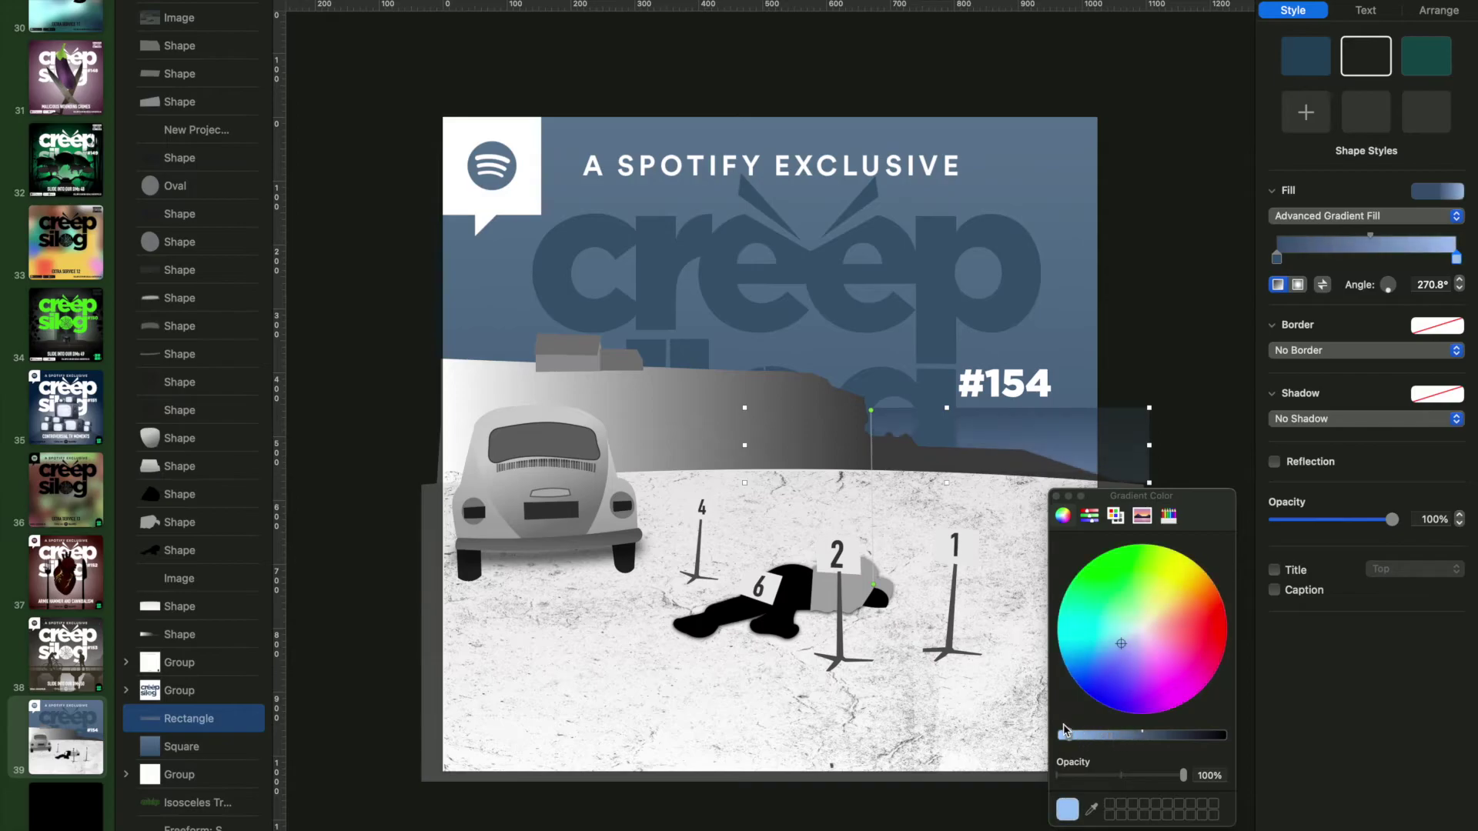
pyautogui.click(1168, 302)
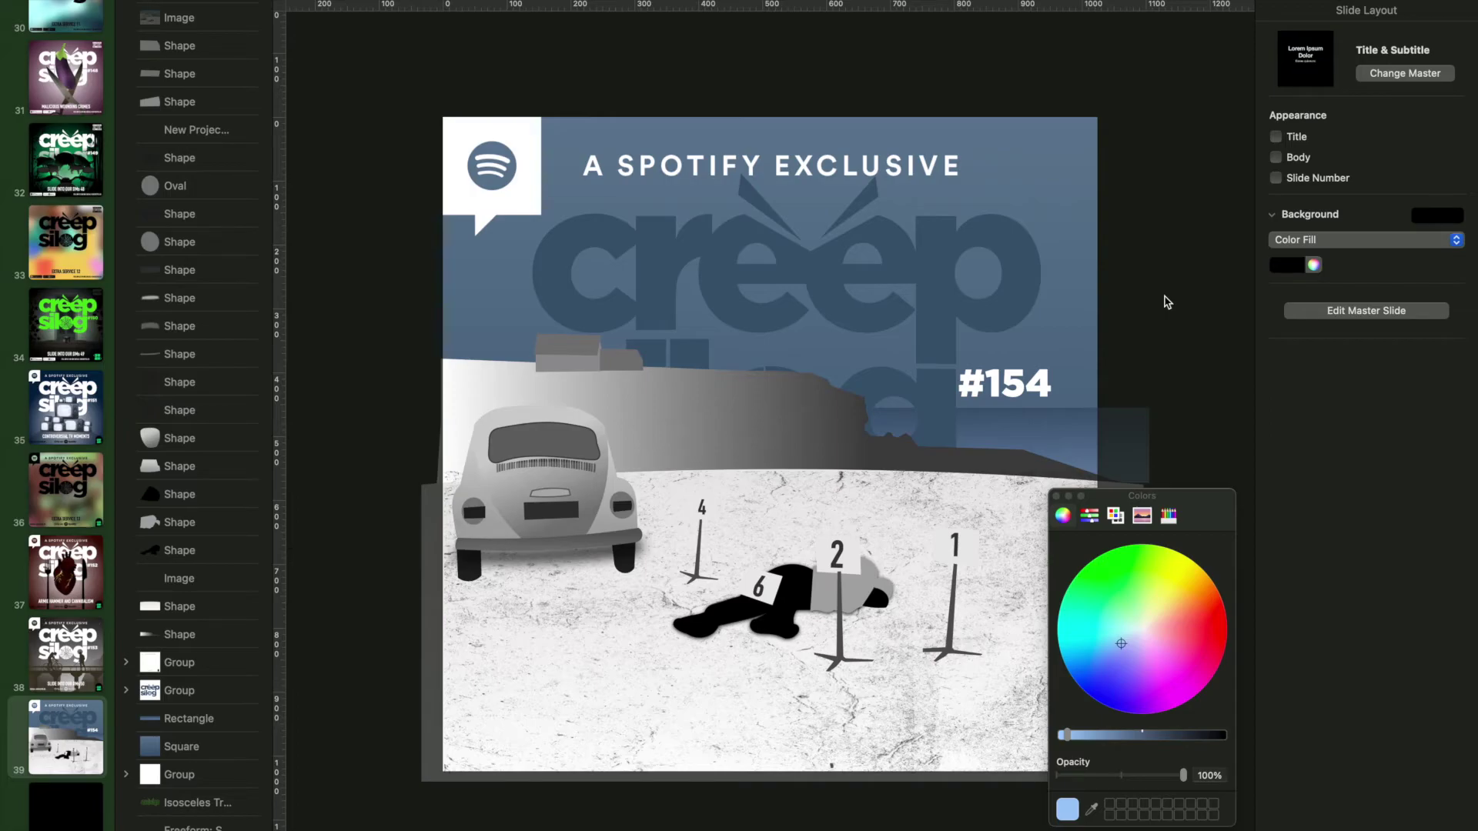
# Adjust the brightness of the cliff's gradient stops to mid greys
pyautogui.press('super+z')
pyautogui.press('super+z')
pyautogui.press('super+z')
pyautogui.moveTo(1182, 735); pyautogui.dragTo(1148, 735)
pyautogui.click(1254, 431)
pyautogui.click(1276, 258)
pyautogui.moveTo(1145, 735)
pyautogui.mouseDown()
pyautogui.moveTo(1160, 735)
pyautogui.moveTo(1120, 735)
pyautogui.mouseUp()
pyautogui.click(1057, 497)
# Shade the house on the cliff by filling its front wall and roof with darker greys
pyautogui.click(181, 634)
pyautogui.keyDown('shift'); pyautogui.click(180, 578); pyautogui.keyUp('shift')
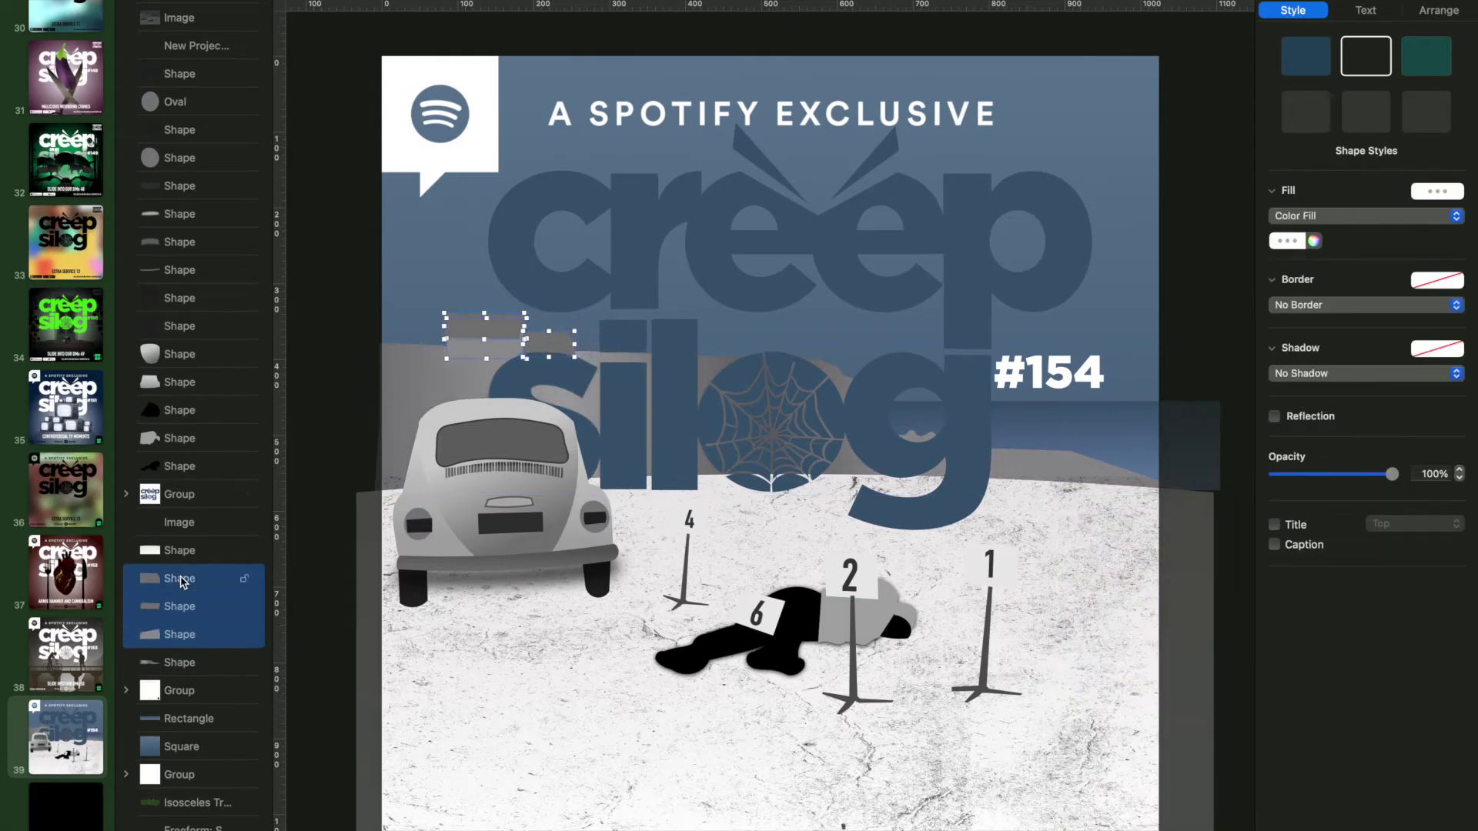
pyautogui.click(187, 635)
pyautogui.click(1286, 241)
pyautogui.click(180, 607)
pyautogui.click(1286, 241)
pyautogui.click(1313, 241)
pyautogui.click(1107, 606)
pyautogui.click(1211, 274)
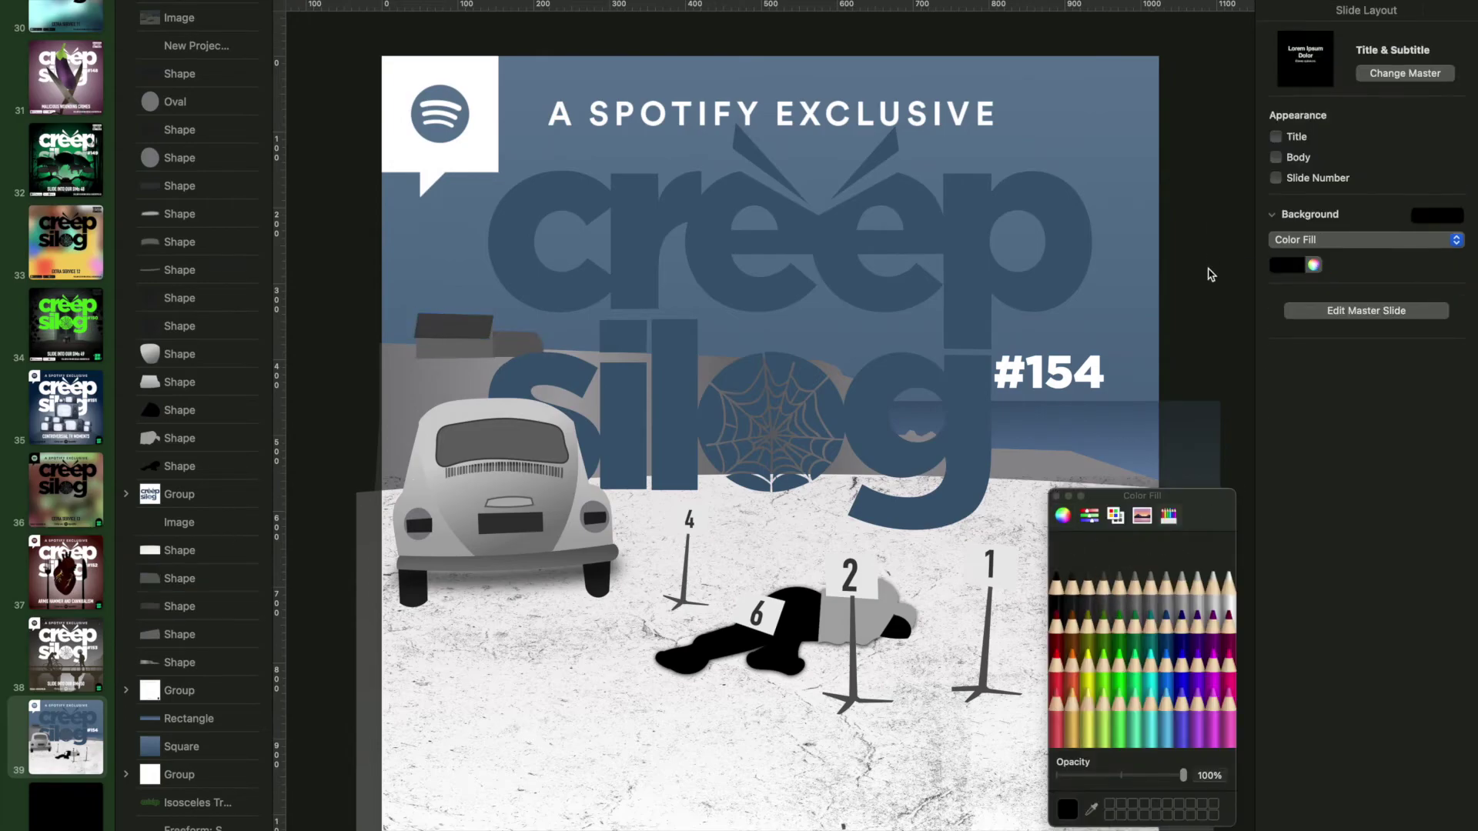
pyautogui.click(165, 634)
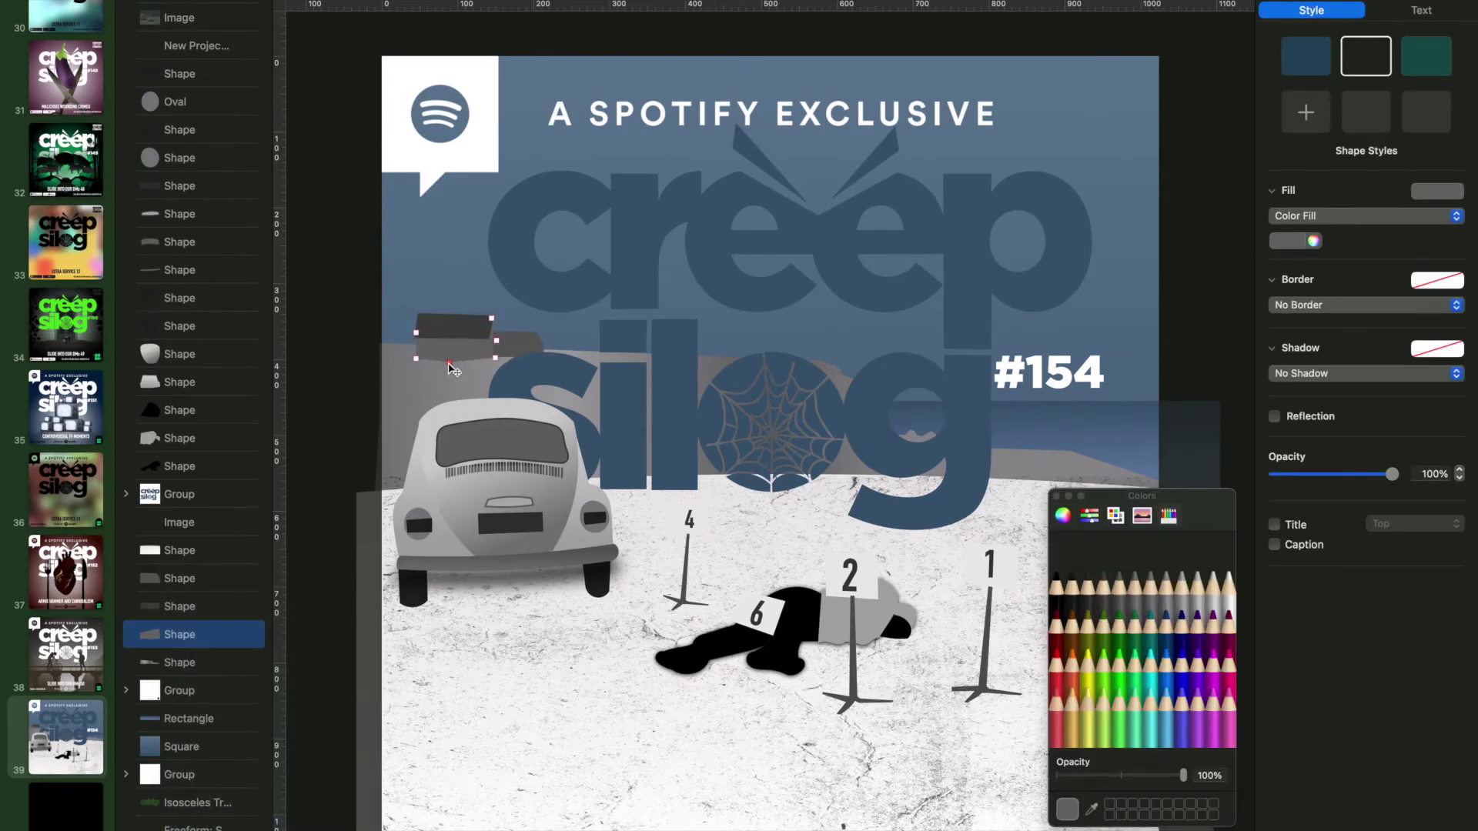
pyautogui.click(1185, 215)
# Darken the sea rectangle's upper gradient stop to navy and fine-tune the gradient's end points
pyautogui.press('super+shift+comma')
pyautogui.click(1135, 428)
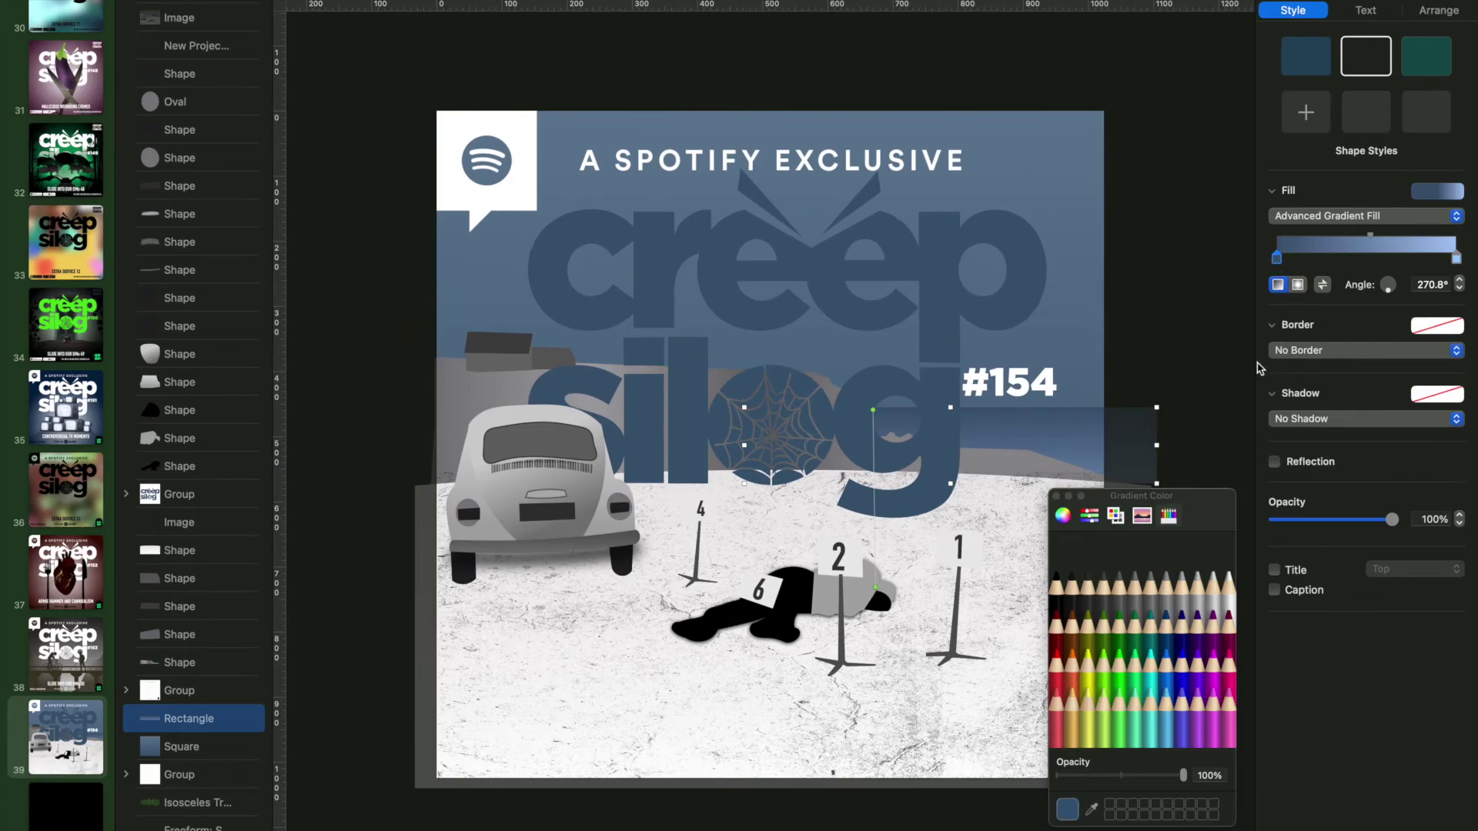
pyautogui.click(1063, 515)
pyautogui.moveTo(875, 587); pyautogui.dragTo(874, 588)
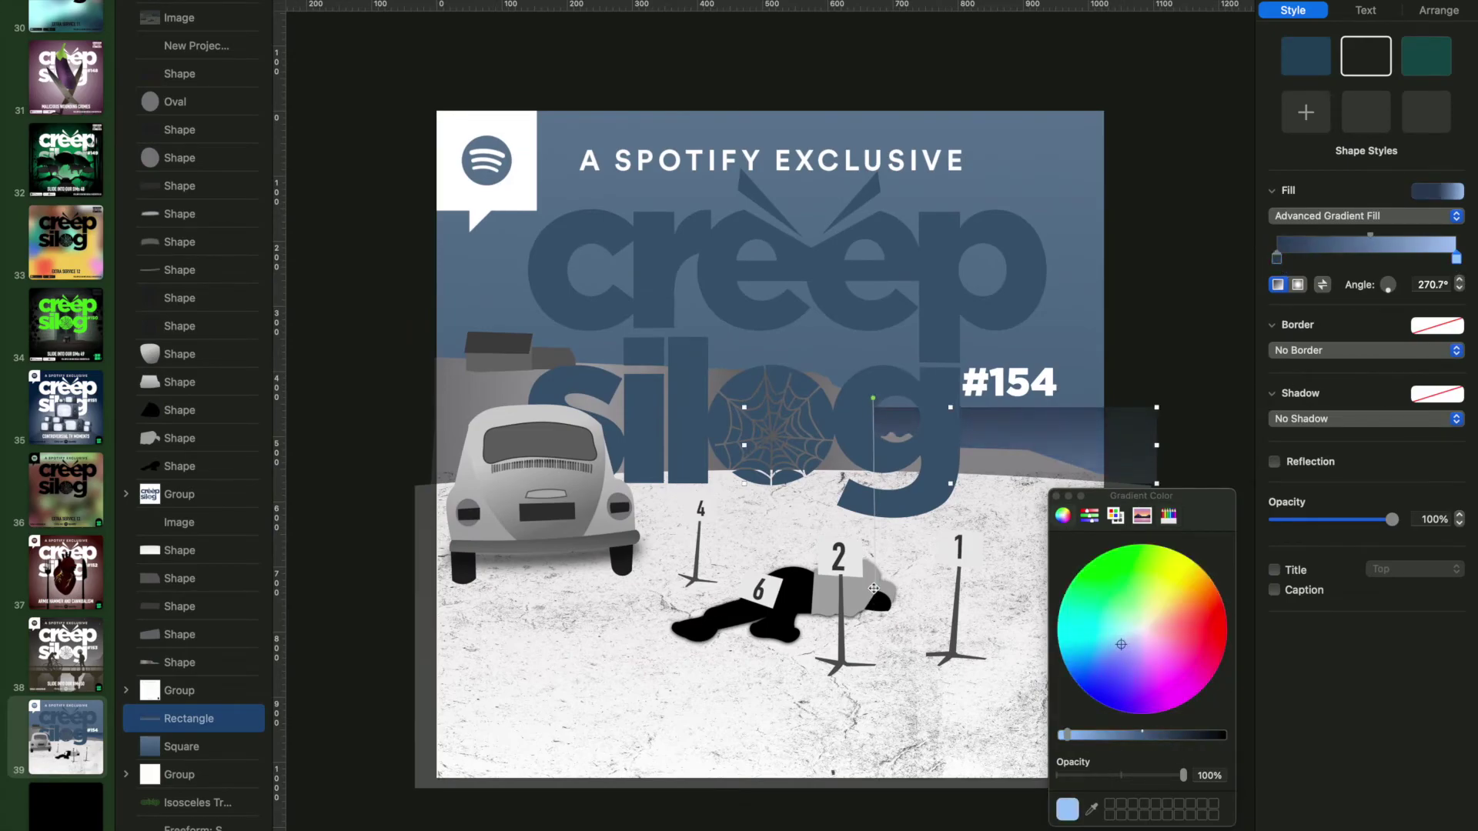
pyautogui.click(1053, 486)
# Narrow the snow shape on both sides and trim the sea rectangle's outer end close to the artwork's edges
pyautogui.moveTo(1151, 629); pyautogui.dragTo(1108, 629)
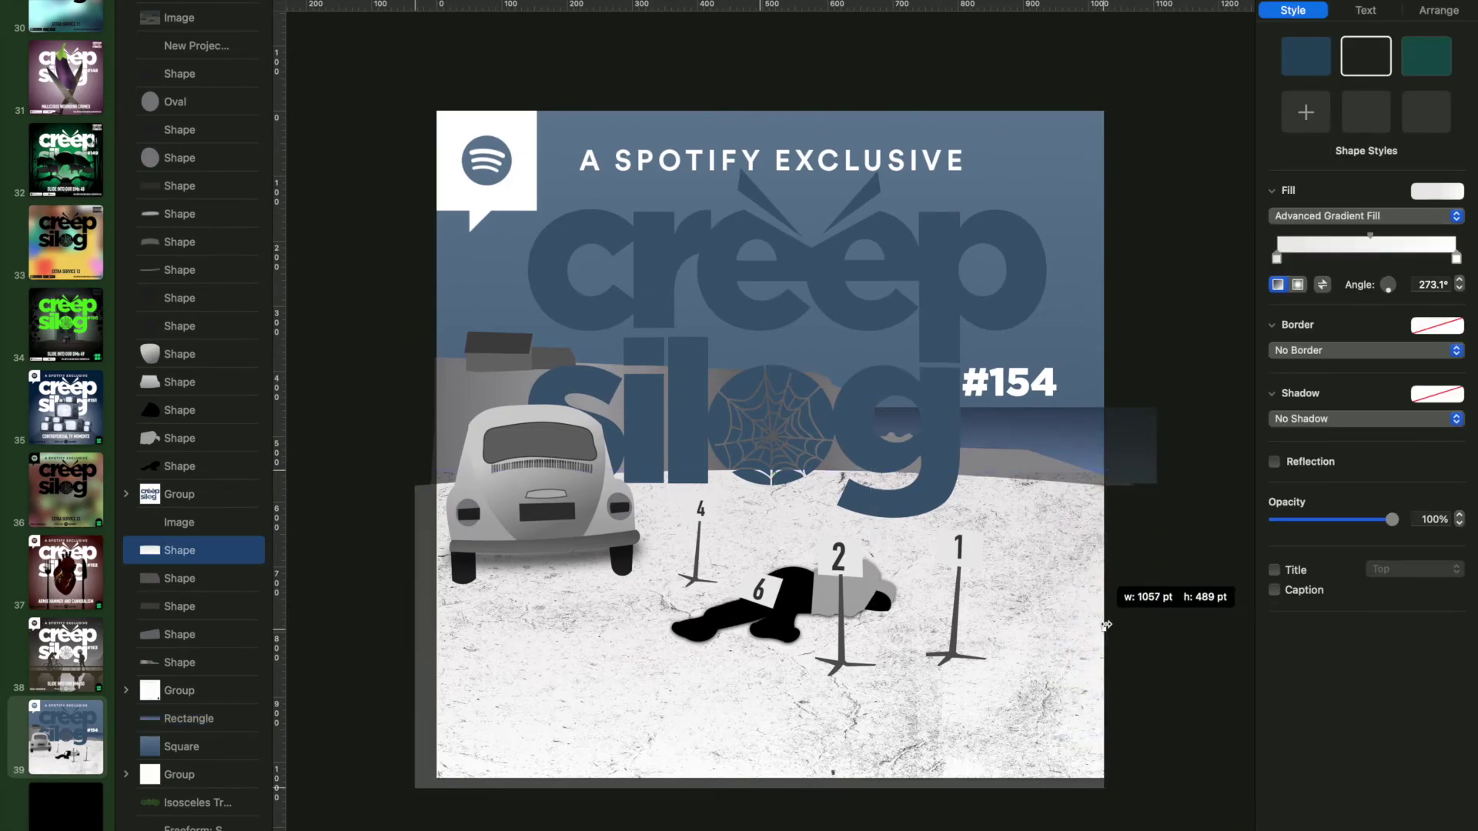
pyautogui.moveTo(415, 628); pyautogui.dragTo(431, 629)
pyautogui.click(1132, 439)
pyautogui.moveTo(1154, 445); pyautogui.dragTo(1108, 445)
pyautogui.click(1158, 331)
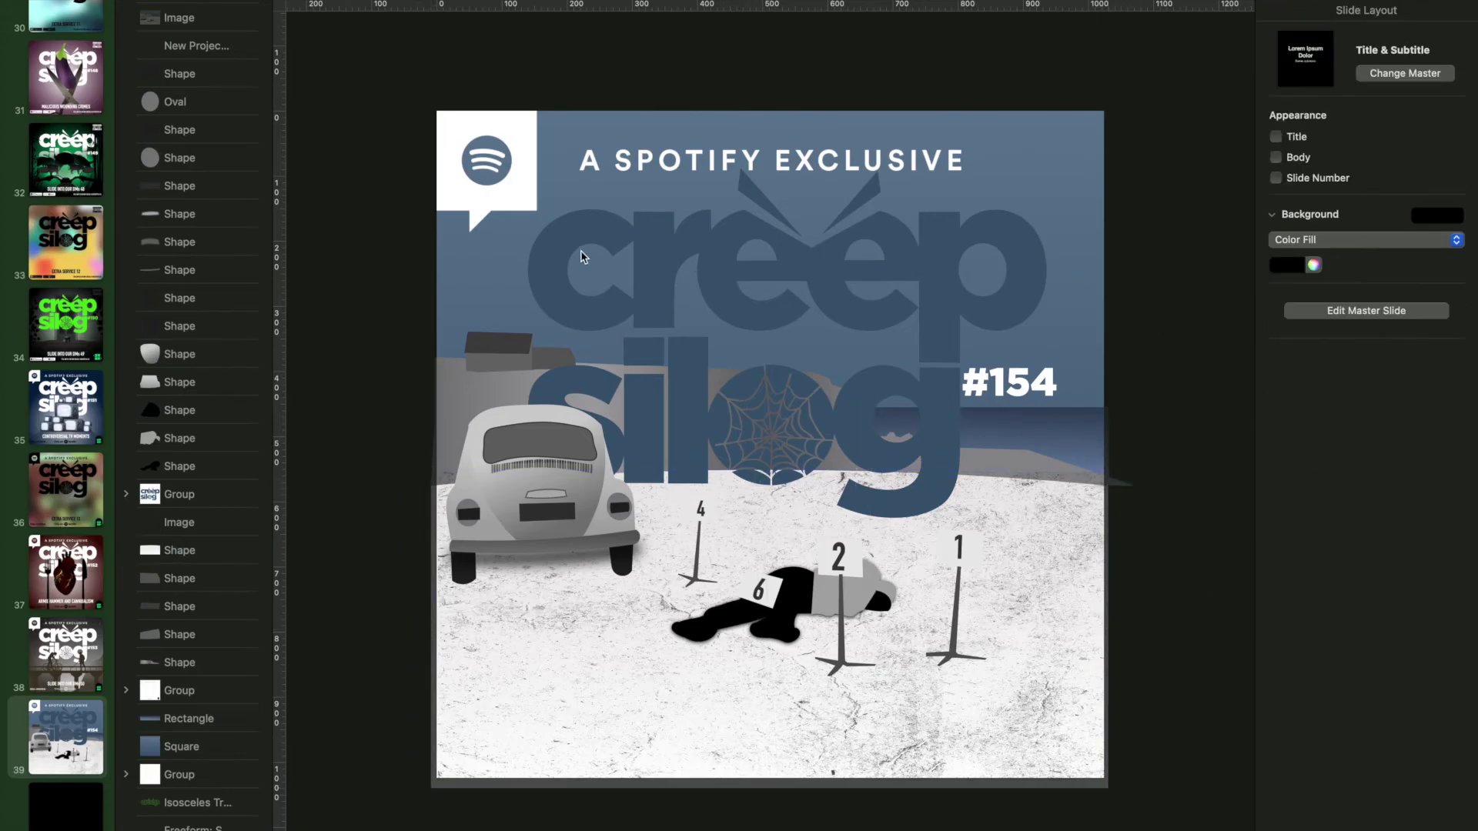
# Darken the fill of all four sign panels to light grey so they stand out from the snow
pyautogui.scroll(5, 247, 308)
pyautogui.click(247, 301)
pyautogui.keyDown('super'); pyautogui.click(247, 245); pyautogui.keyUp('super')
pyautogui.keyDown('super'); pyautogui.click(247, 132); pyautogui.keyUp('super')
pyautogui.keyDown('super'); pyautogui.click(247, 105); pyautogui.keyUp('super')
pyautogui.click(1314, 242)
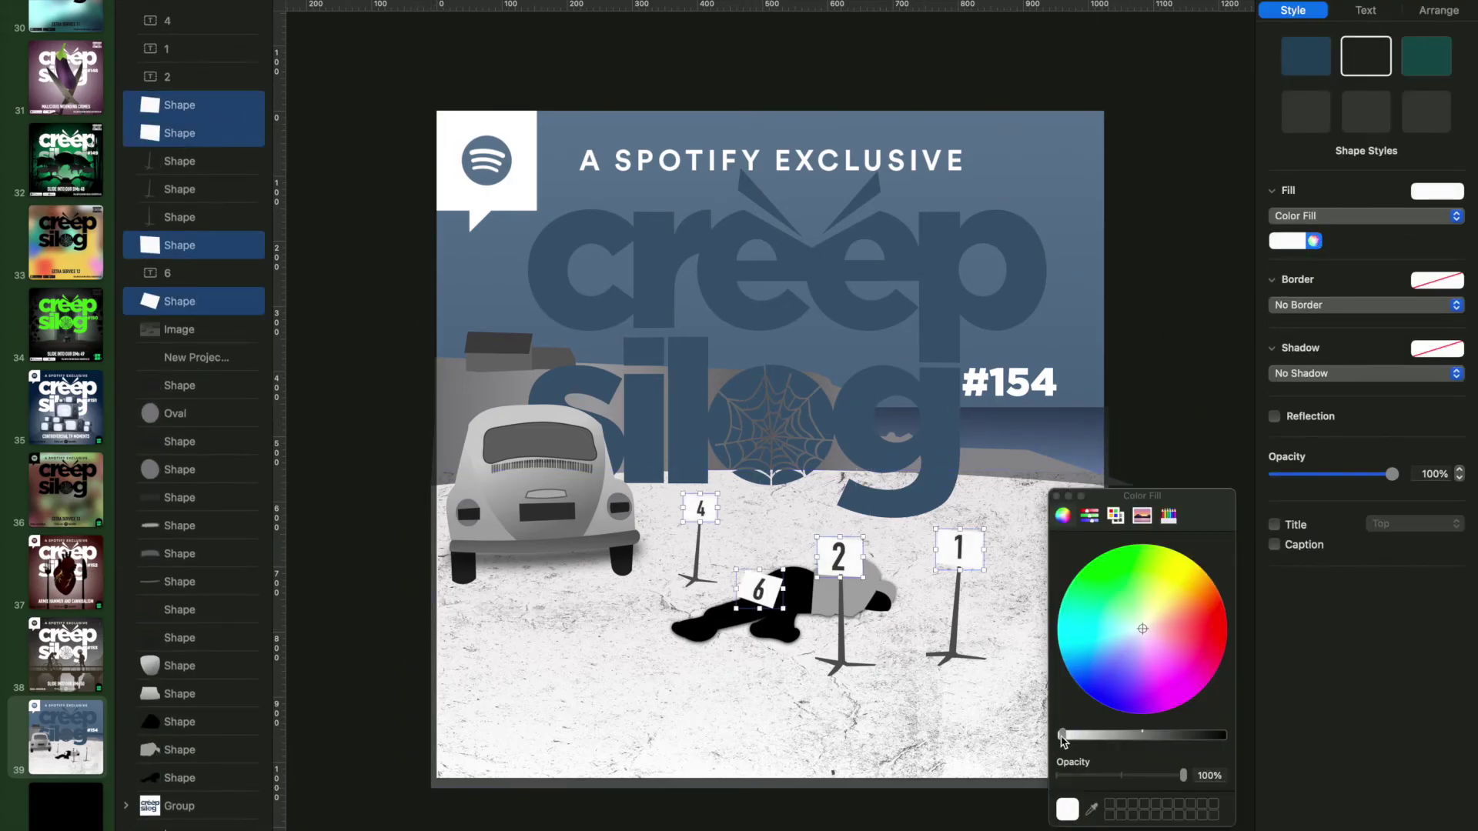
pyautogui.click(1055, 496)
pyautogui.click(855, 593)
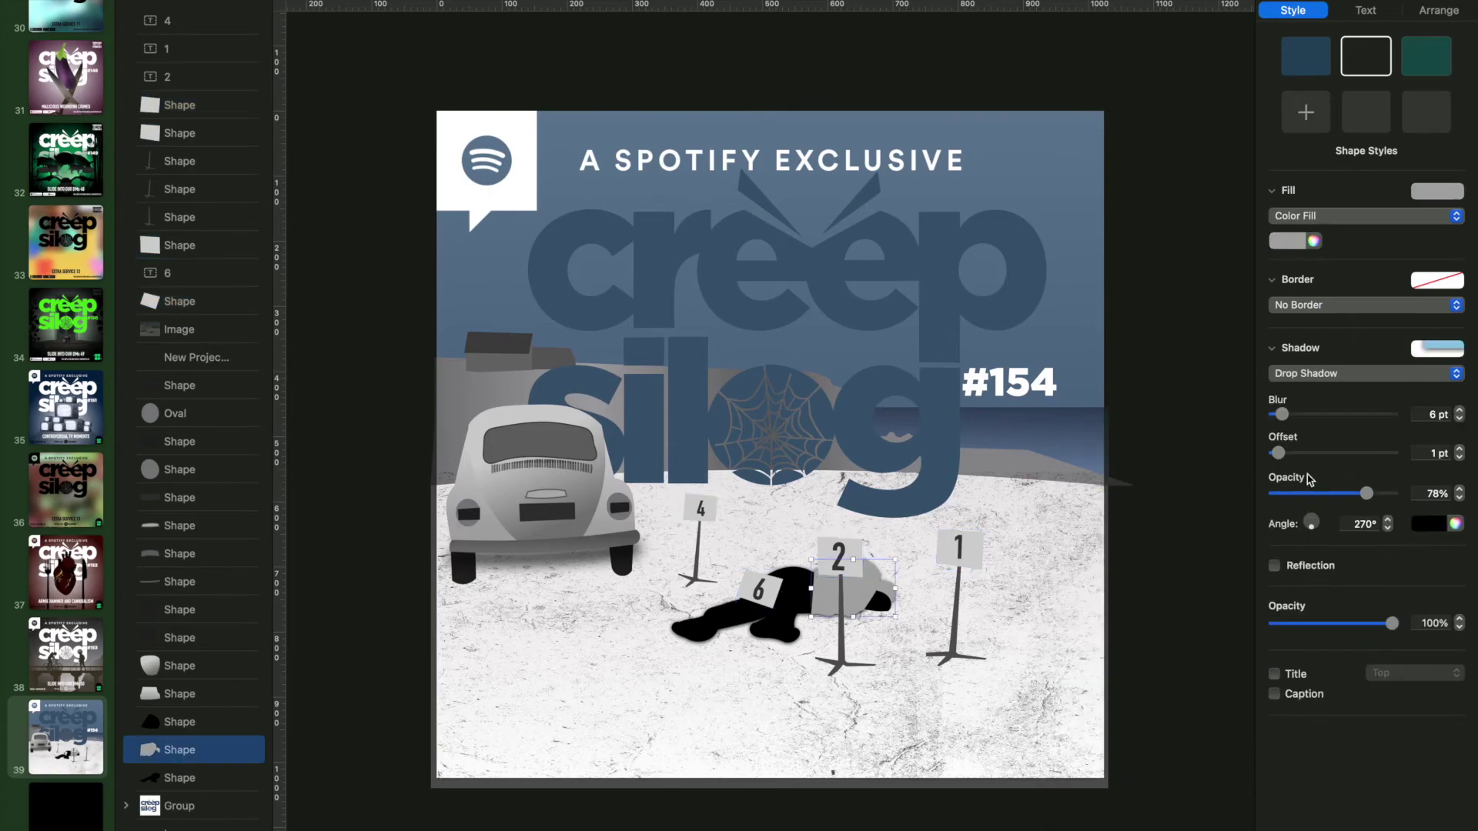
# Fill all the letter and web shapes of the creepsilog title group with white
pyautogui.click(1184, 464)
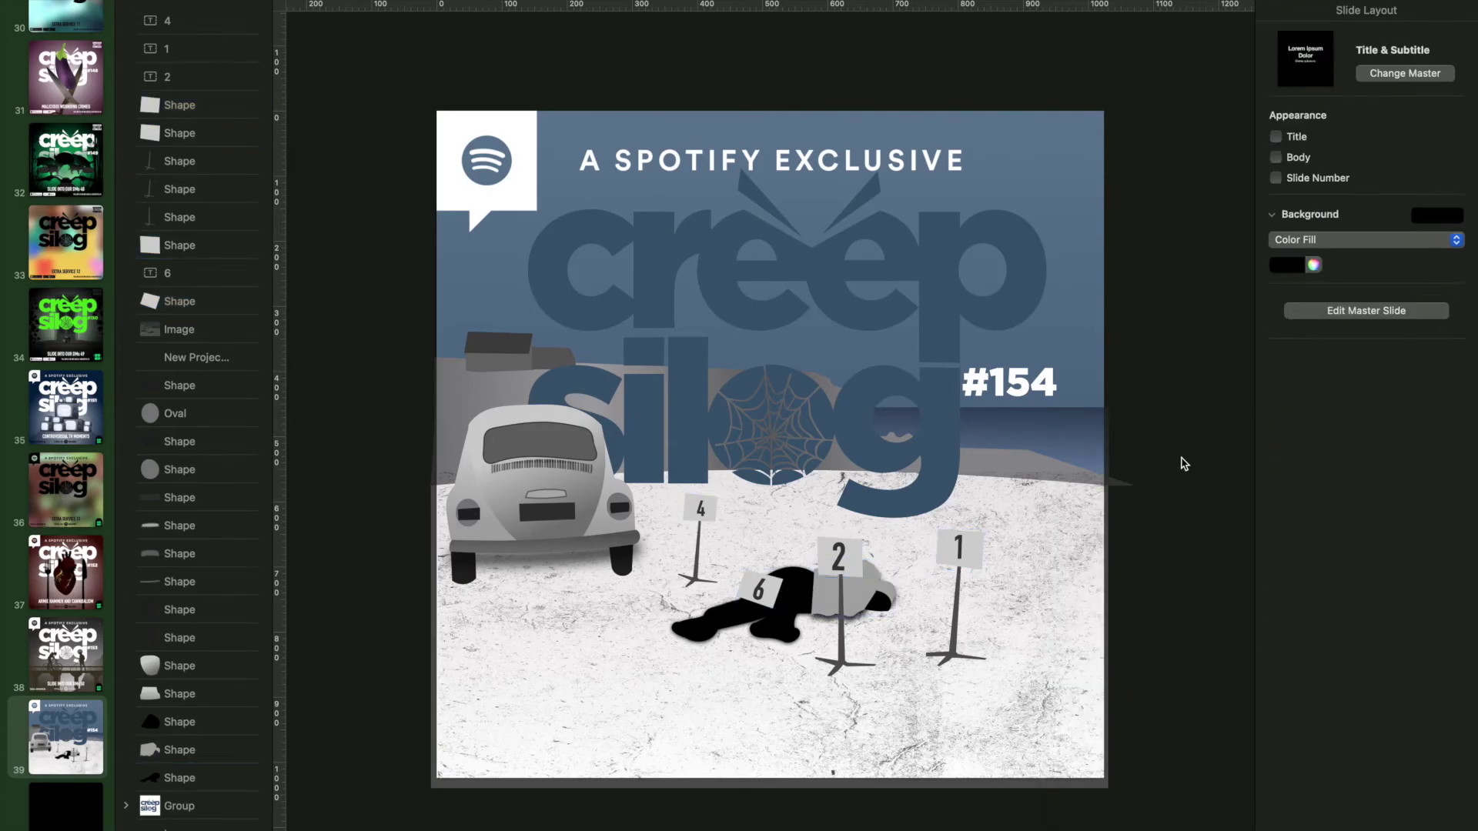
pyautogui.scroll(-5, 238, 408)
pyautogui.click(199, 492)
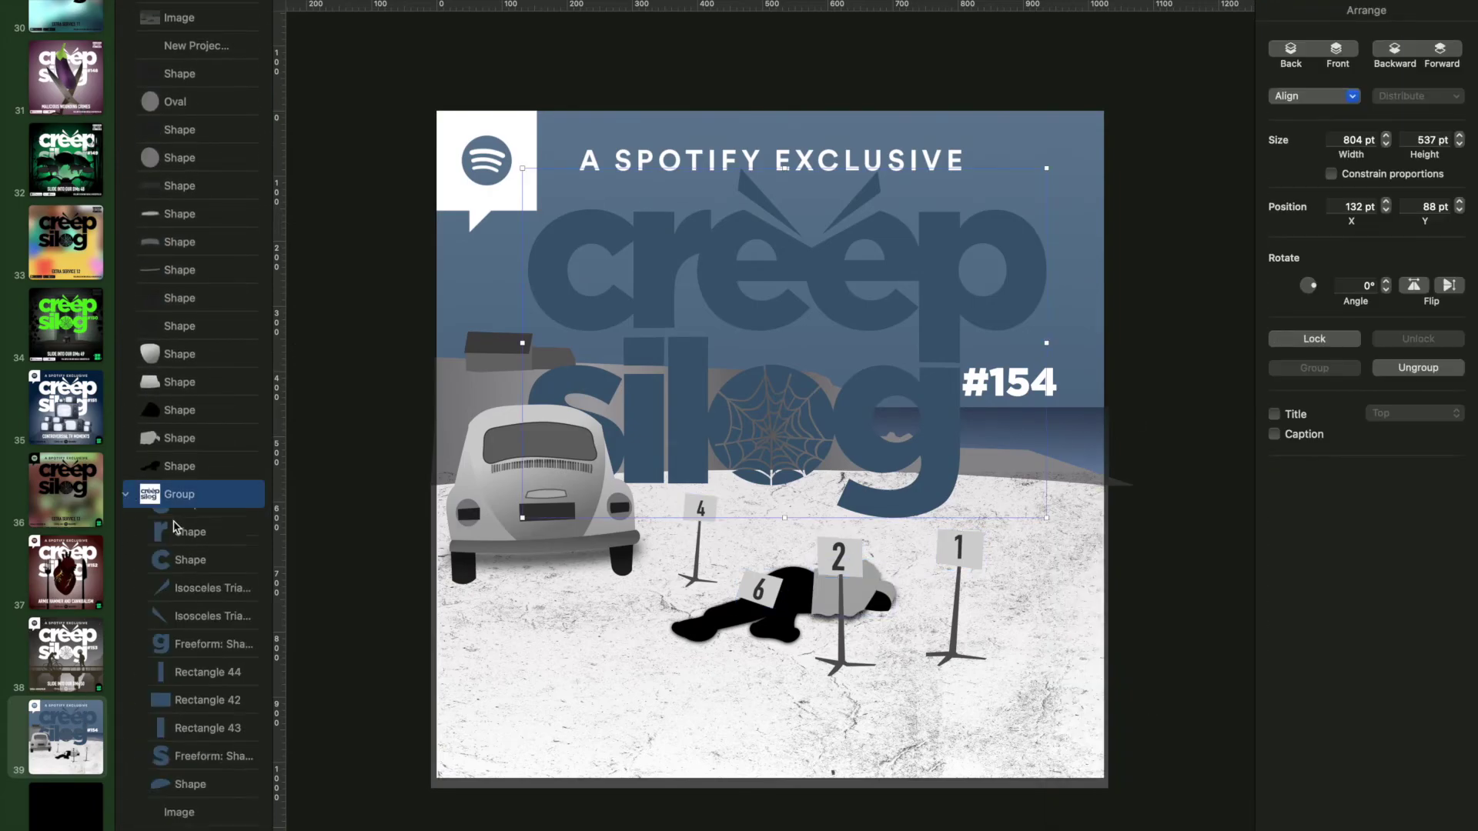
pyautogui.scroll(-5, 189, 550)
pyautogui.keyDown('shift'); pyautogui.click(188, 633); pyautogui.keyUp('shift')
pyautogui.click(1286, 241)
pyautogui.click(1208, 269)
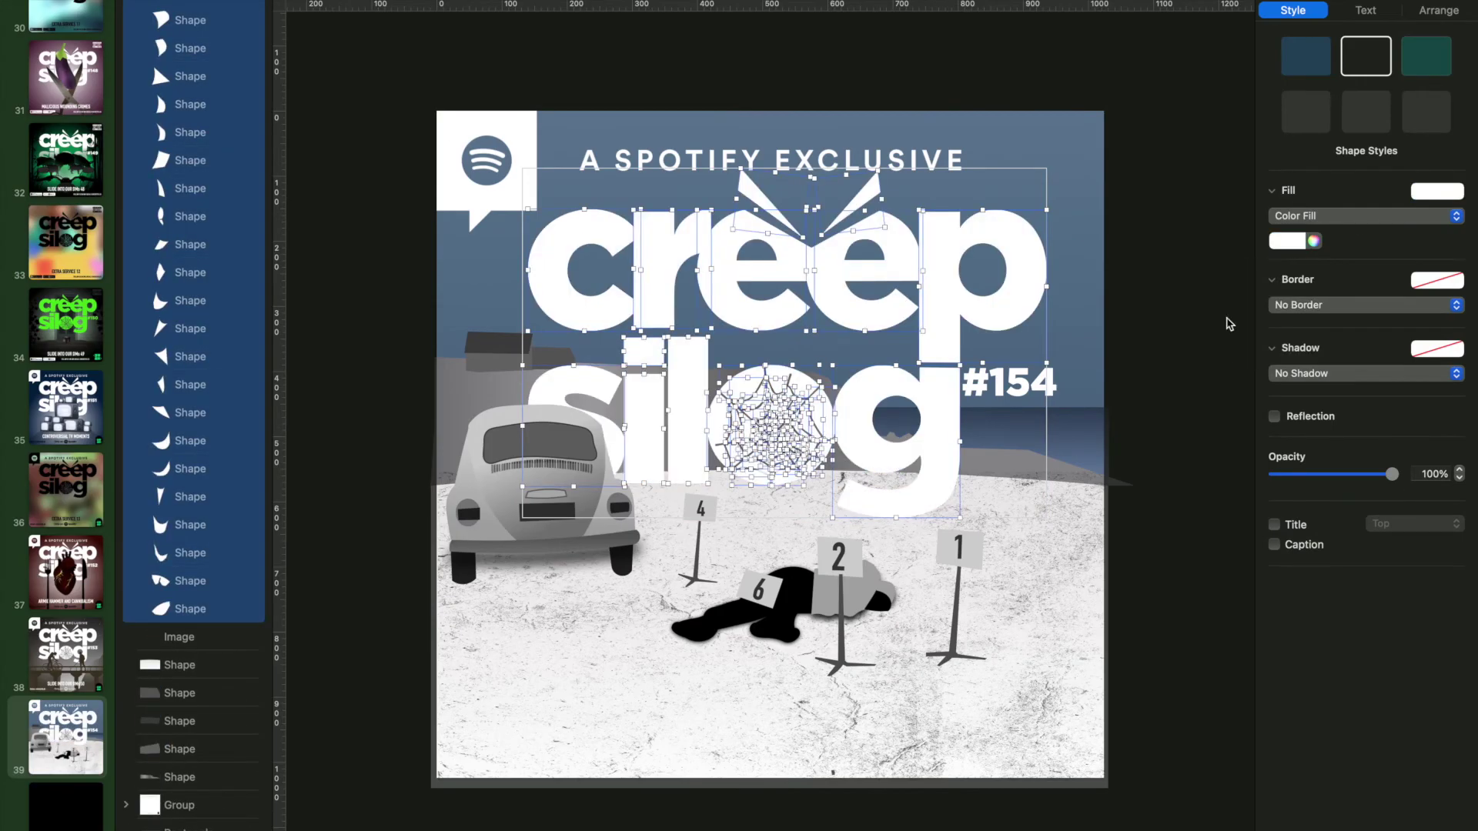
pyautogui.click(1192, 225)
# Darken the snow shape's upper gradient stop to grey and pull the gradient's lower end point up near the figure
pyautogui.click(231, 665)
pyautogui.doubleClick(1277, 259)
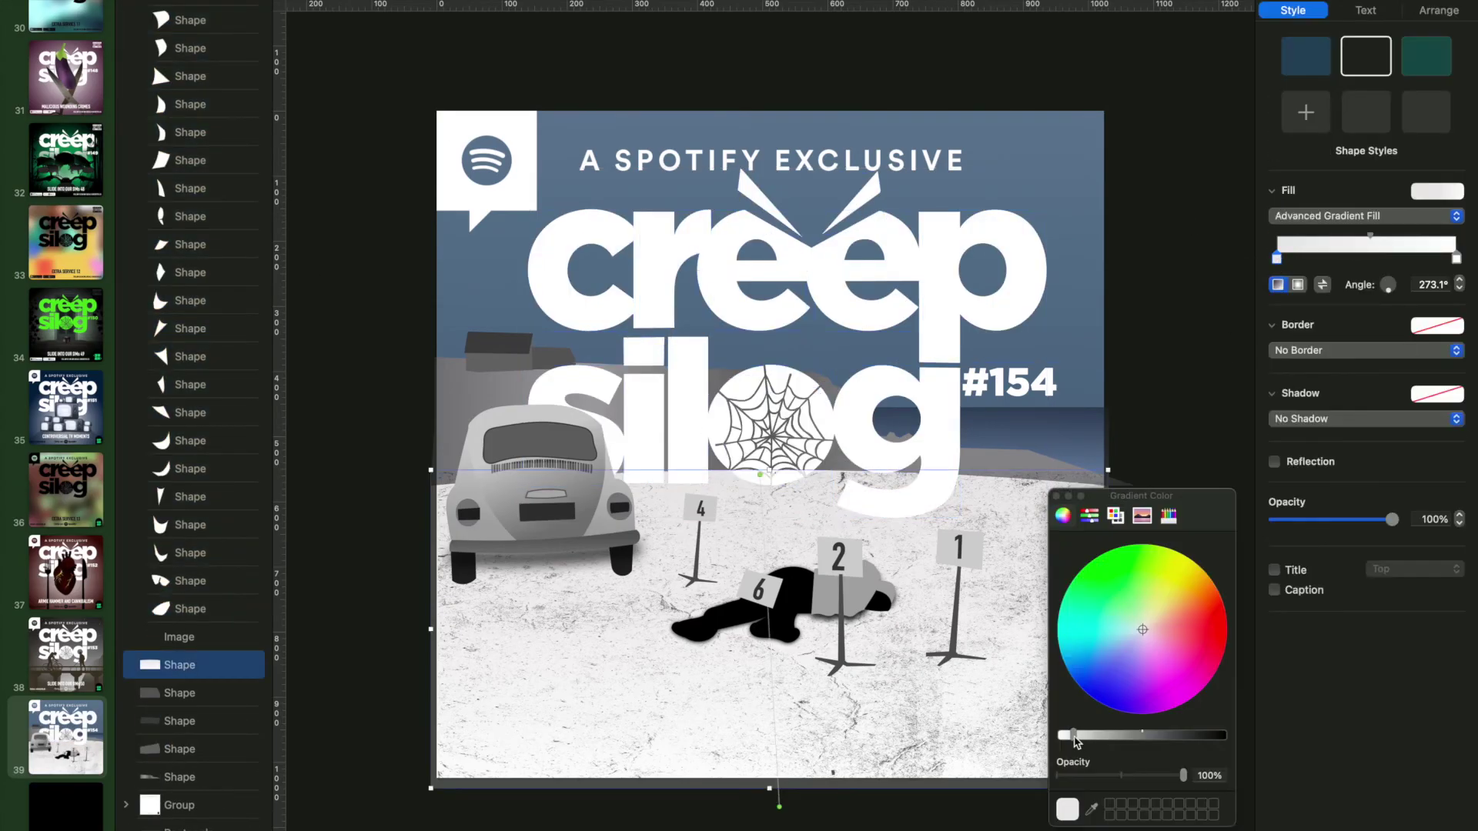
pyautogui.click(1056, 496)
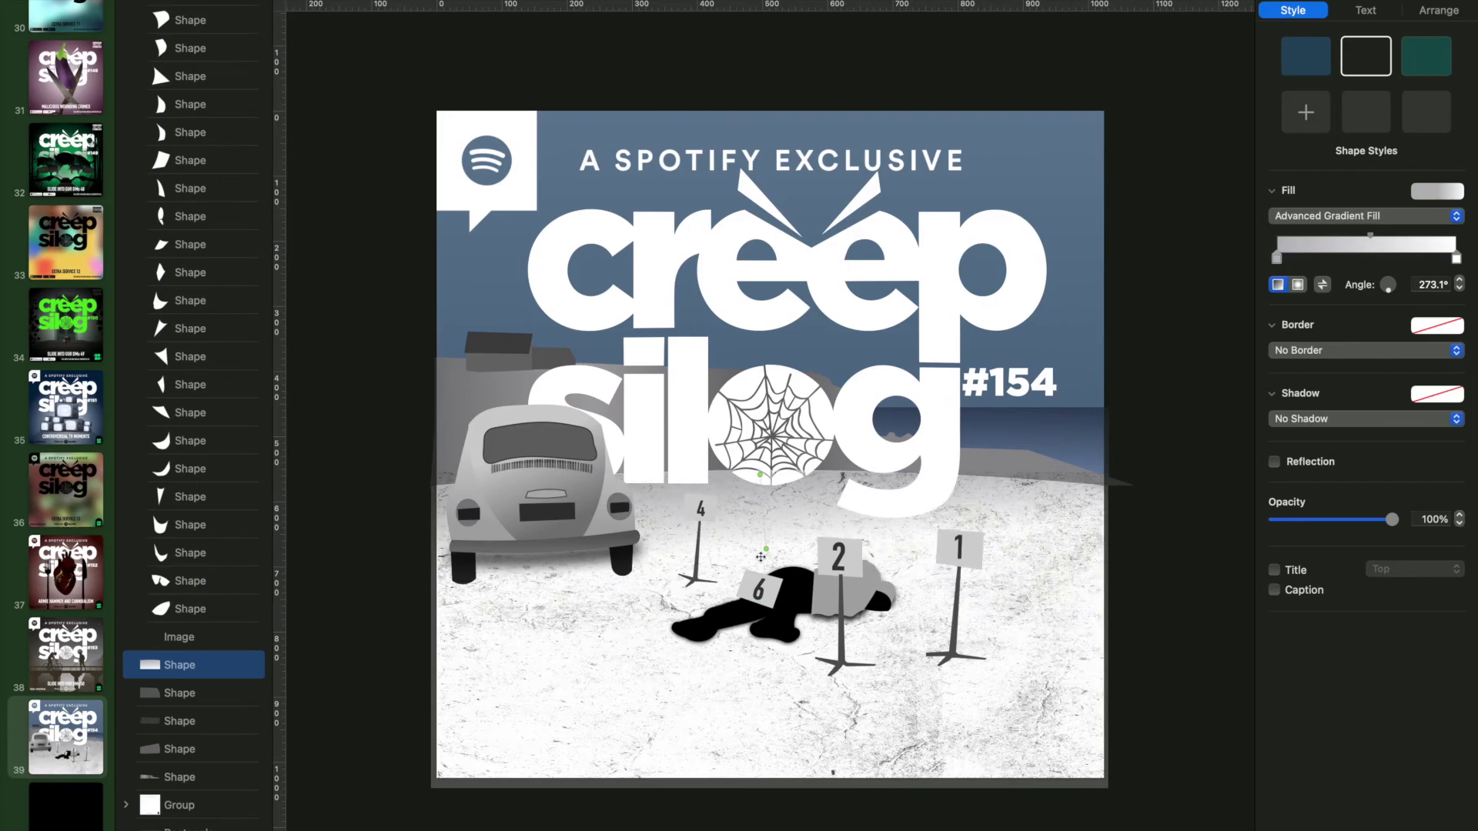
pyautogui.click(1175, 218)
# Compare the artwork with the reference photo by adjusting the photo's opacity, ending at 0%
pyautogui.scroll(5, 200, 347)
pyautogui.click(192, 329)
pyautogui.moveTo(1270, 385)
pyautogui.mouseDown()
pyautogui.moveTo(1397, 383)
pyautogui.moveTo(1275, 384)
pyautogui.mouseUp()
# Place the cliff shape in front of the snow, directly behind the title group, and edit its outline's lower edge
pyautogui.scroll(-5, 192, 637)
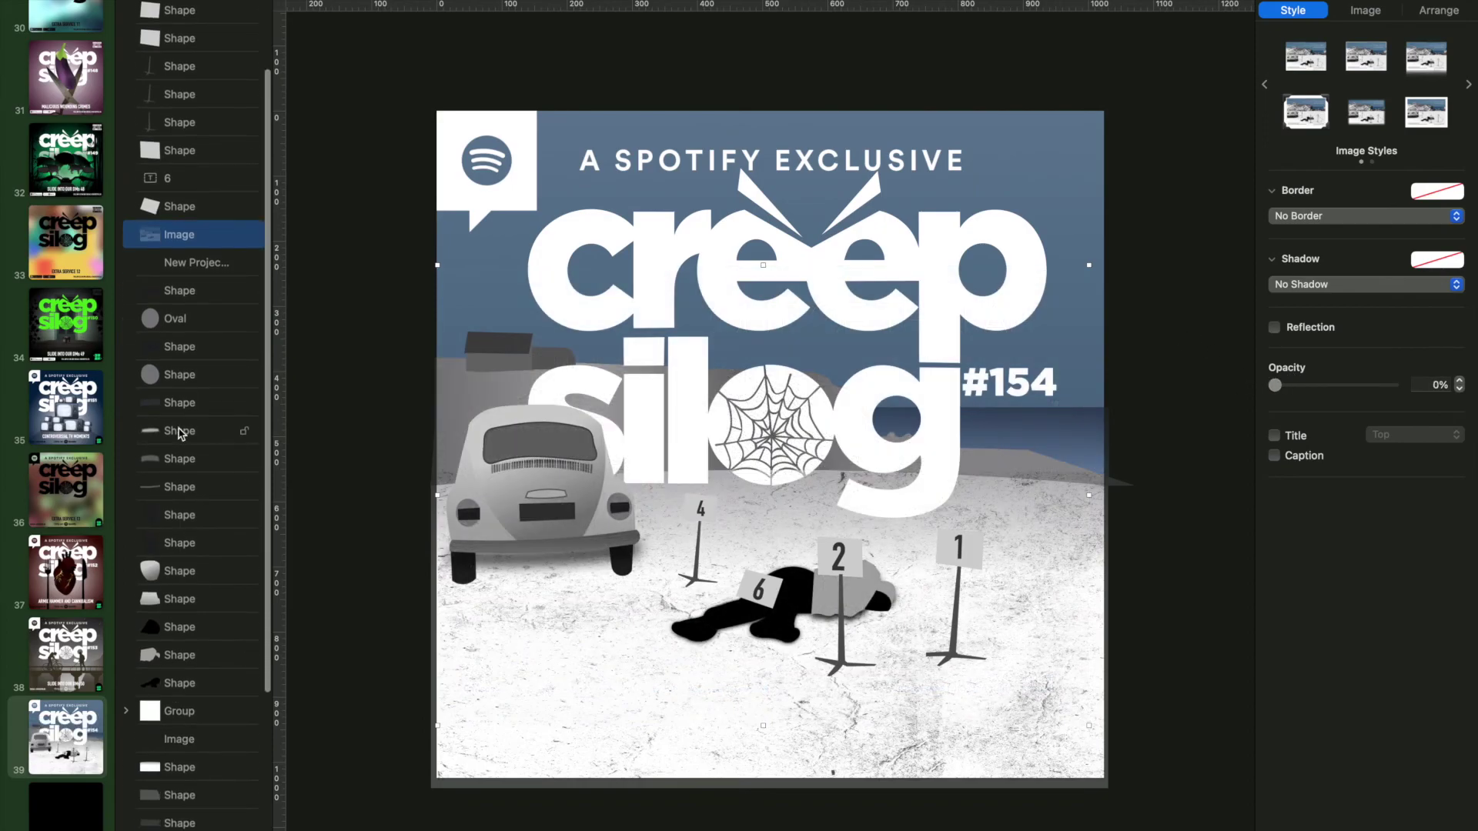
pyautogui.click(185, 550)
pyautogui.moveTo(185, 550); pyautogui.dragTo(185, 514)
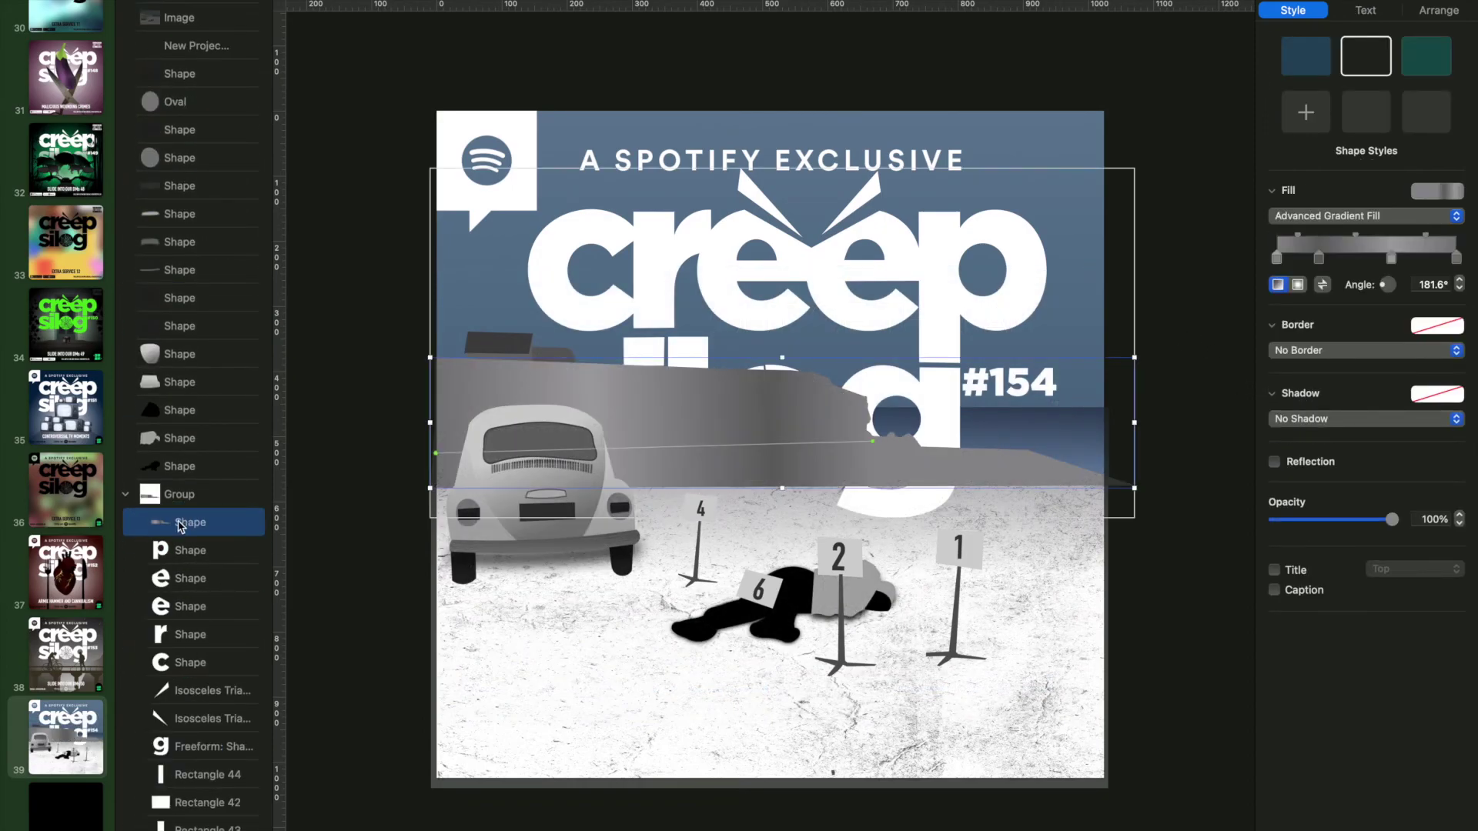
pyautogui.rightClick(199, 514)
pyautogui.click(267, 759)
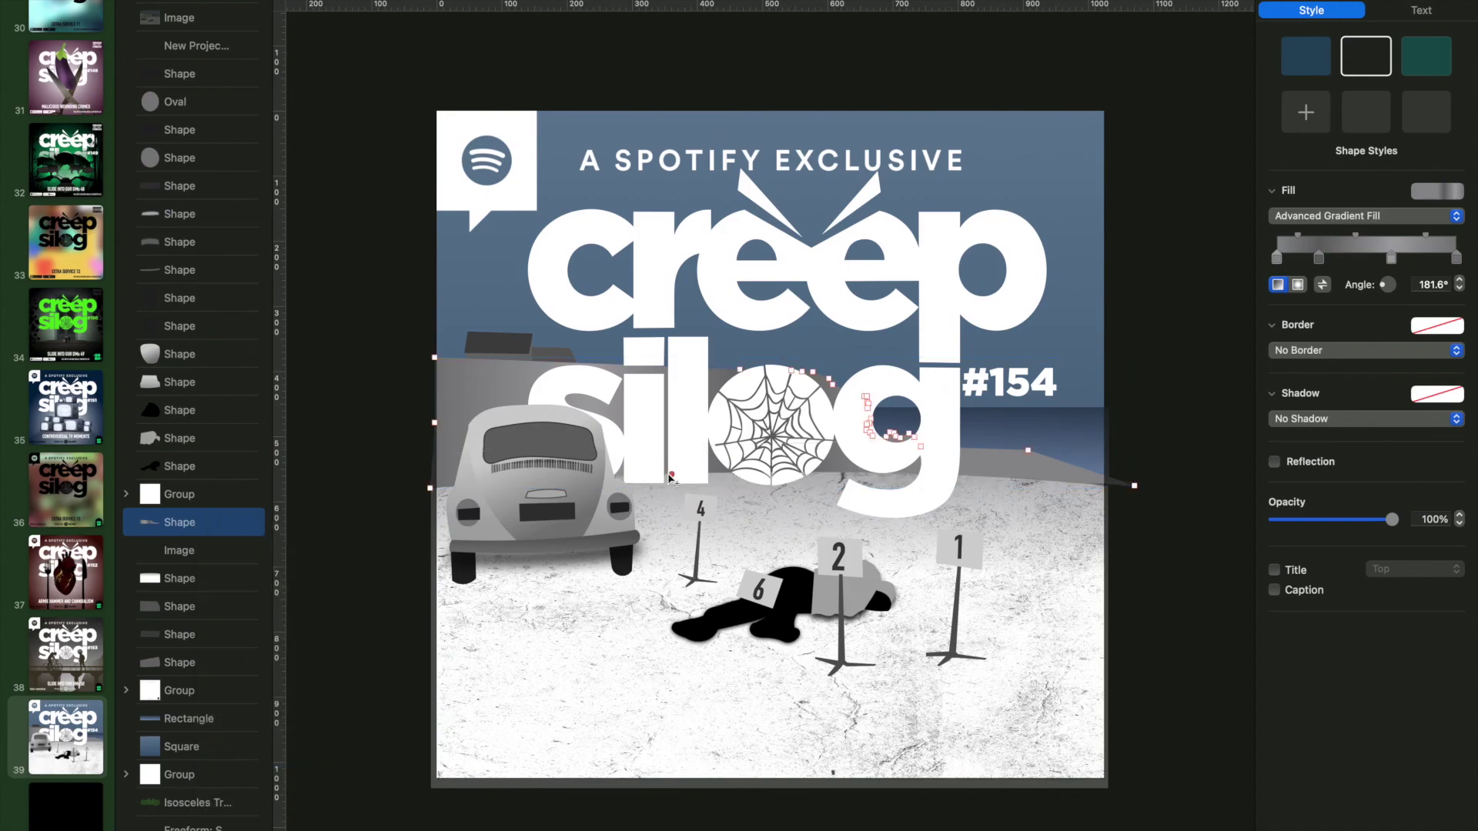
pyautogui.click(1137, 359)
# Fill all the shapes of the creepsilog title group with black
pyautogui.click(770, 307)
pyautogui.click(1286, 240)
pyautogui.click(1207, 270)
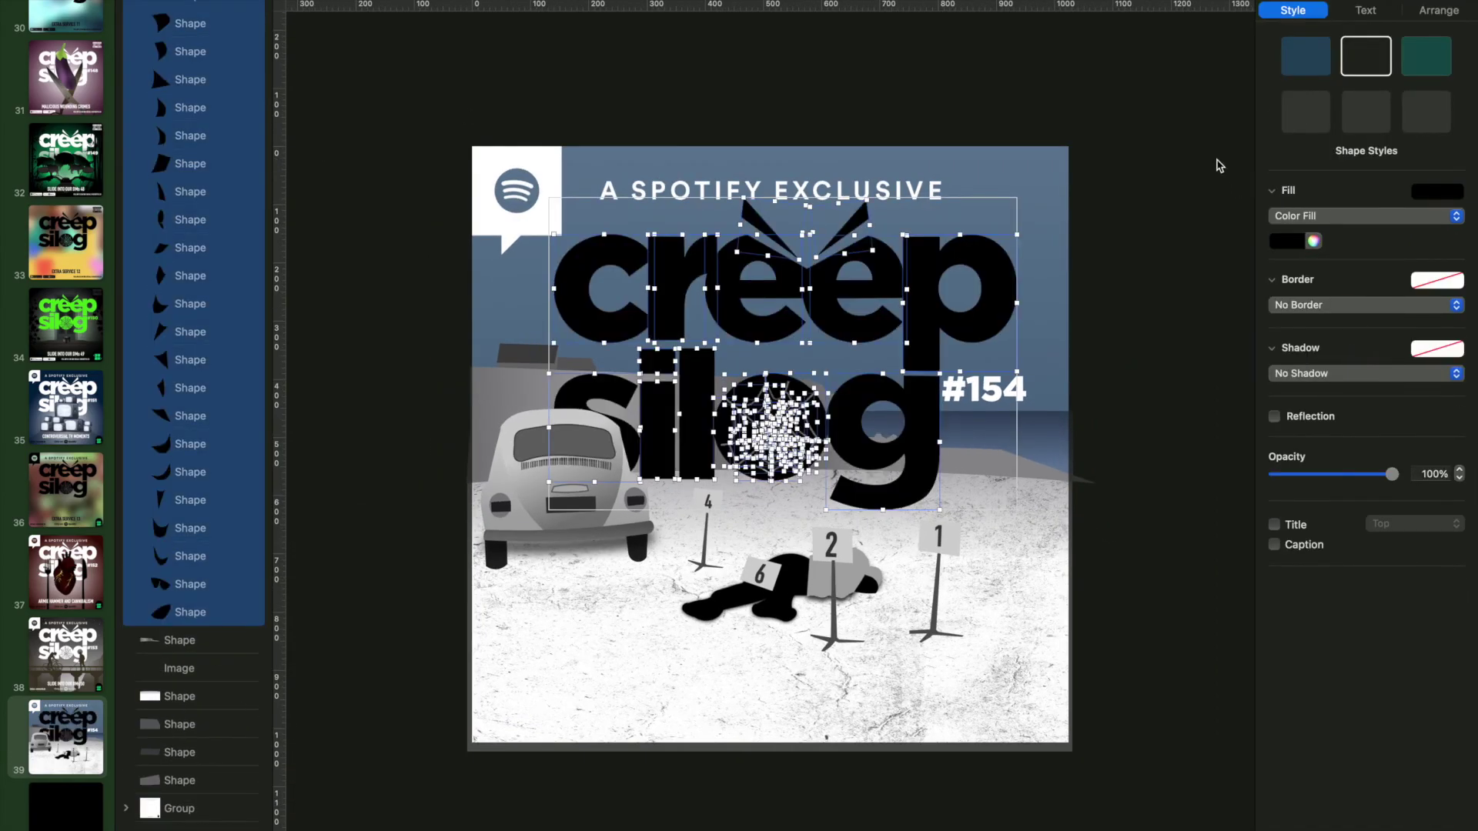
pyautogui.click(809, 130)
pyautogui.click(1001, 654)
pyautogui.click(1366, 10)
pyautogui.click(1438, 10)
pyautogui.click(1365, 10)
pyautogui.click(1292, 10)
# Bring the group holding the green logo, caption texts and #154 to the front of the layer order
pyautogui.scroll(10, 208, 450)
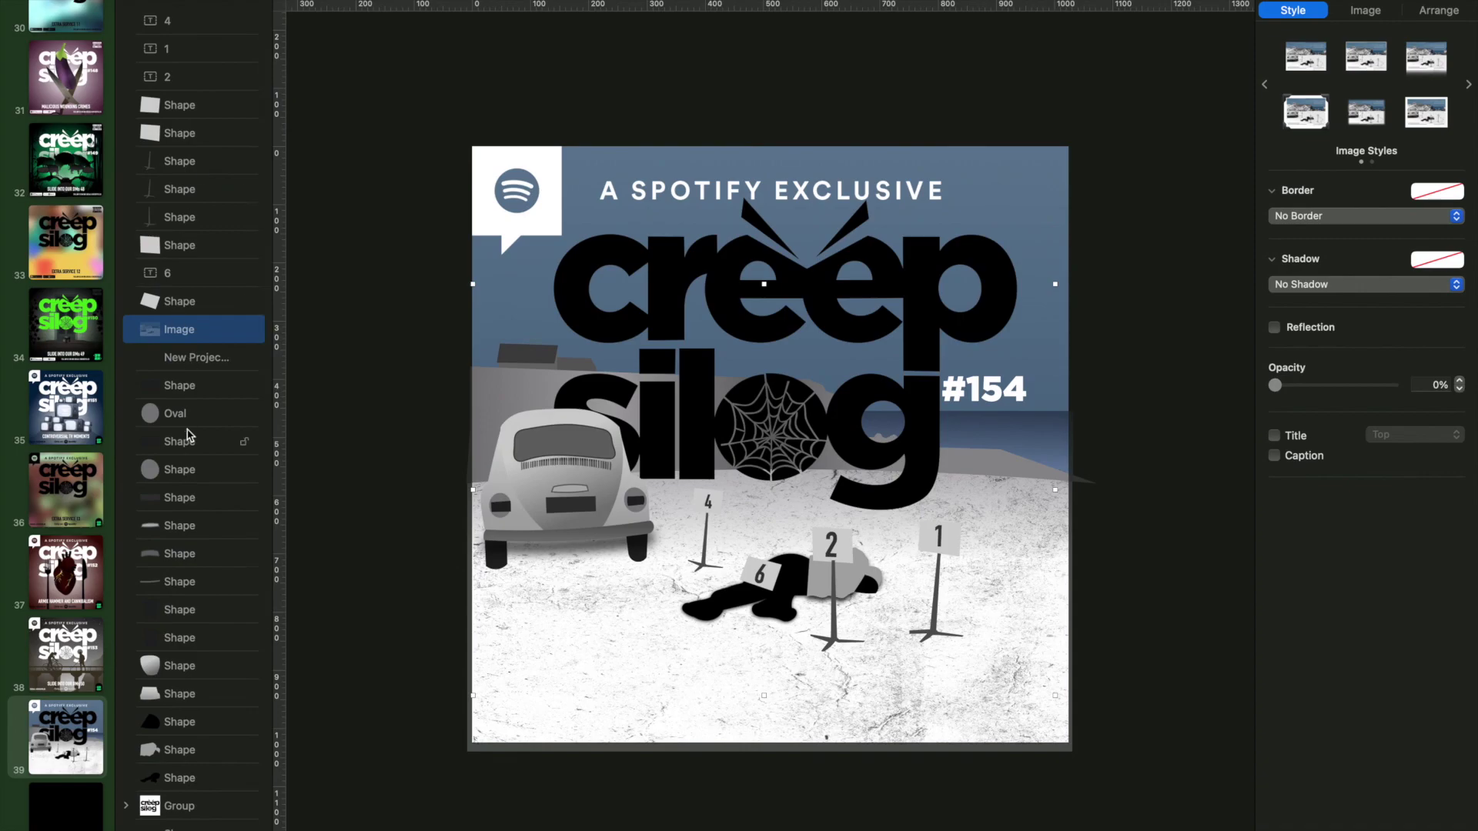
pyautogui.moveTo(192, 691); pyautogui.dragTo(200, 16)
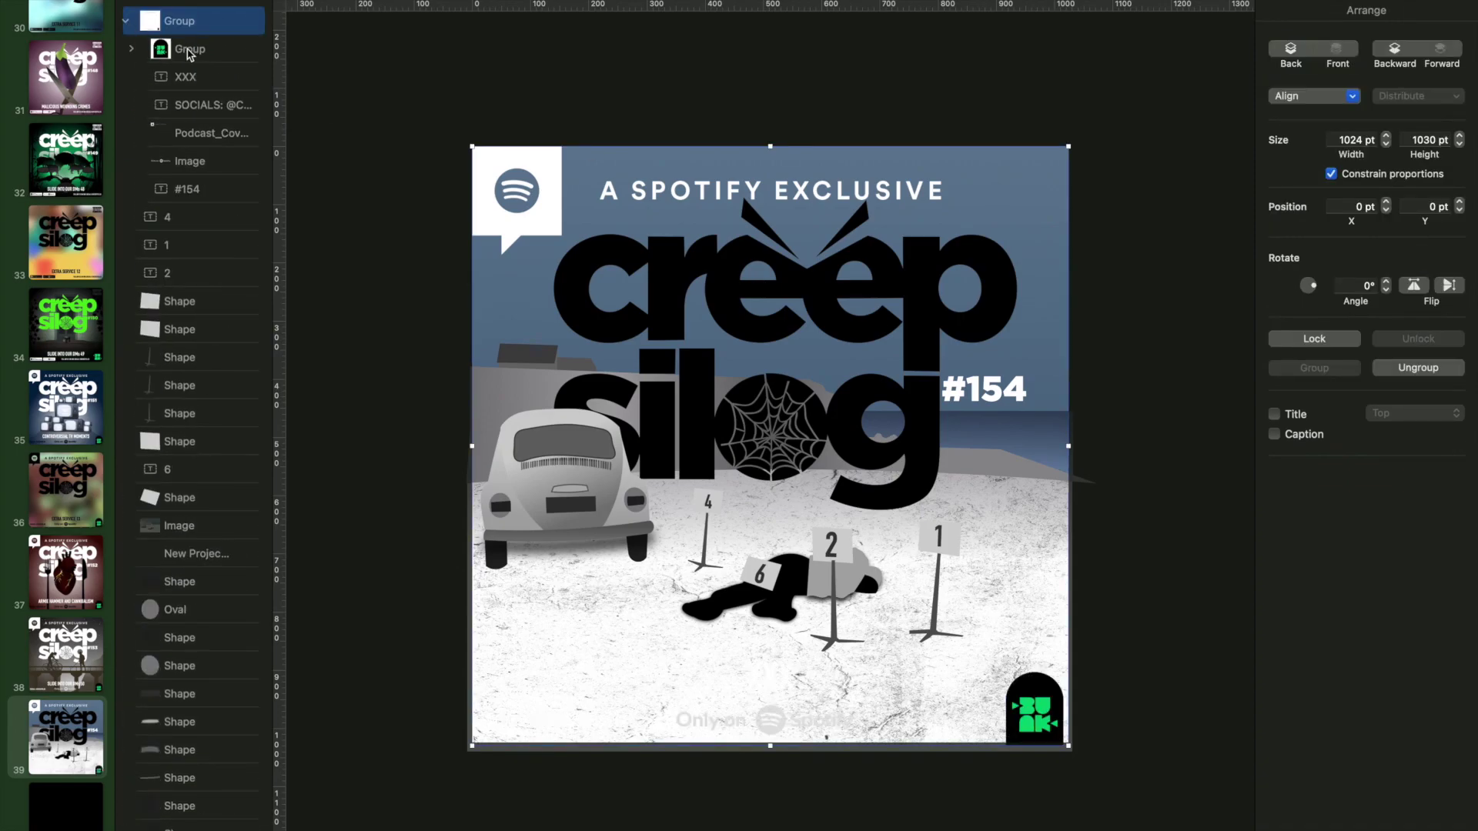
# Replace the XXX caption with OUT OF THIN AIR and set its text and the SOCIALS line to black
pyautogui.click(178, 76)
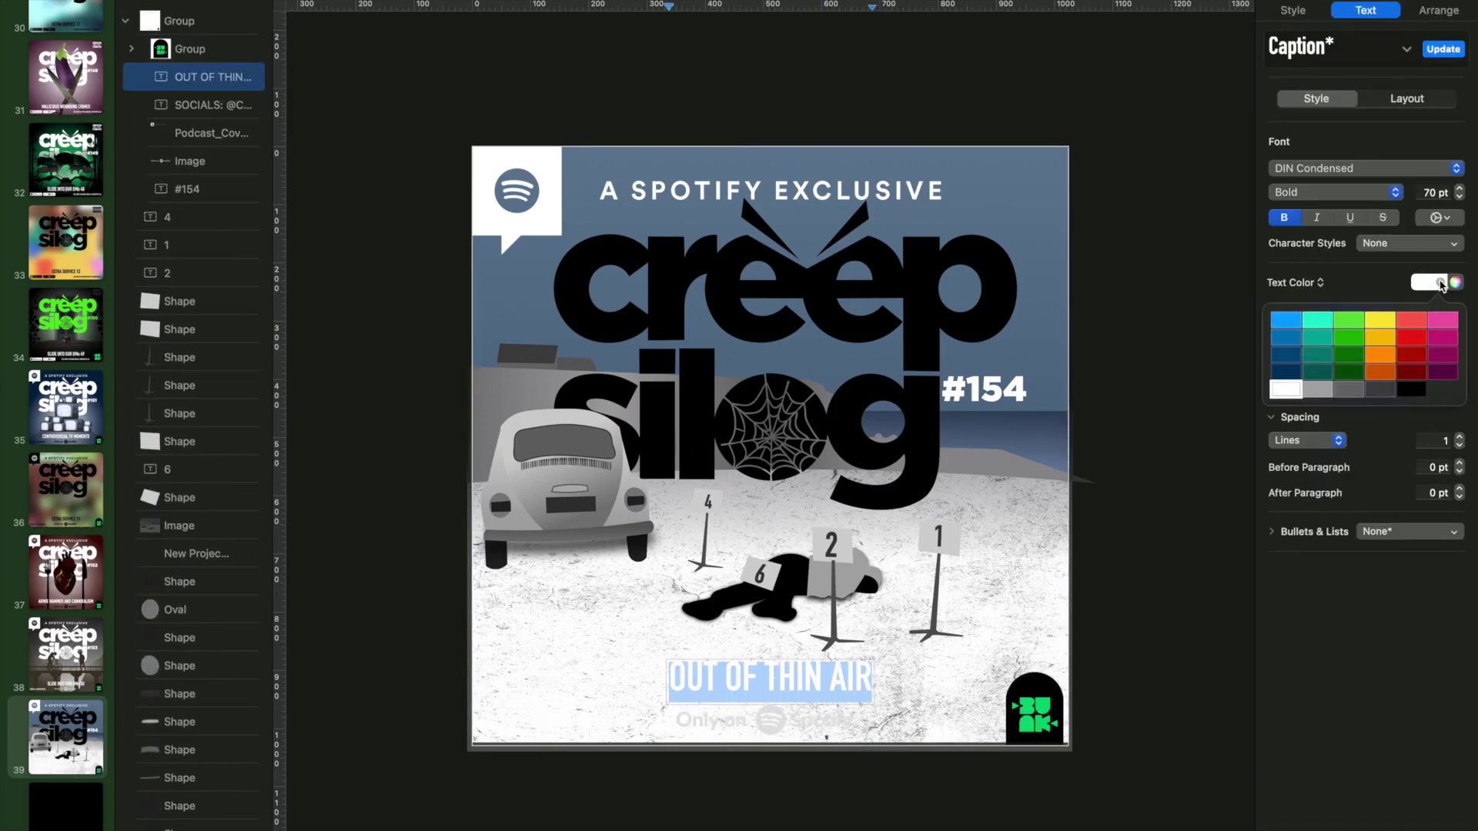
pyautogui.click(208, 104)
pyautogui.click(1366, 10)
pyautogui.click(1429, 283)
pyautogui.click(1411, 390)
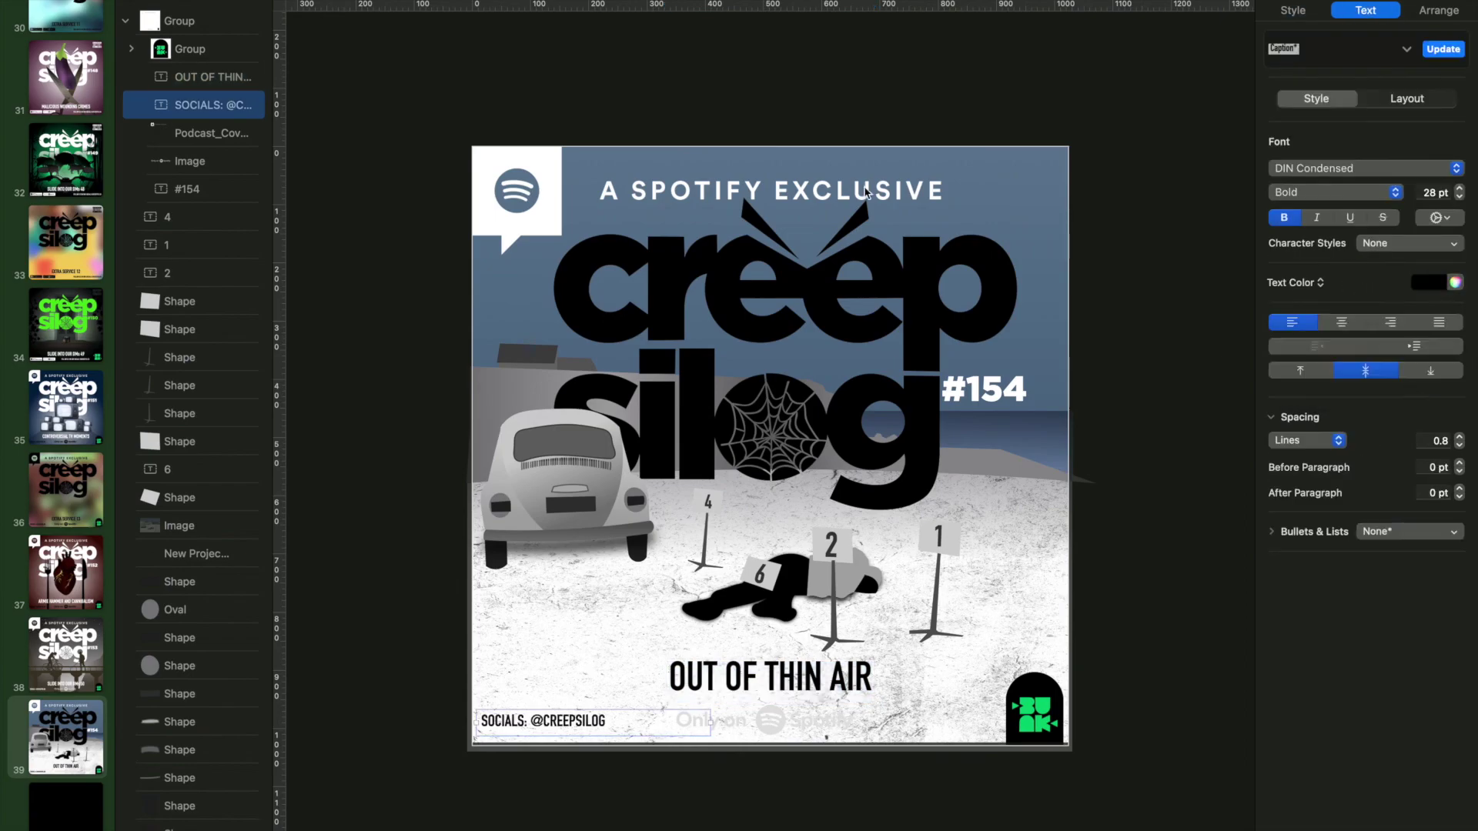